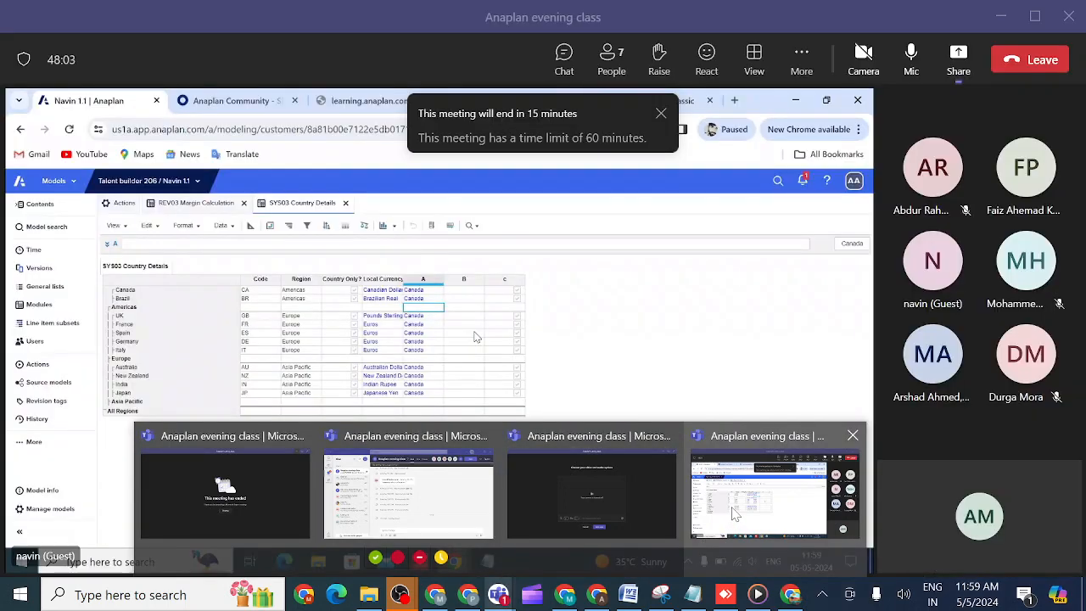
# - Switch to the Anaplan evening class meeting window in Microsoft Teams and dismiss the notice about the meeting's time limit
pyautogui.click(734, 513)
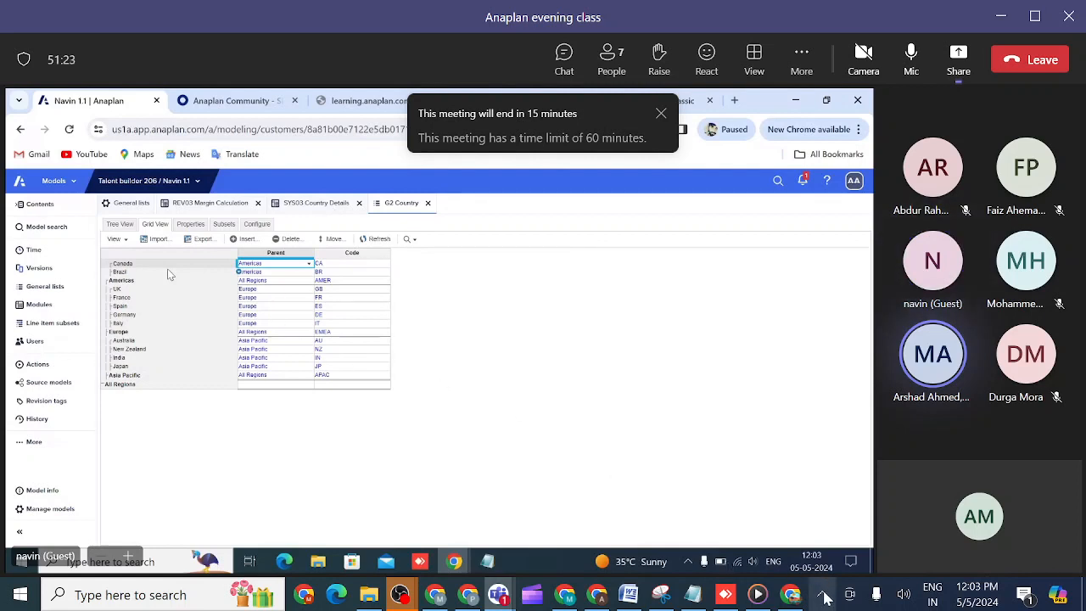
pyautogui.click(822, 582)
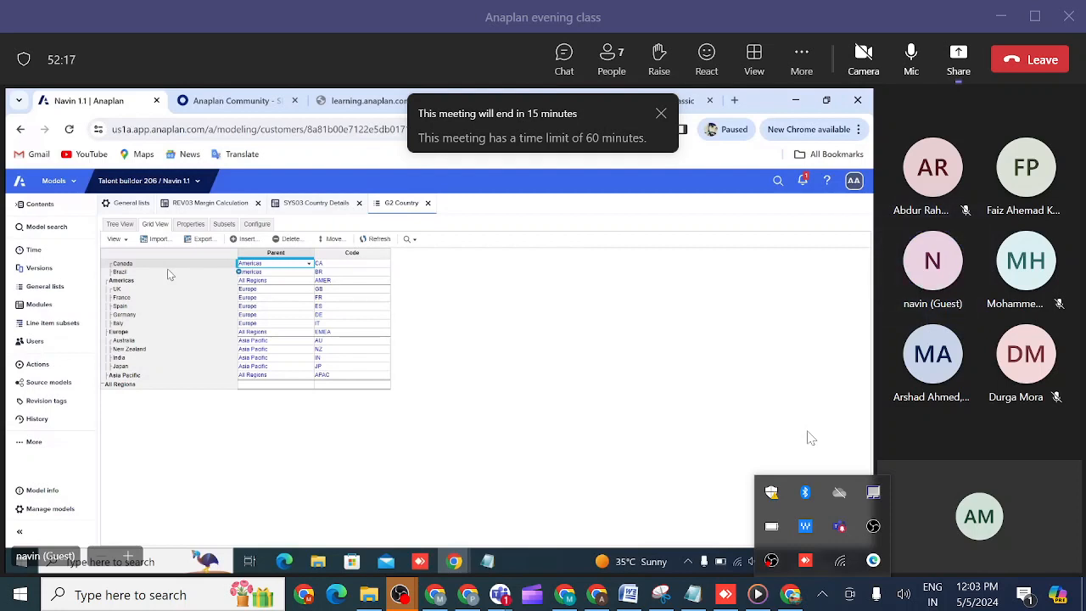
pyautogui.click(760, 426)
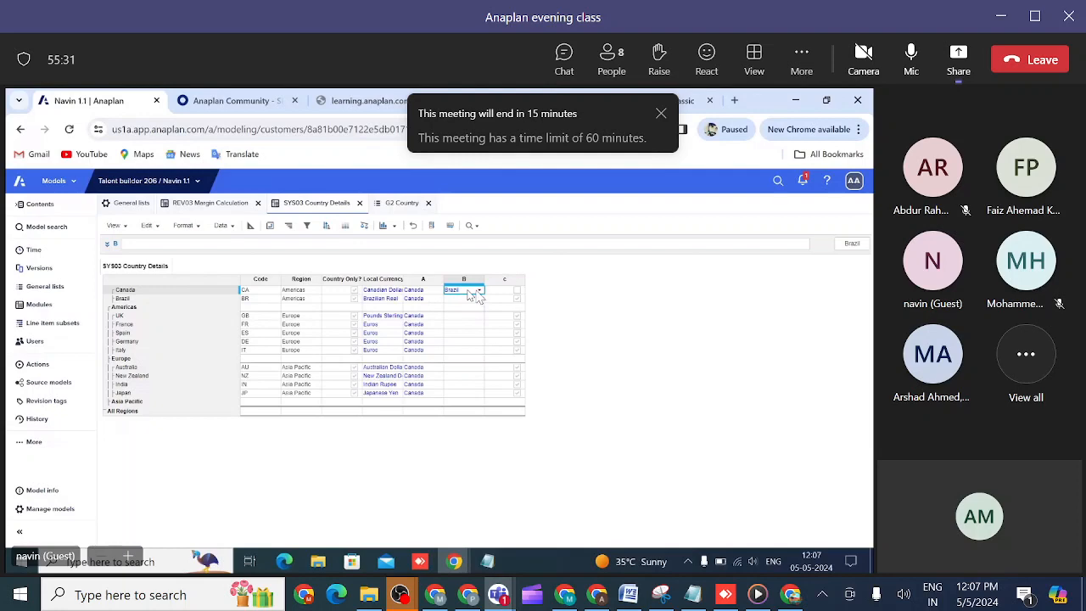
pyautogui.doubleClick(476, 290)
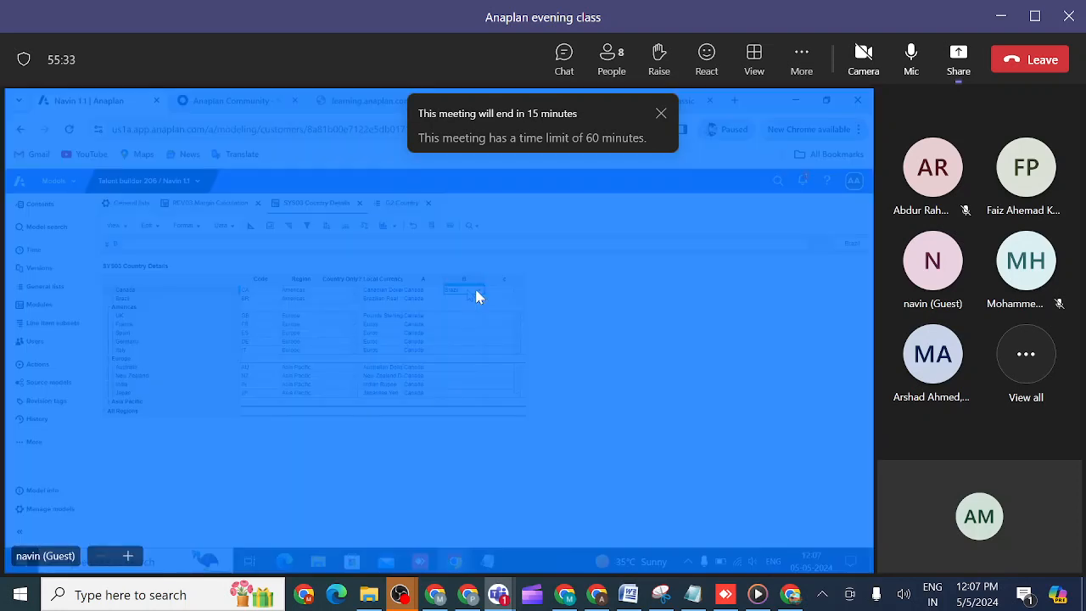
pyautogui.click(478, 295)
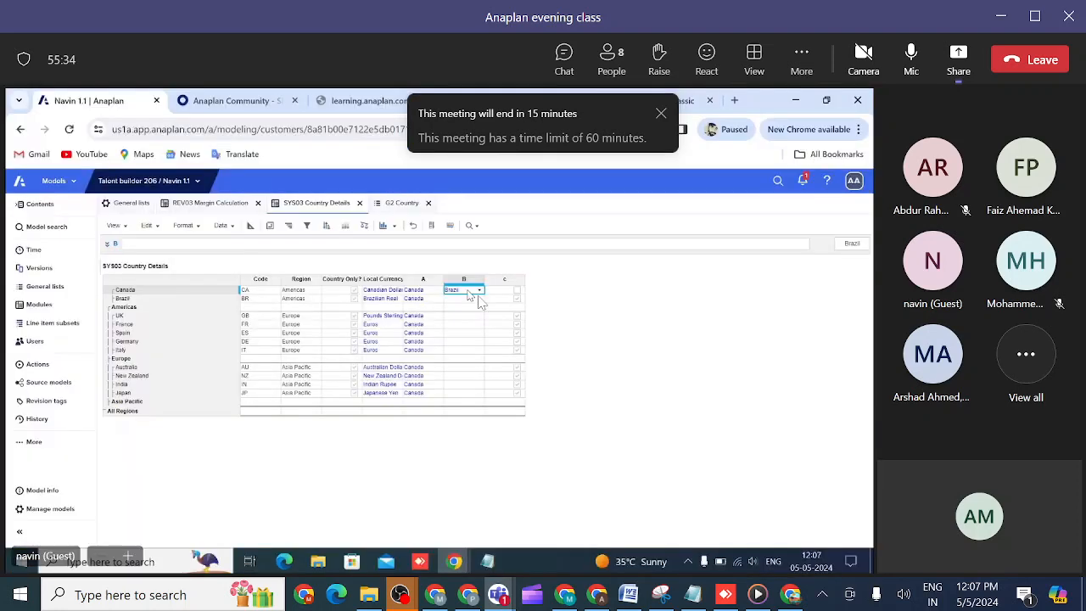
pyautogui.click(663, 113)
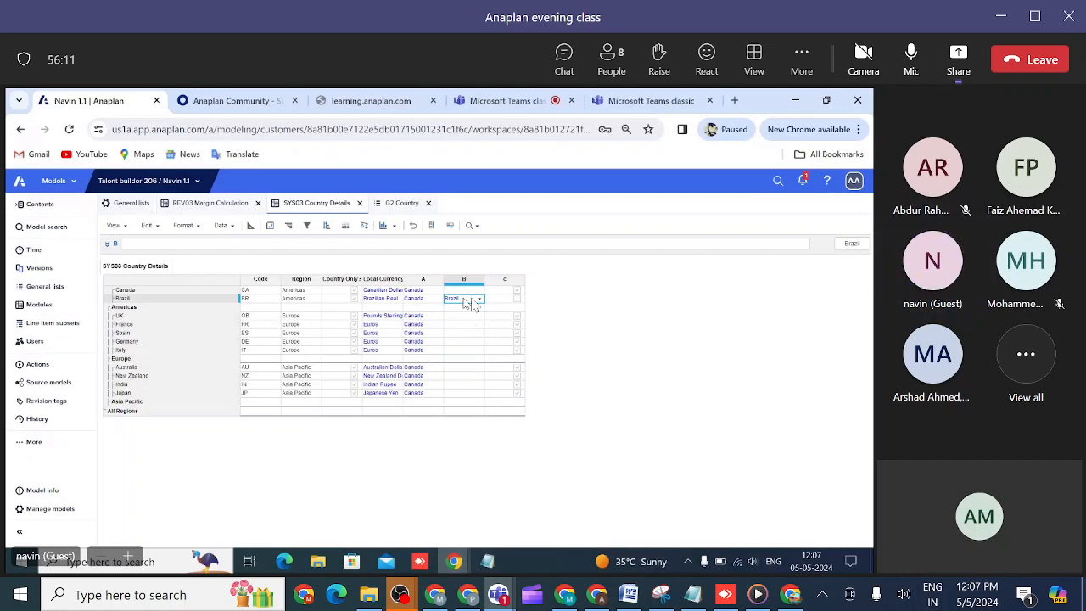
# - Copy the Brazil row's line item B value, Brazil, down to the remaining countries in SYS03 Country Details
pyautogui.hotkey('ctrl', 'c')
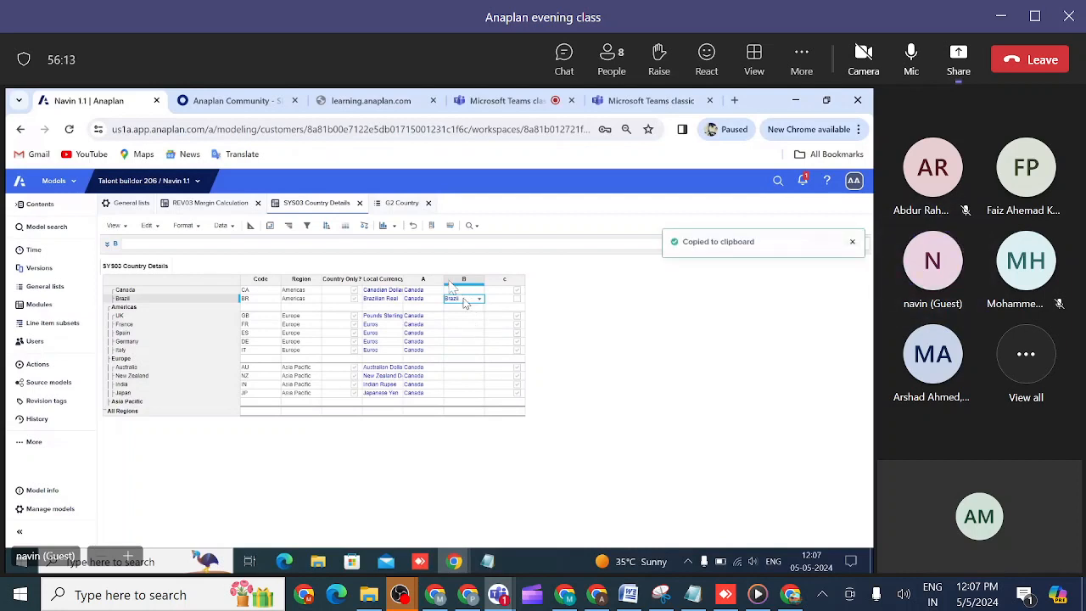
pyautogui.click(431, 226)
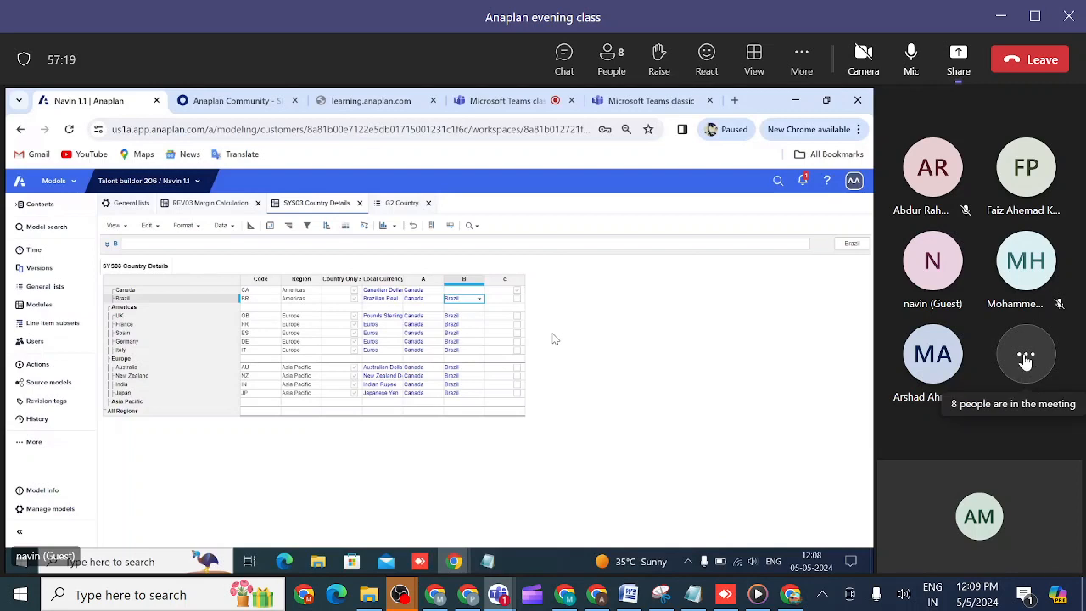
pyautogui.click(932, 280)
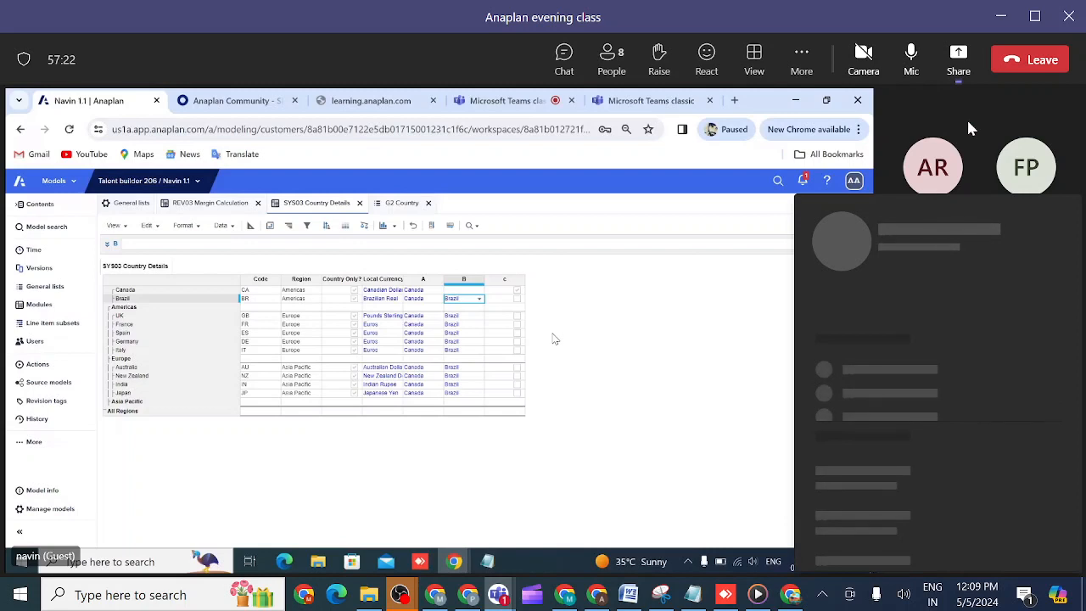
pyautogui.click(967, 120)
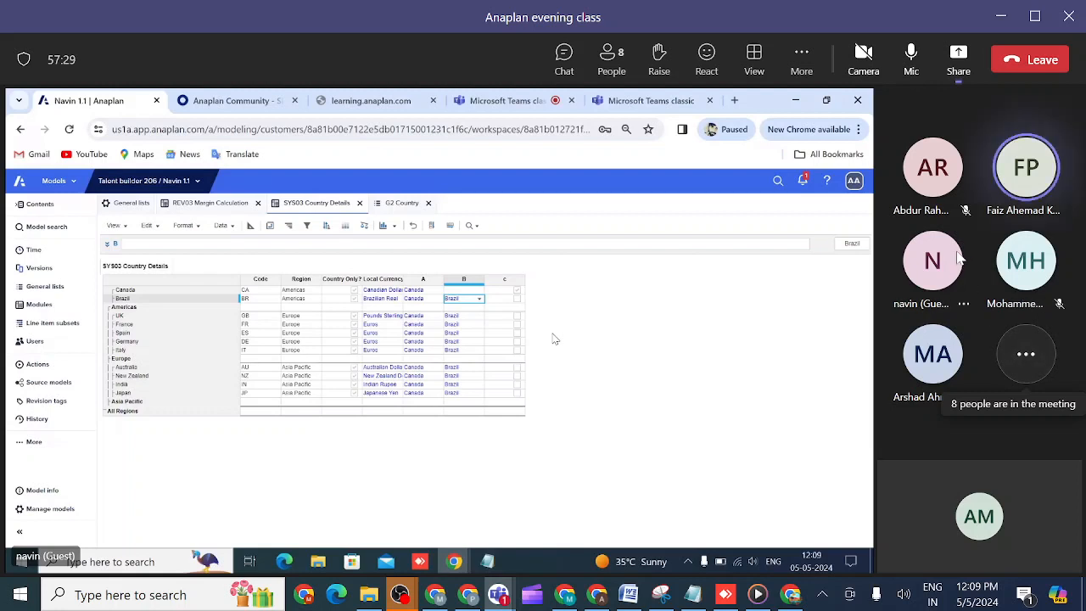
pyautogui.click(947, 178)
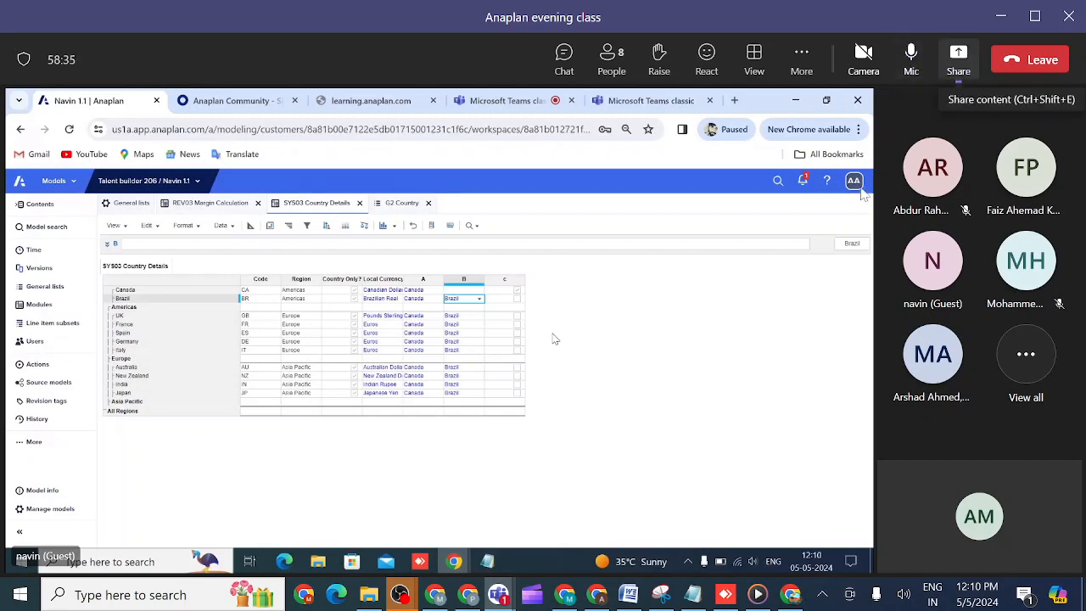
# - Switch to the Chrome window showing WhatsApp and close its Level 2 Model Building, learning.anaplan.com, Gmail and YouTube pages
pyautogui.moveTo(599, 600)
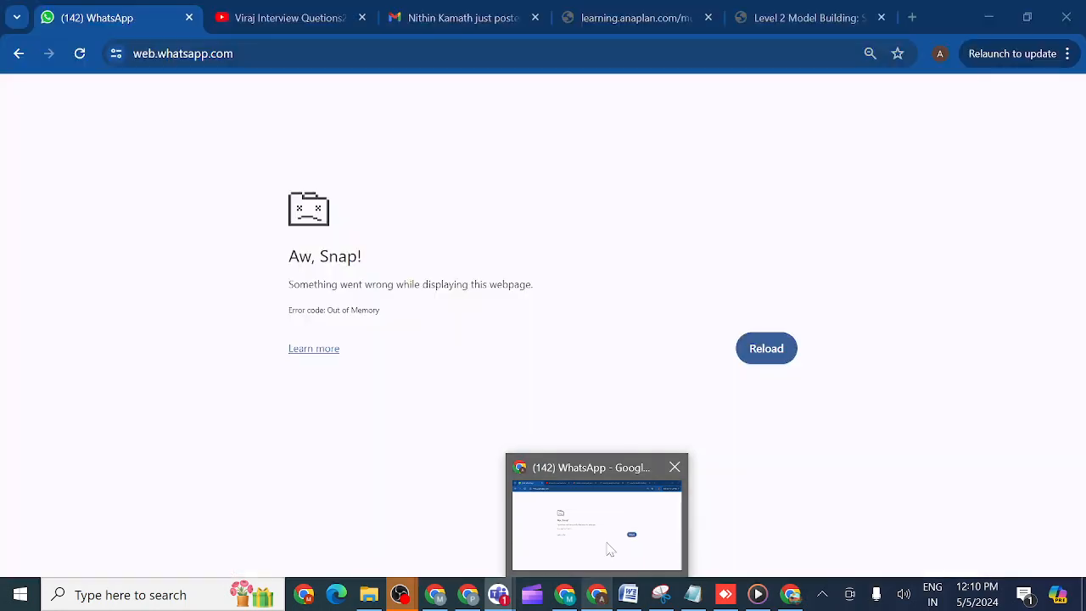
pyautogui.click(606, 547)
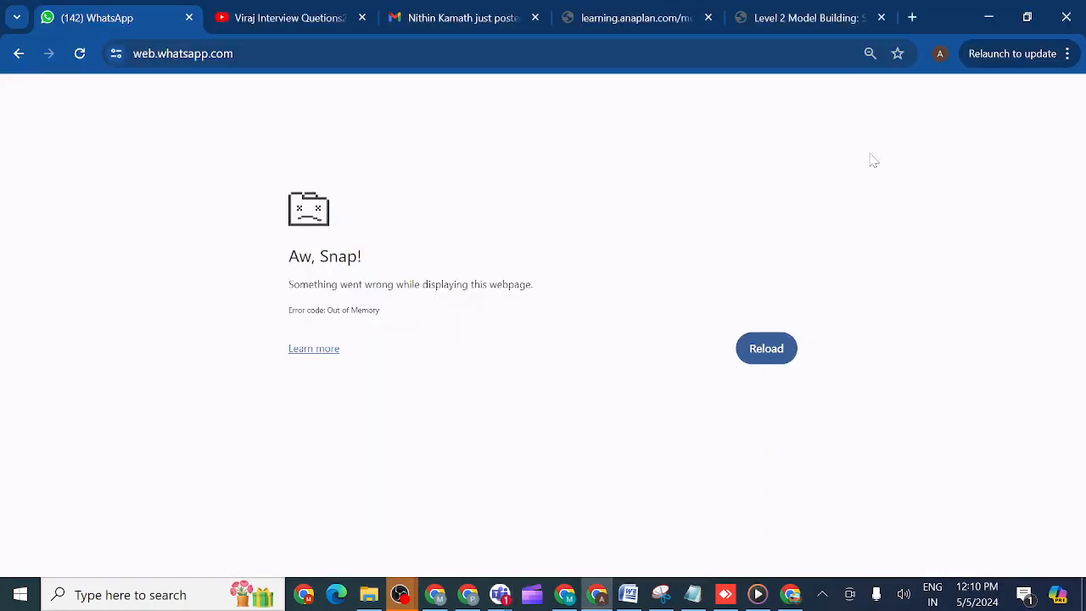
pyautogui.click(881, 18)
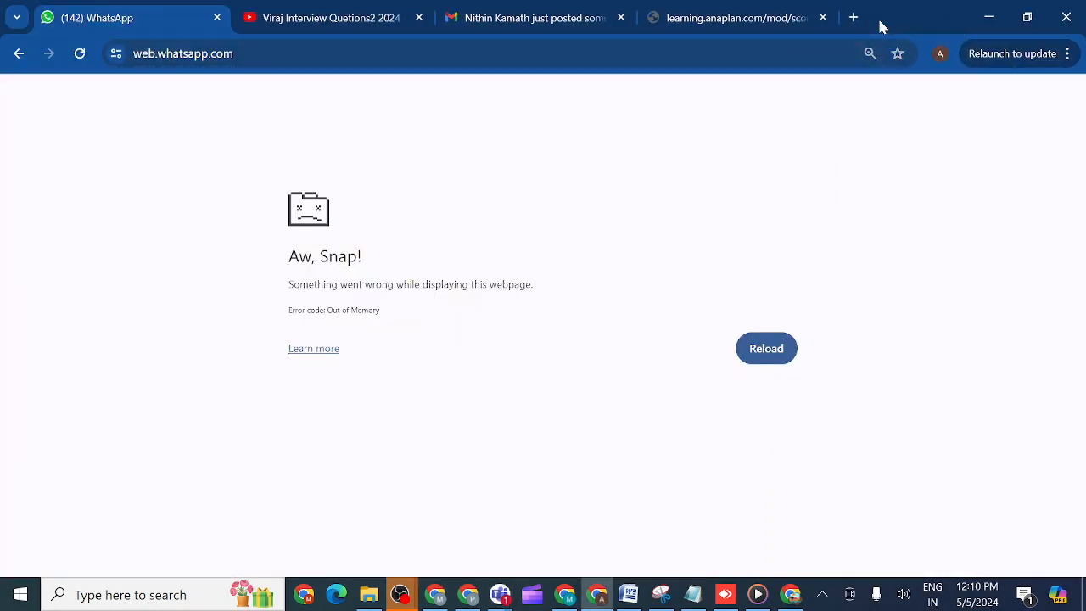
pyautogui.click(823, 18)
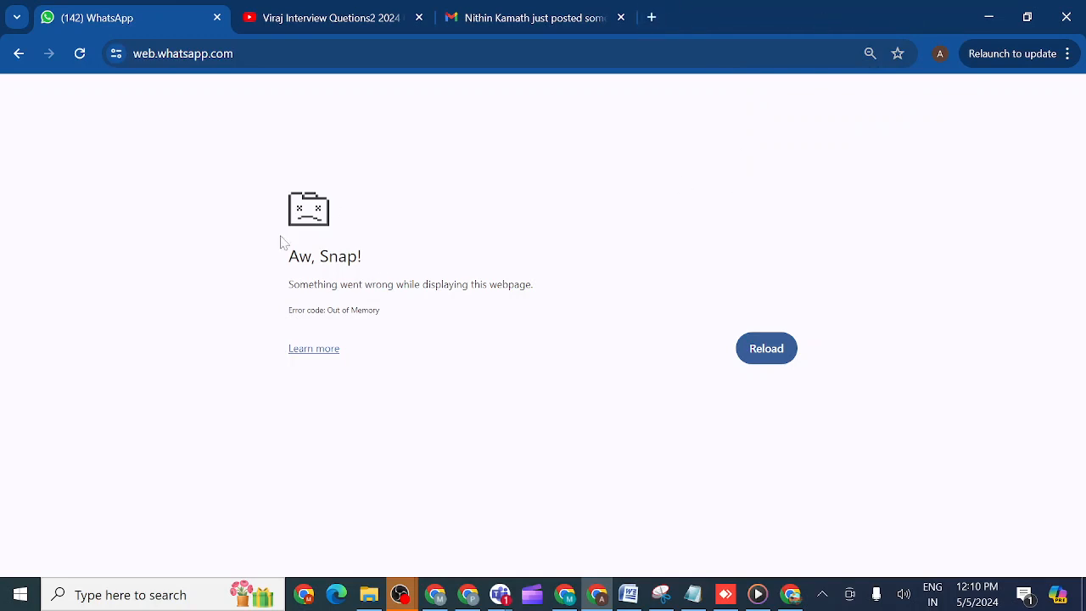
pyautogui.click(621, 18)
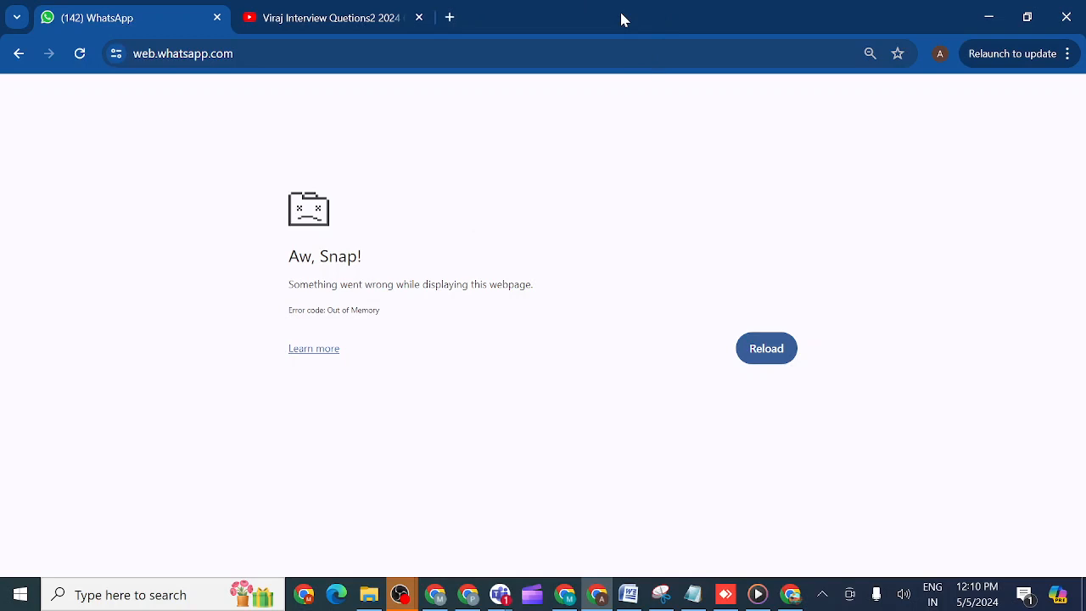
pyautogui.click(419, 17)
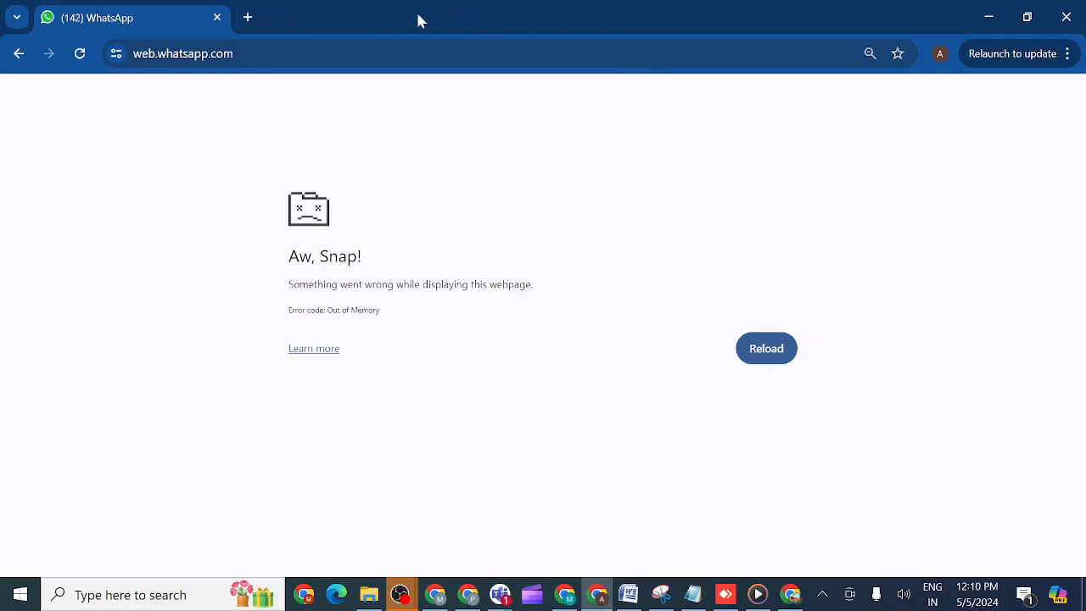
# - Search Google for "anaplan community" in a new tab and open the Anaplan Community home page
pyautogui.click(250, 18)
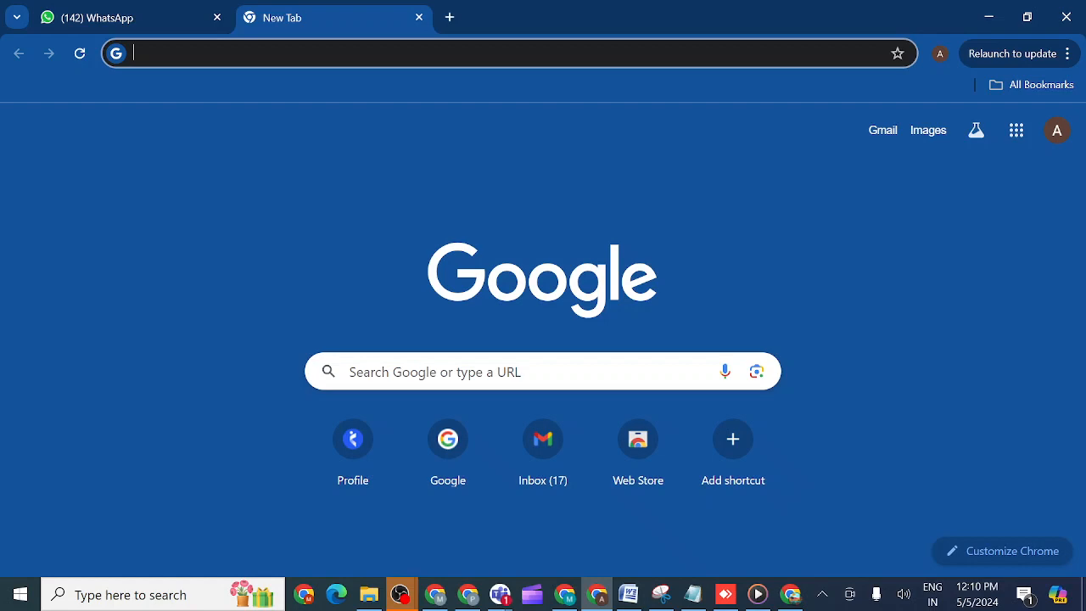
pyautogui.write('An')
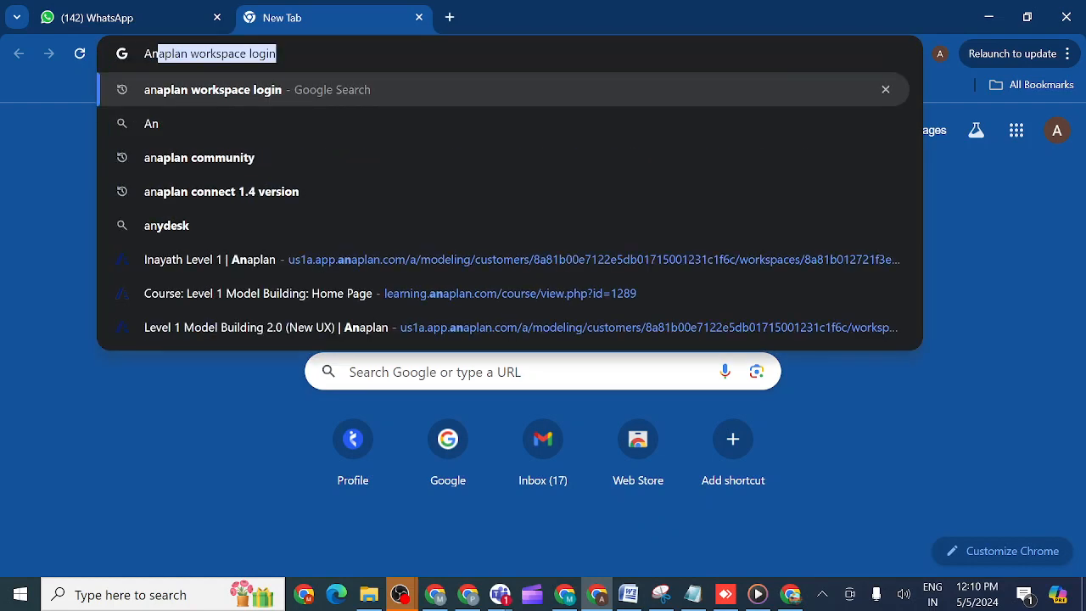
pyautogui.click(161, 170)
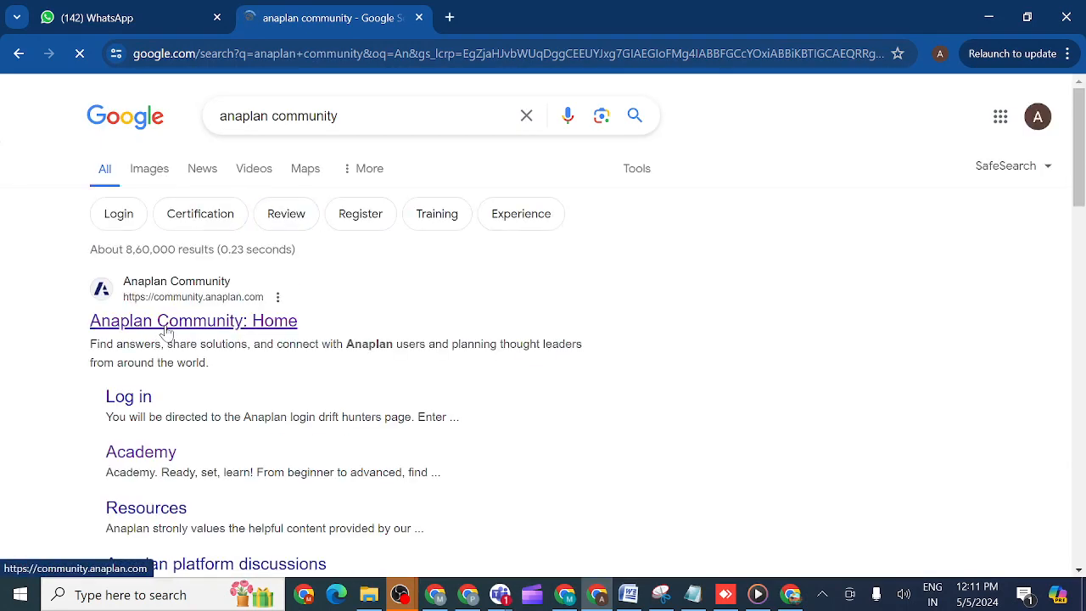
pyautogui.click(167, 331)
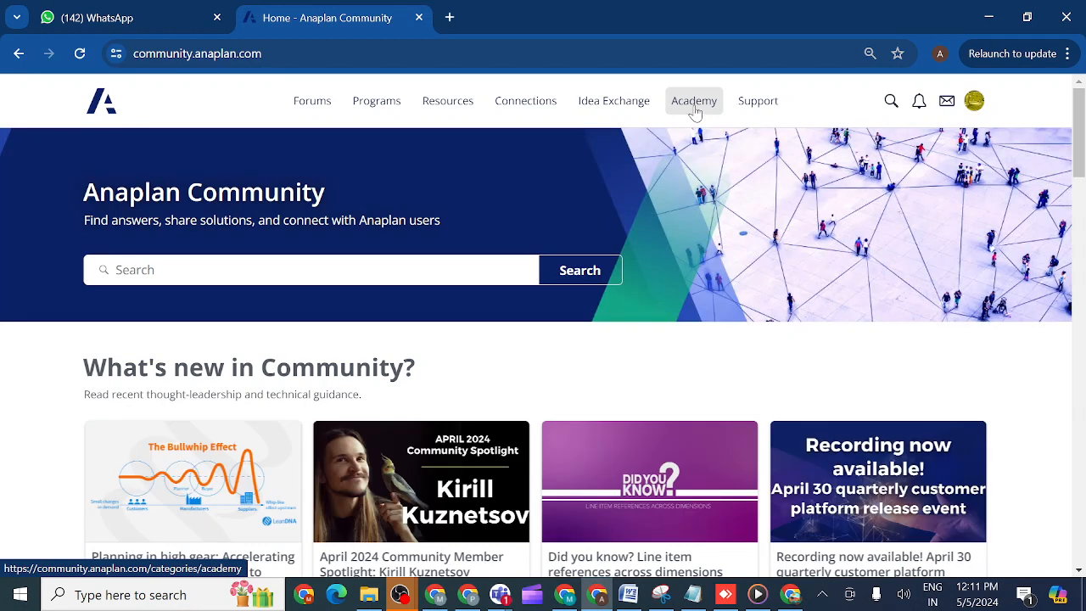
# - Go to the Academy section of Anaplan Community and open My Record of Learning
pyautogui.click(694, 106)
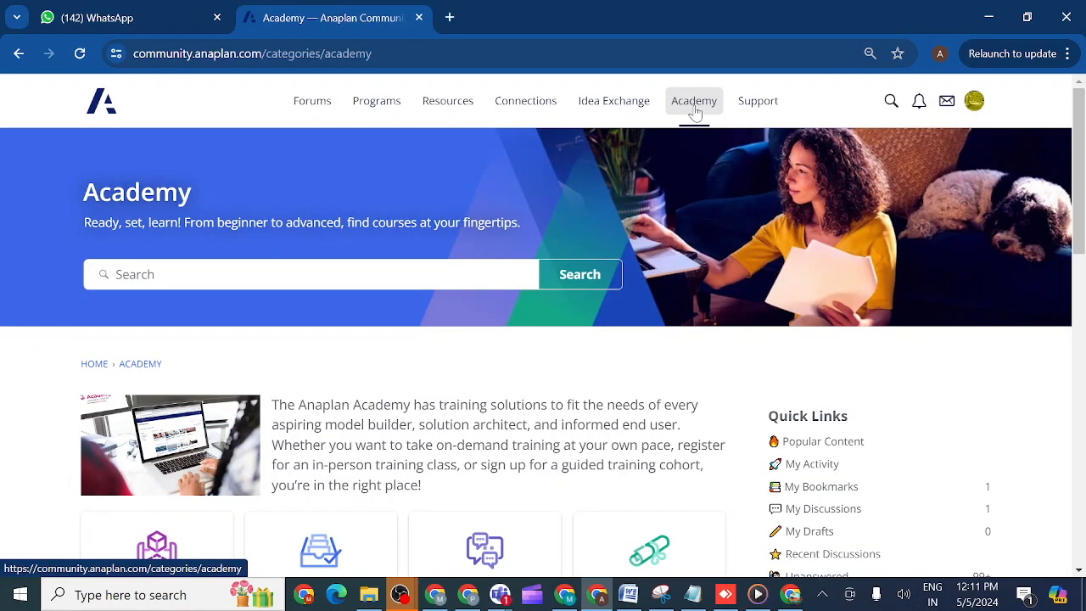
pyautogui.moveTo(694, 115)
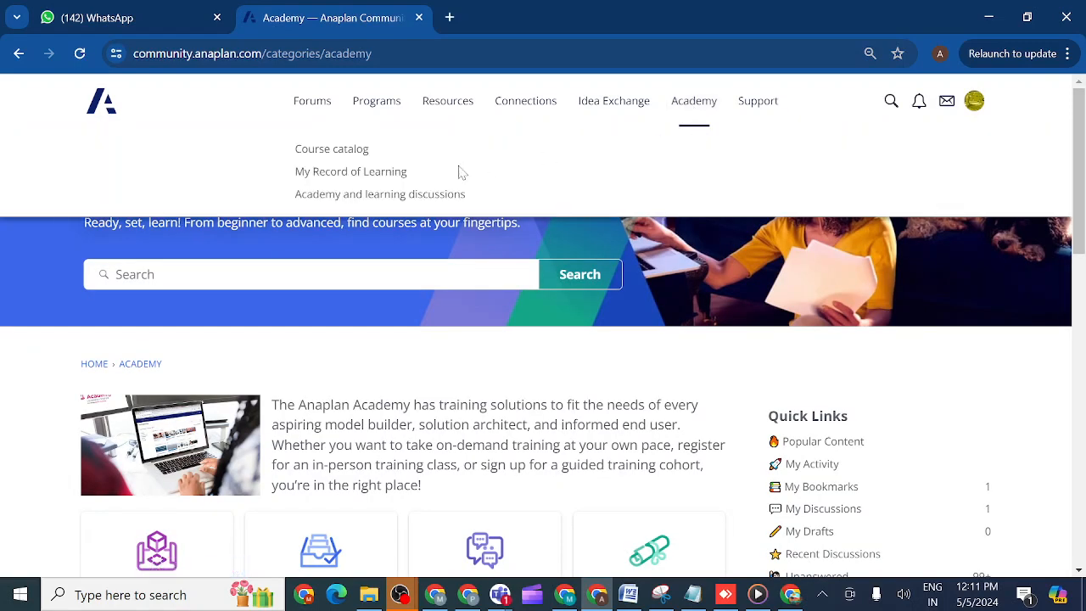
pyautogui.click(347, 172)
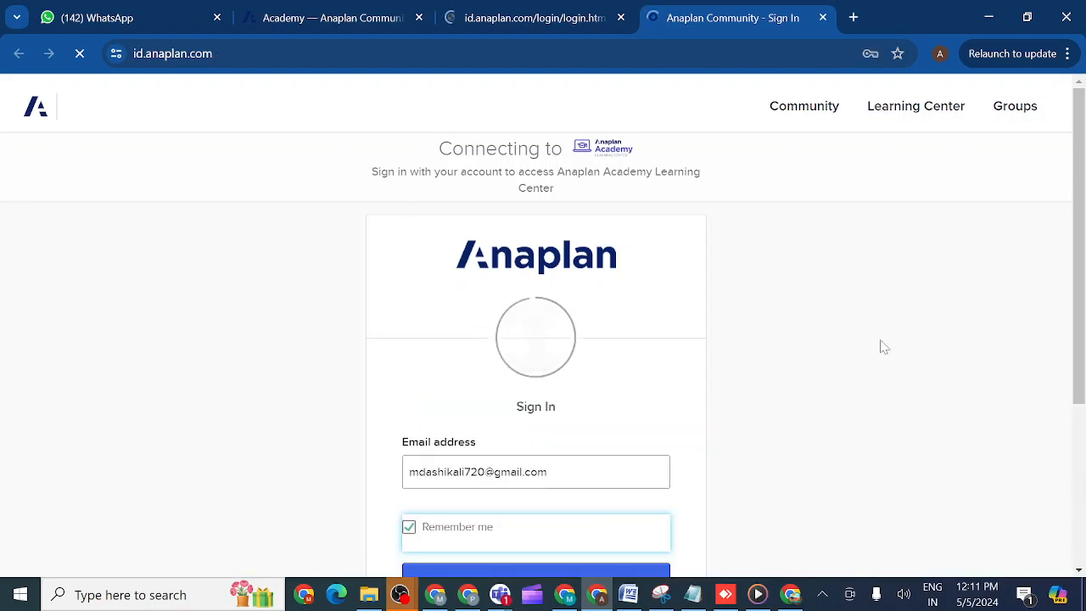
# - Sign in to the Anaplan Academy Learning Center with the remembered e-mail address and the saved account password
pyautogui.scroll(-1, 1077, 344)
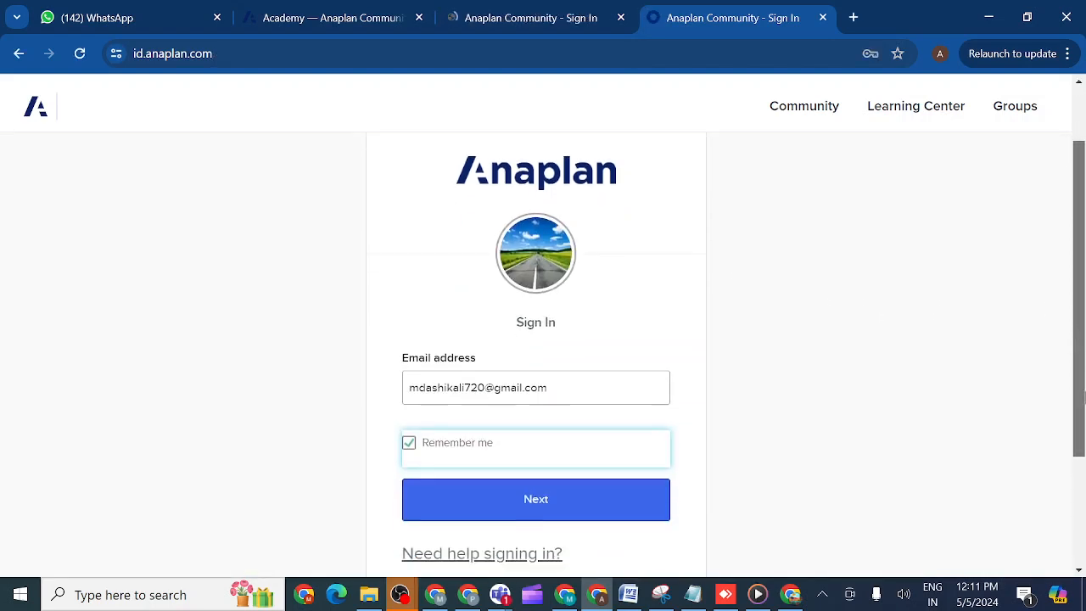
pyautogui.click(632, 501)
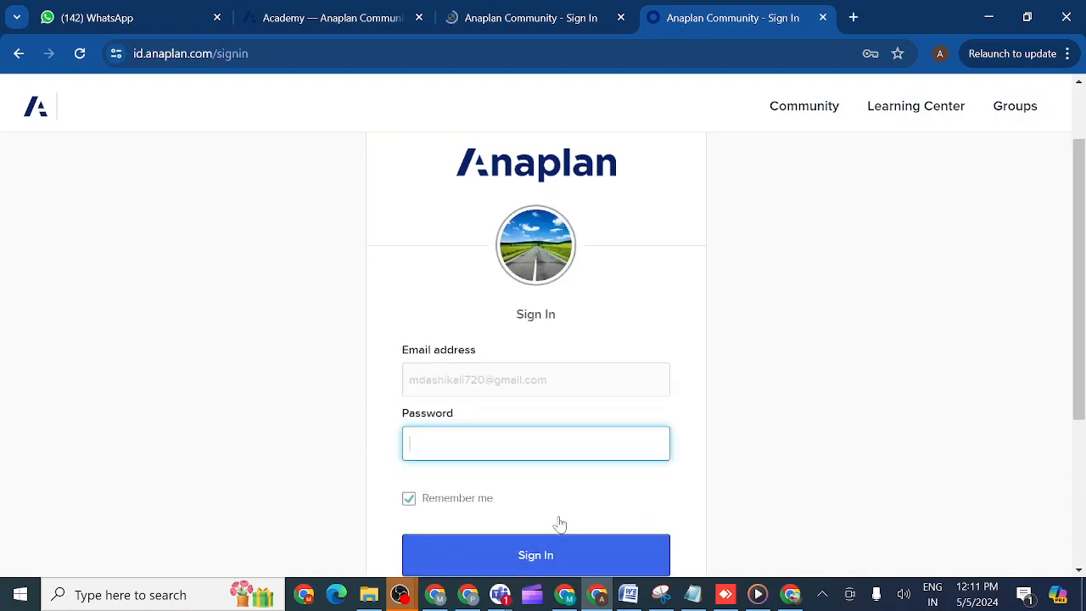
pyautogui.click(536, 443)
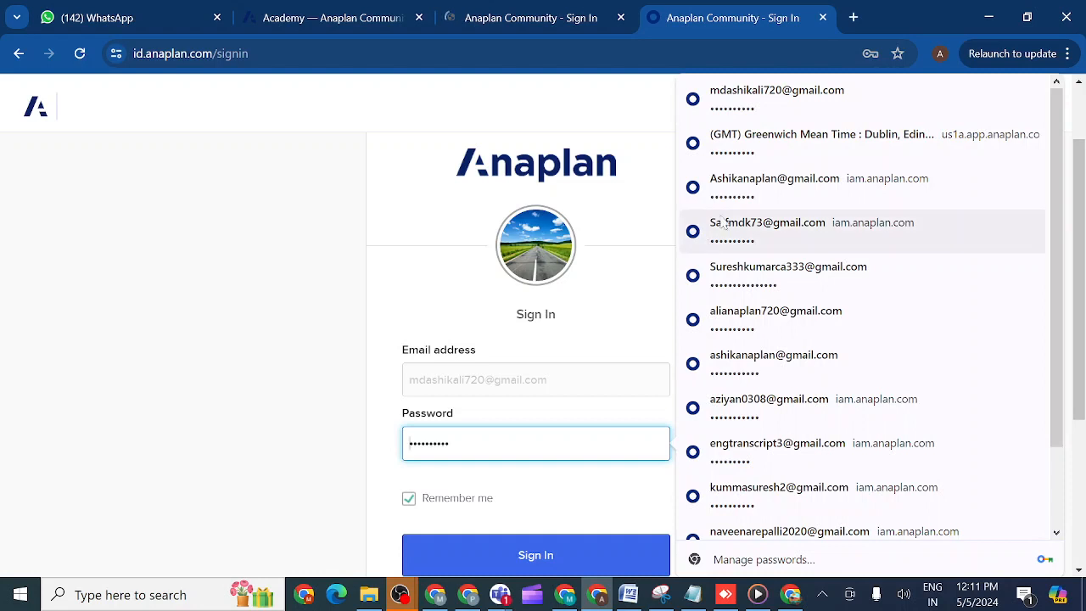
pyautogui.click(762, 97)
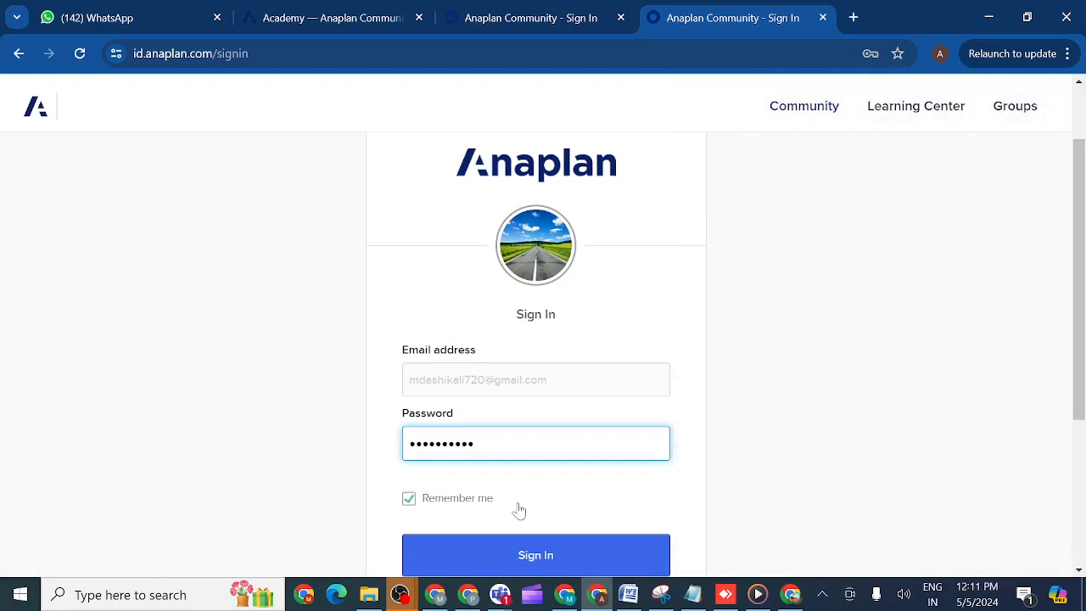
pyautogui.click(496, 557)
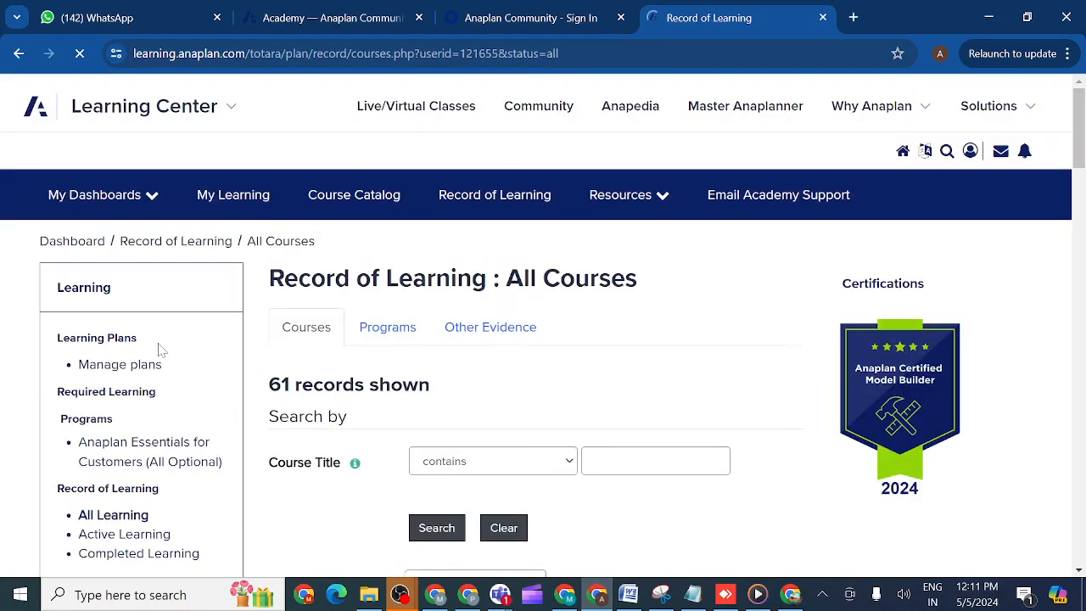
# - Open the My Home dashboard of the Learning Center
pyautogui.click(146, 195)
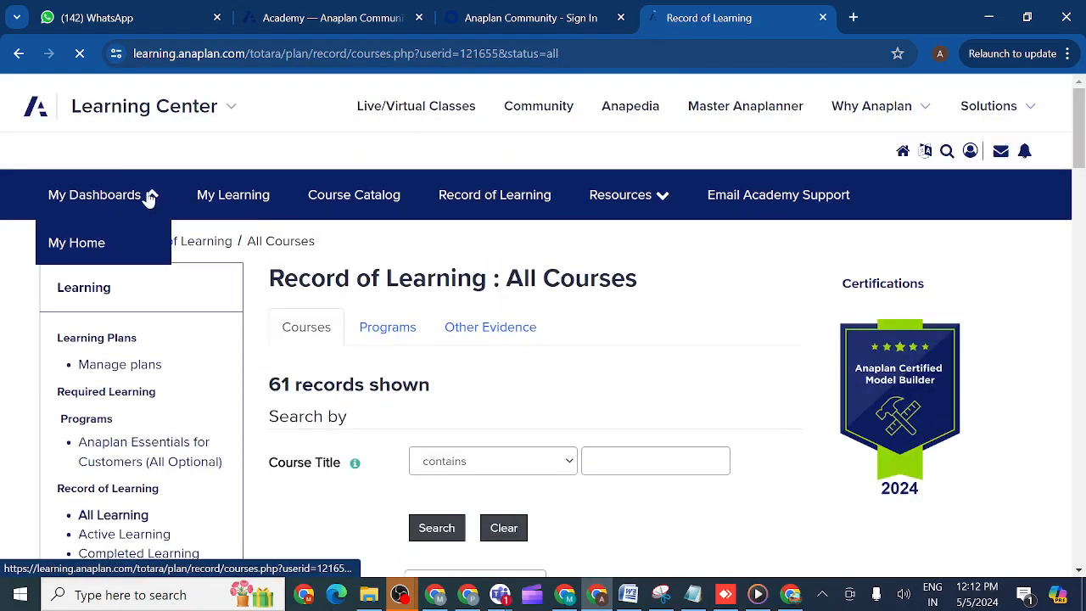
pyautogui.click(132, 255)
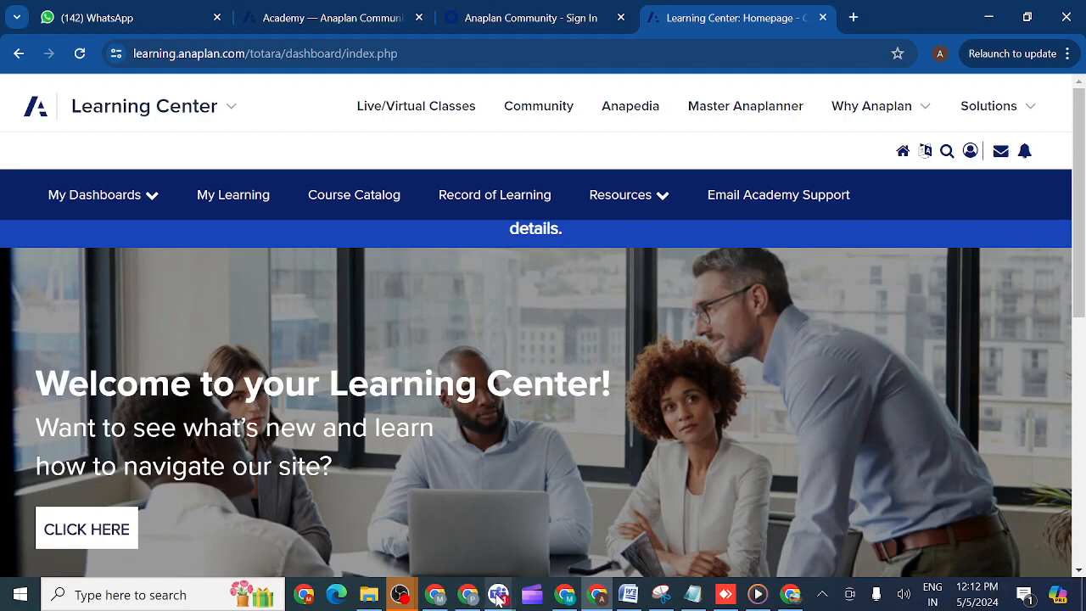
# - Close two leftover Anaplan evening class meeting windows in Microsoft Teams and open the class's chat window
pyautogui.moveTo(499, 594)
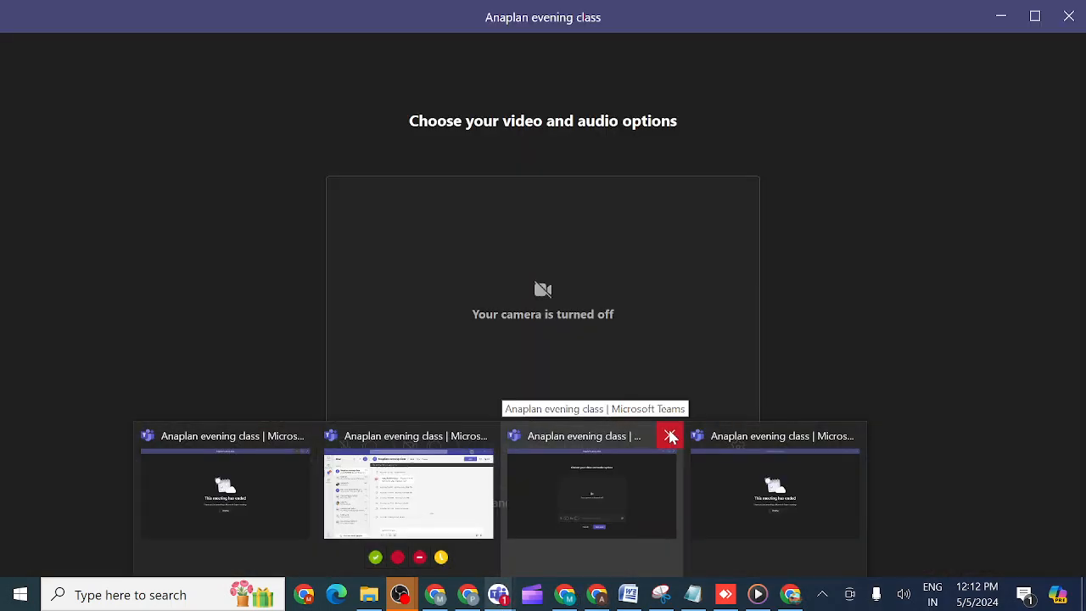
pyautogui.click(669, 436)
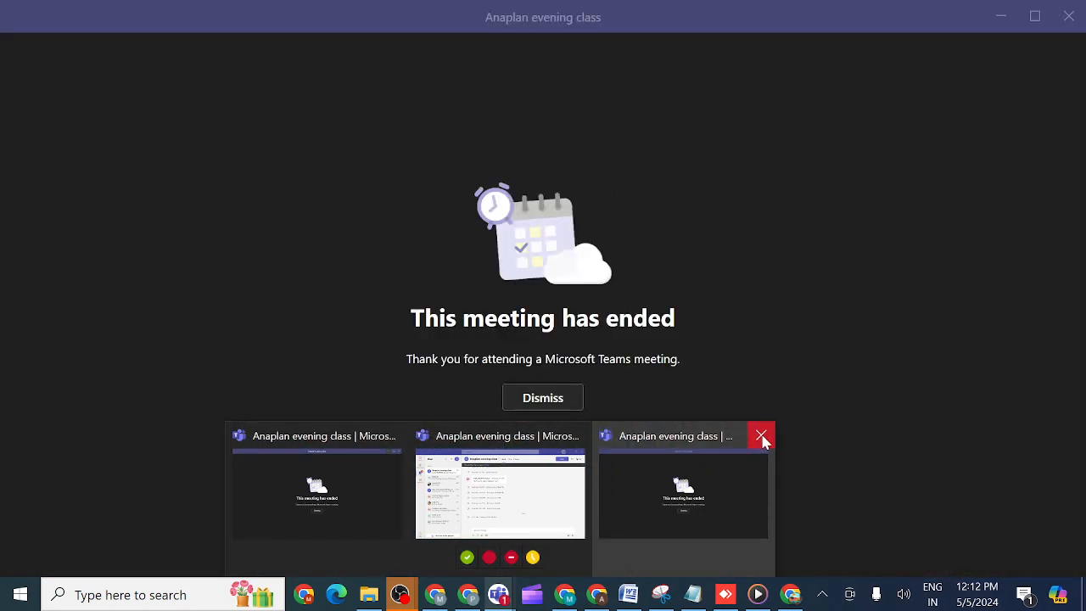
pyautogui.click(761, 436)
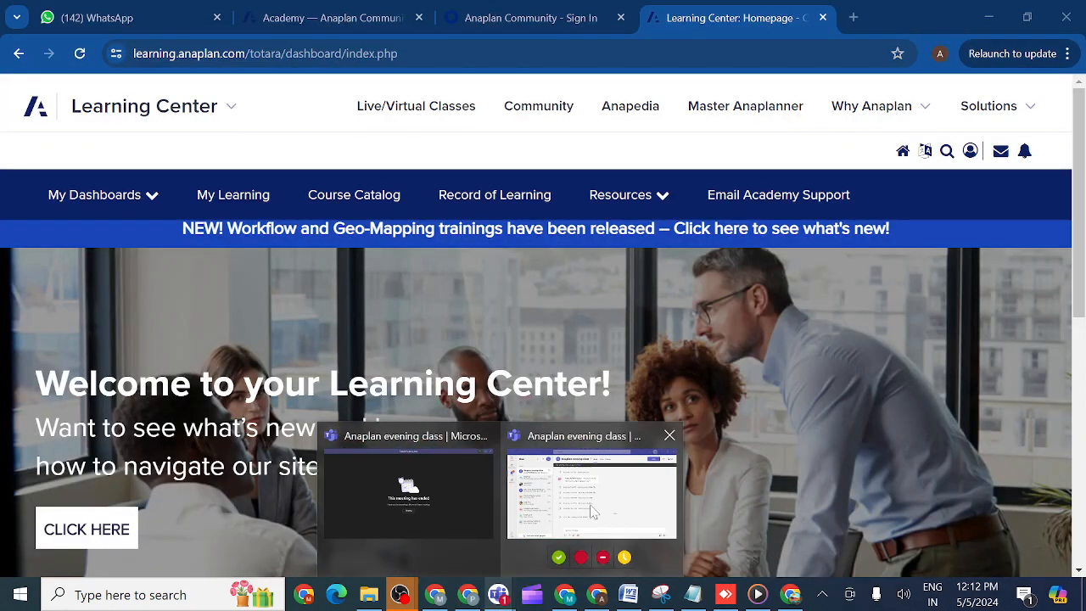
pyautogui.click(593, 506)
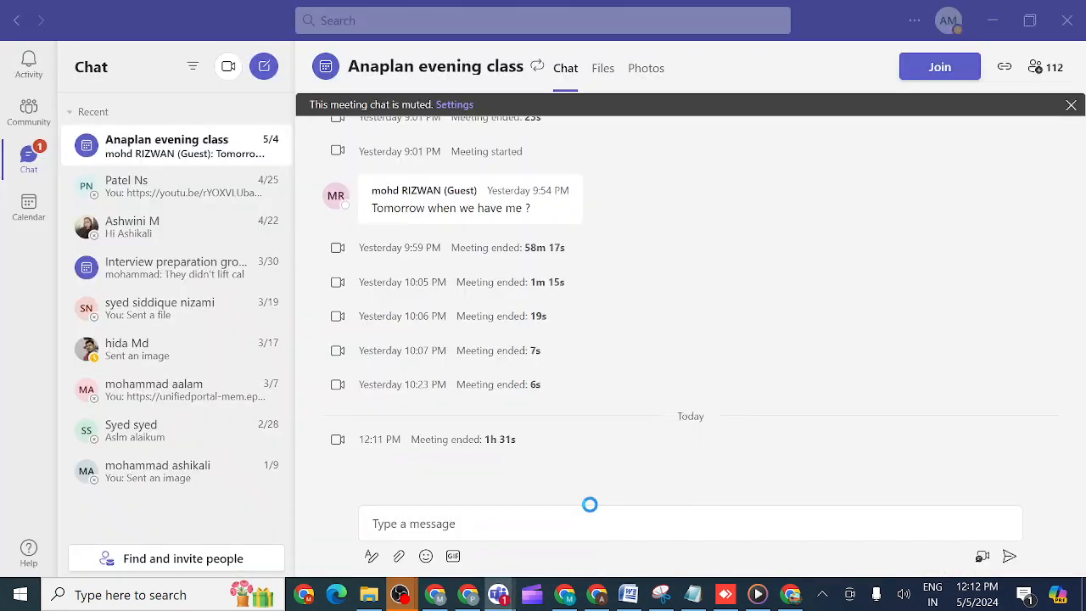
# - Join the Anaplan evening class meeting, unmute the microphone, and share the whole screen with sound included
pyautogui.click(941, 68)
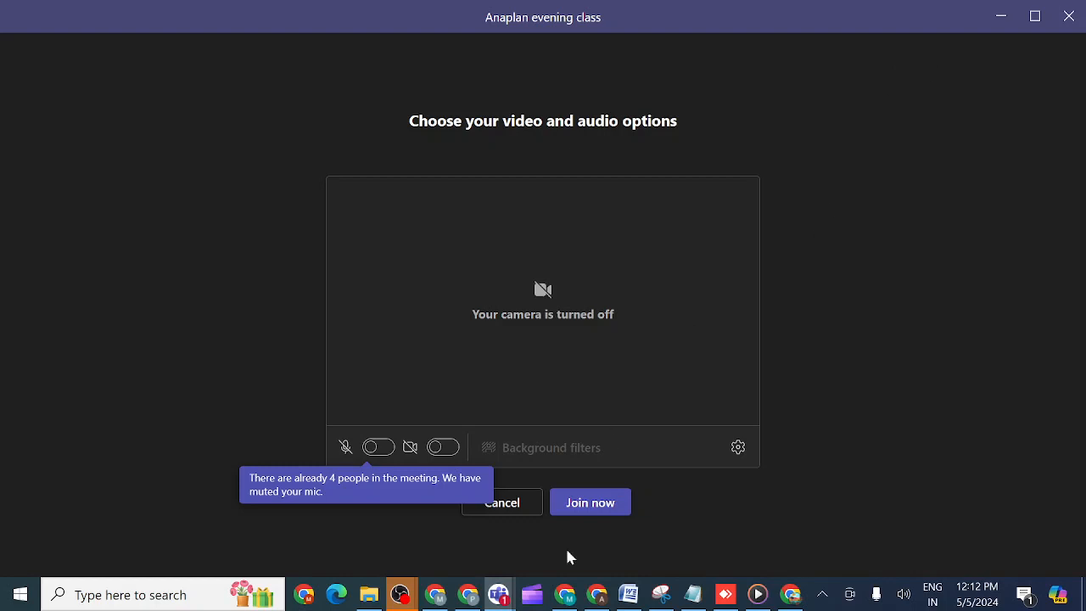
pyautogui.click(592, 503)
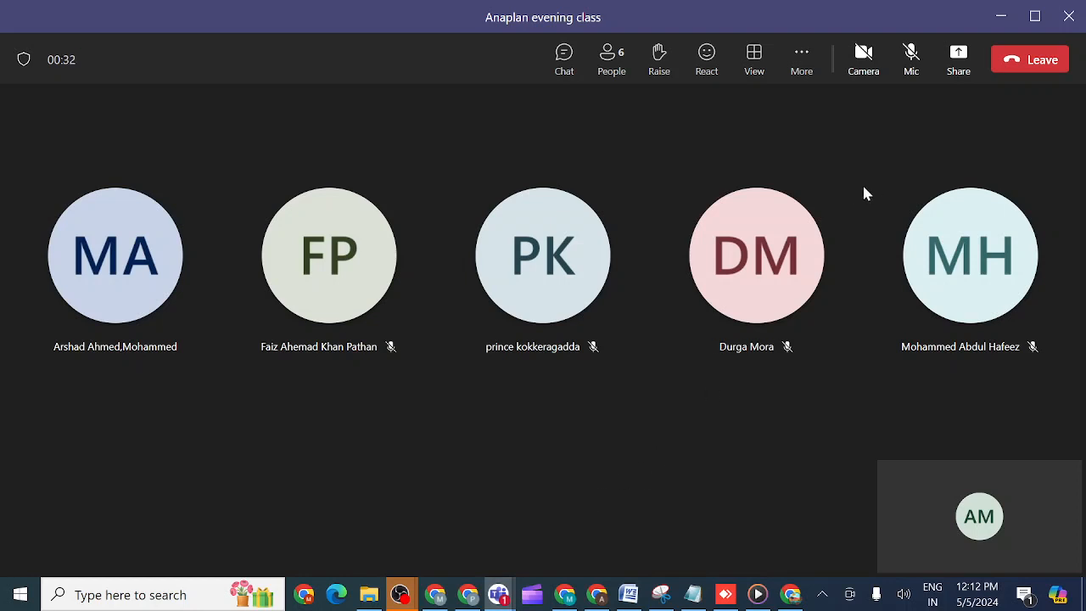
pyautogui.click(910, 58)
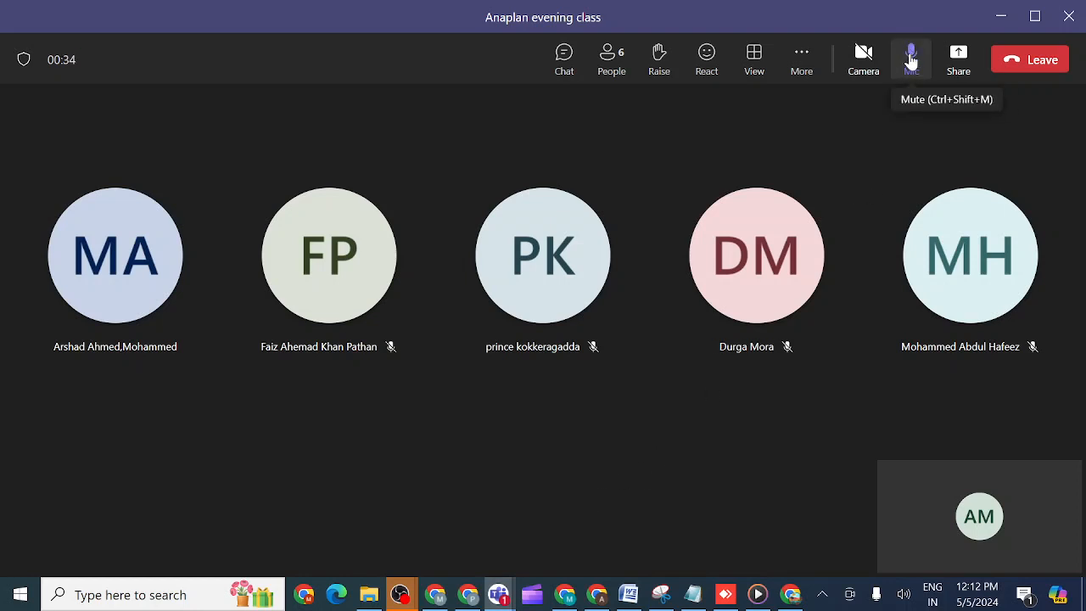
pyautogui.click(958, 56)
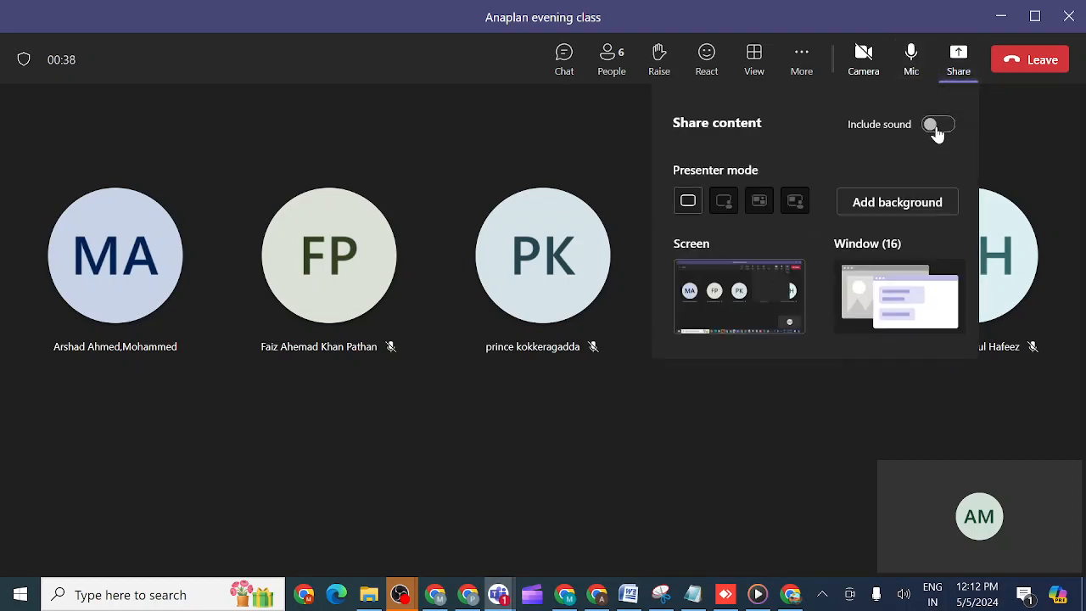
pyautogui.click(937, 128)
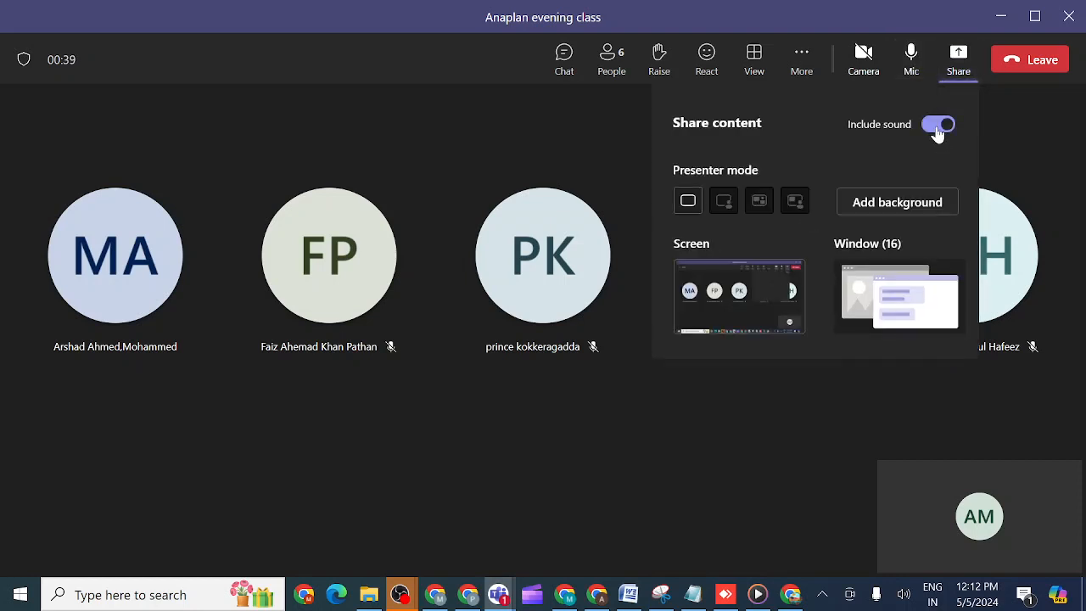
pyautogui.click(766, 297)
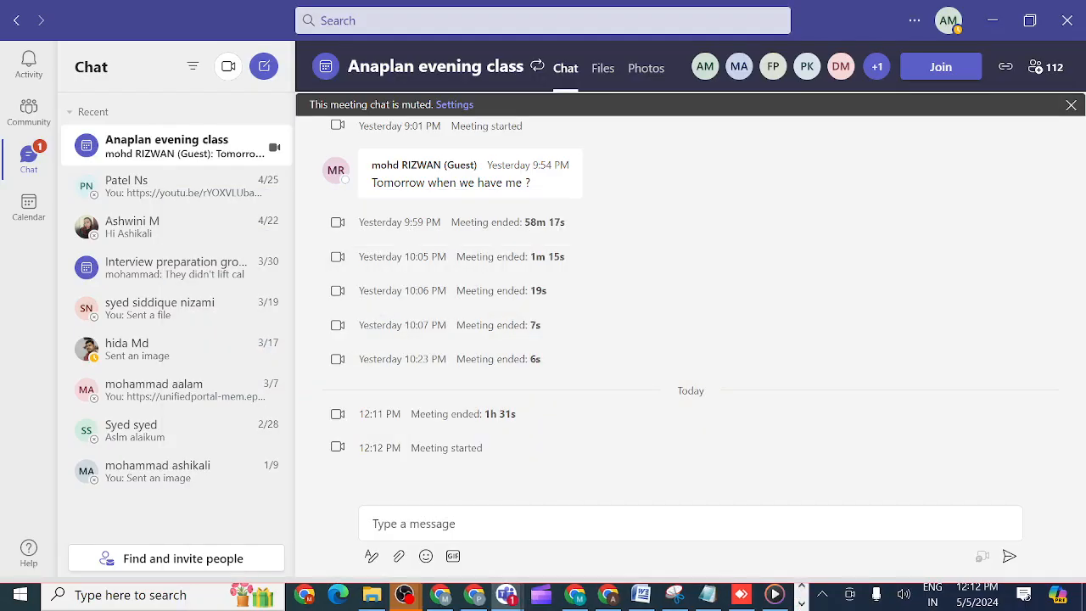
# - Switch to the Learning Center in Chrome and open the Model Training dashboard
pyautogui.moveTo(607, 599)
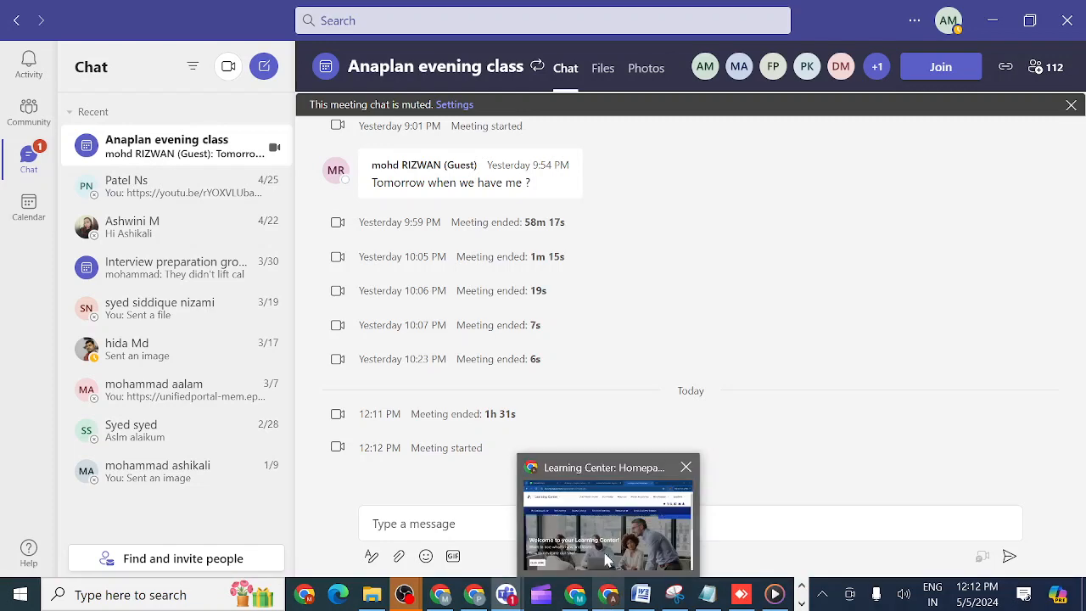
pyautogui.click(607, 560)
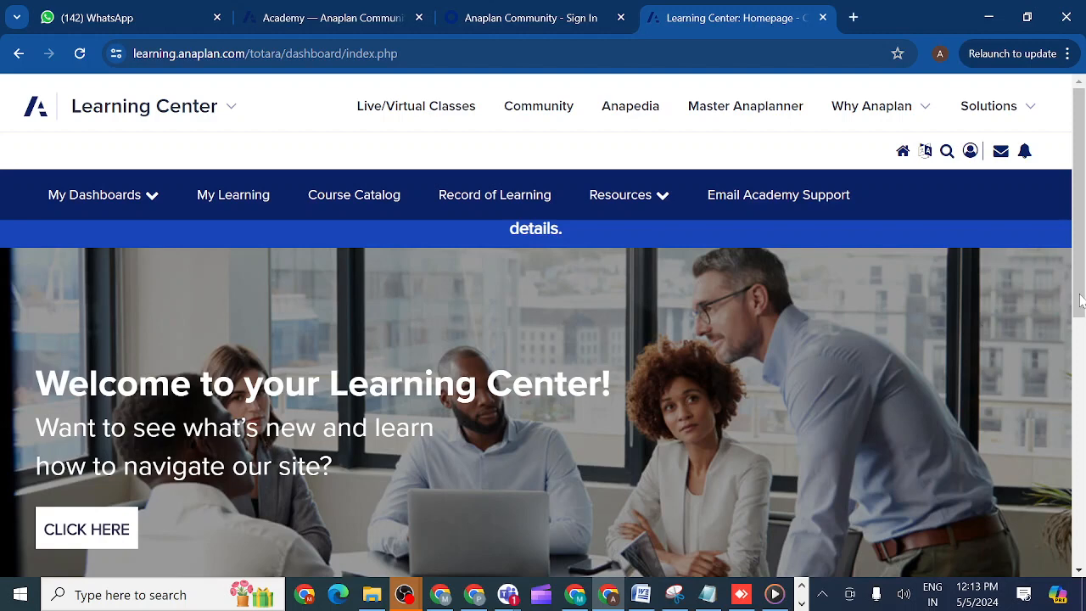
pyautogui.scroll(-3, 1081, 299)
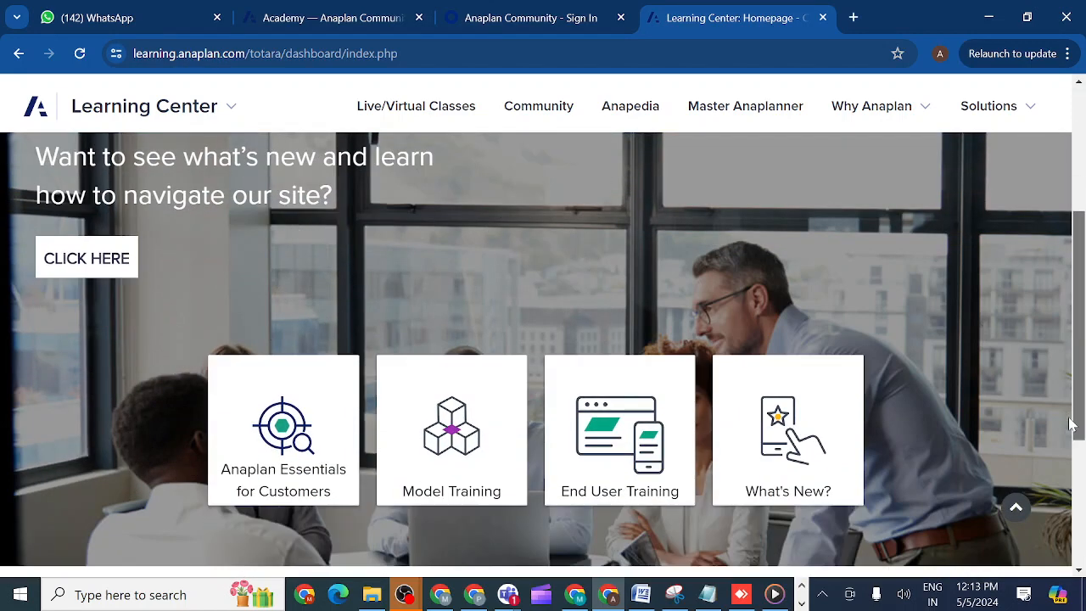
pyautogui.click(459, 437)
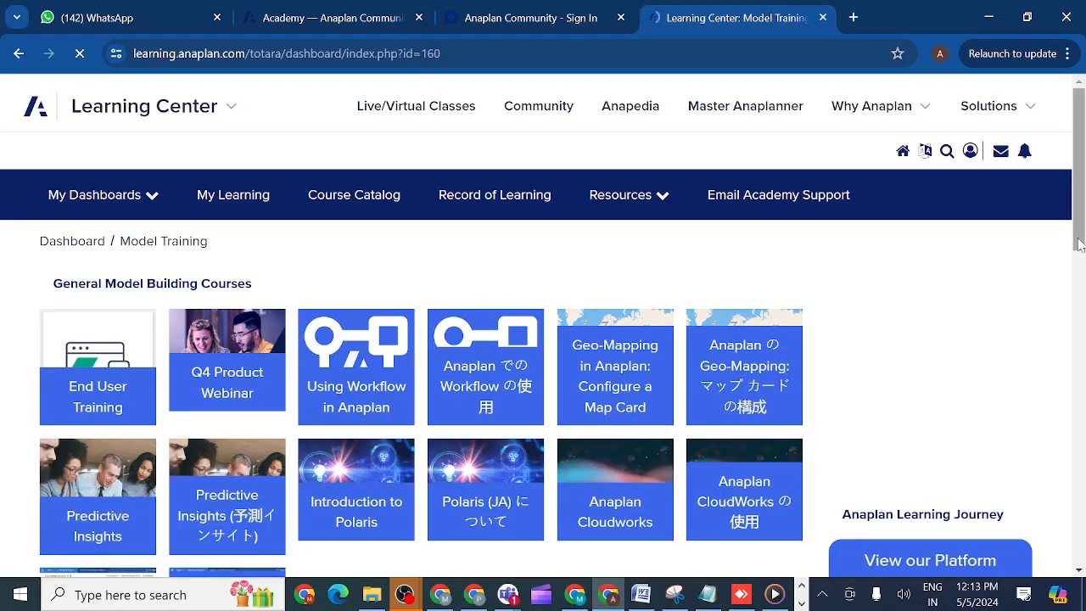
# - Open the English Level 2 Model Building course and go to Sprint 1 of its NMX version
pyautogui.scroll(-5, 877, 365)
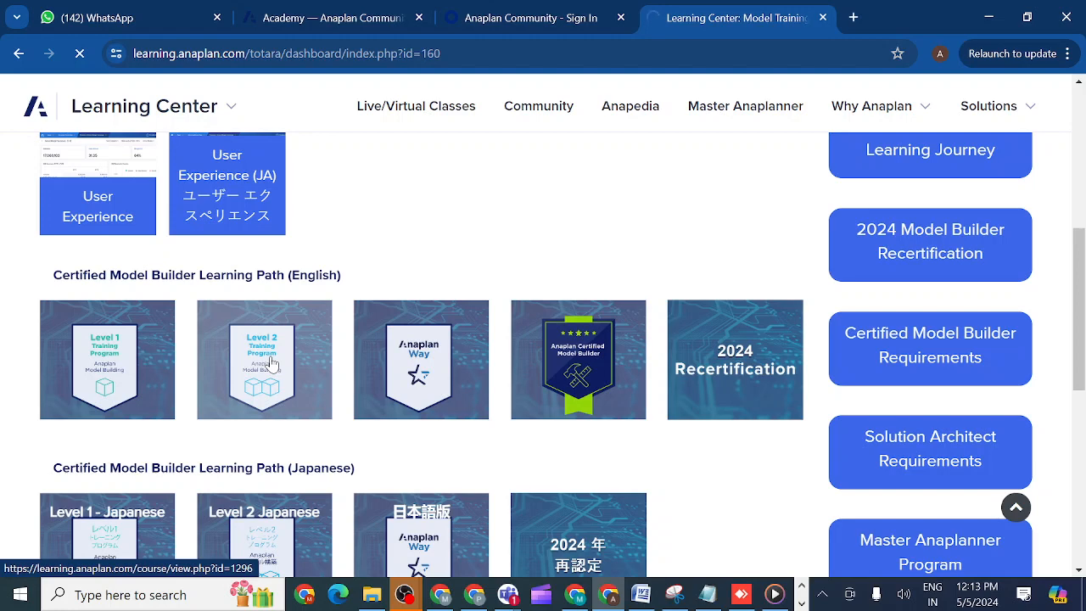
pyautogui.click(272, 364)
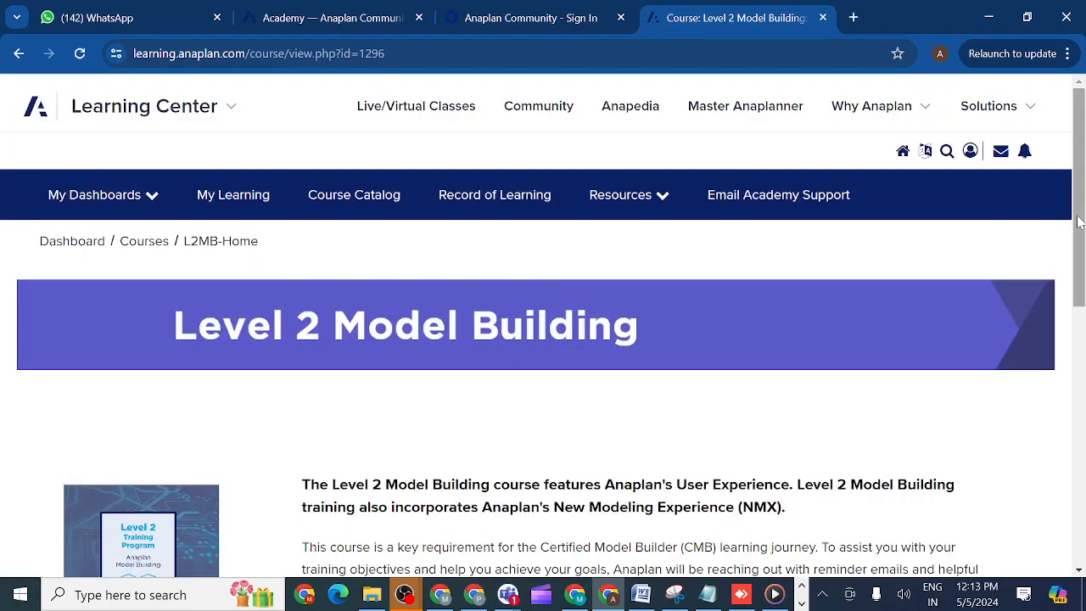
pyautogui.moveTo(1079, 221); pyautogui.dragTo(1081, 387)
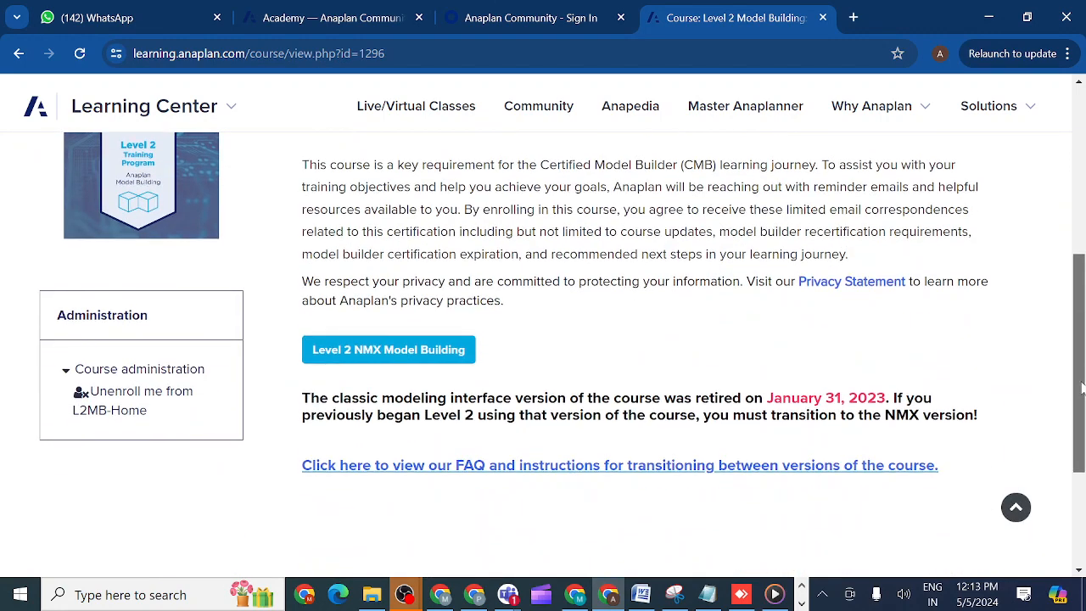
pyautogui.click(379, 360)
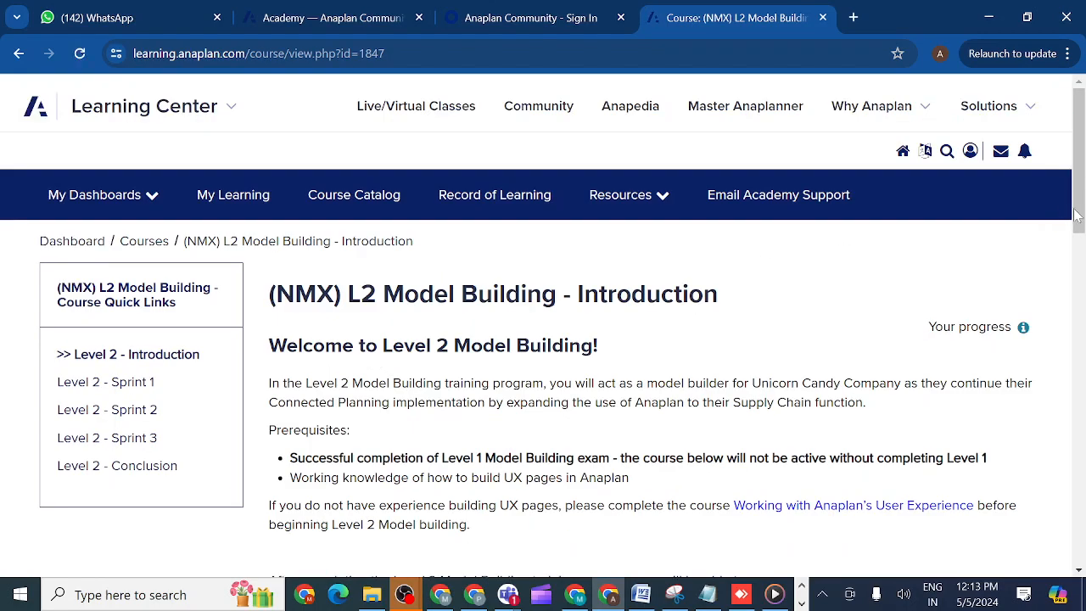
pyautogui.moveTo(1080, 212); pyautogui.dragTo(1081, 249)
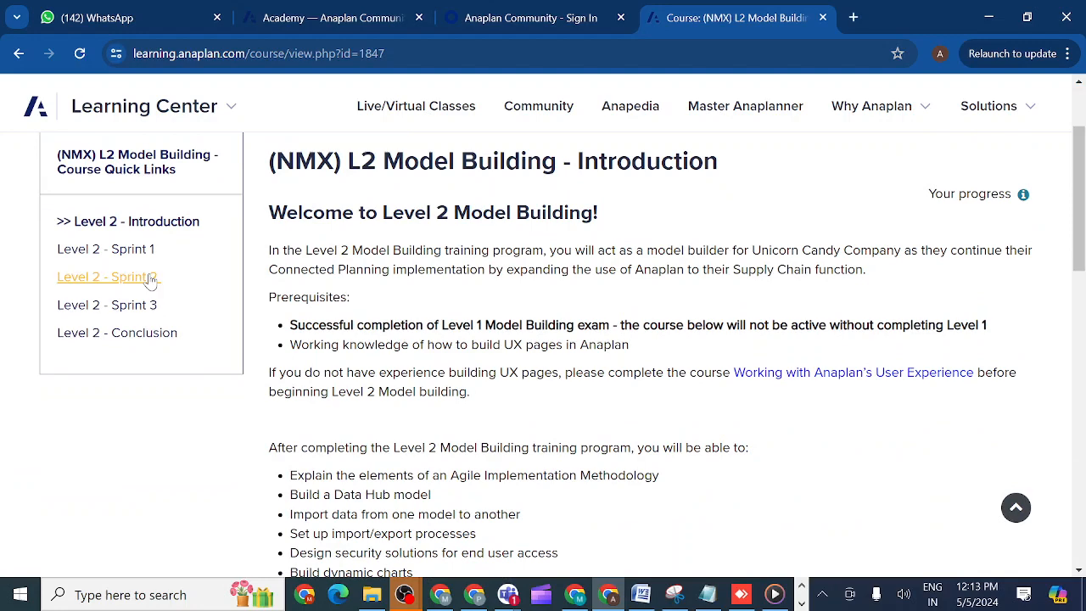
pyautogui.click(124, 262)
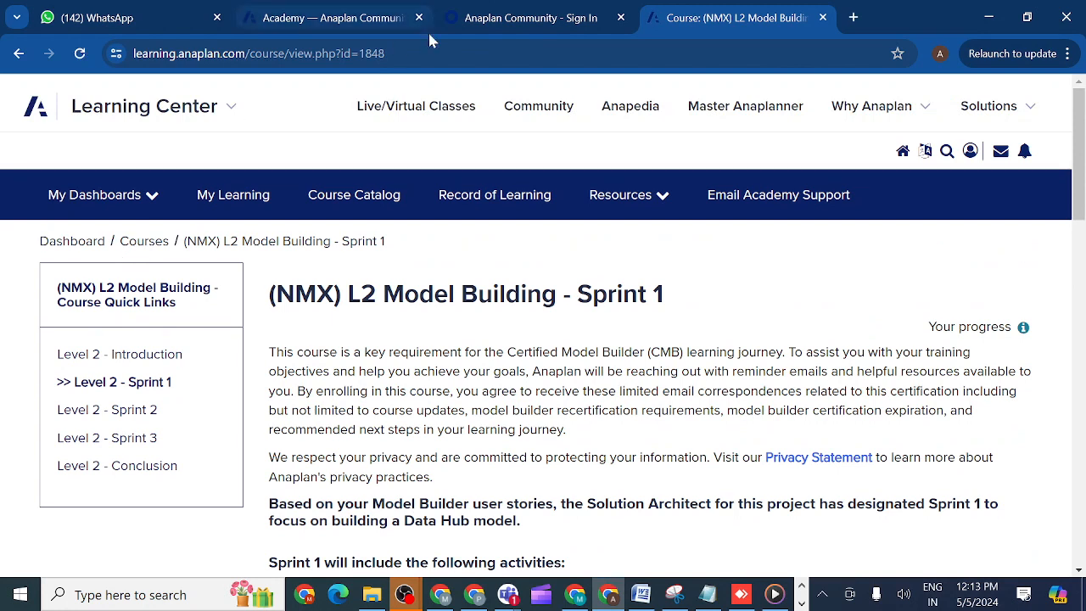
# - Search for "anaplan workspace login" in a new browser tab and log in to Anaplan with the saved e-mail address and account password
pyautogui.click(856, 18)
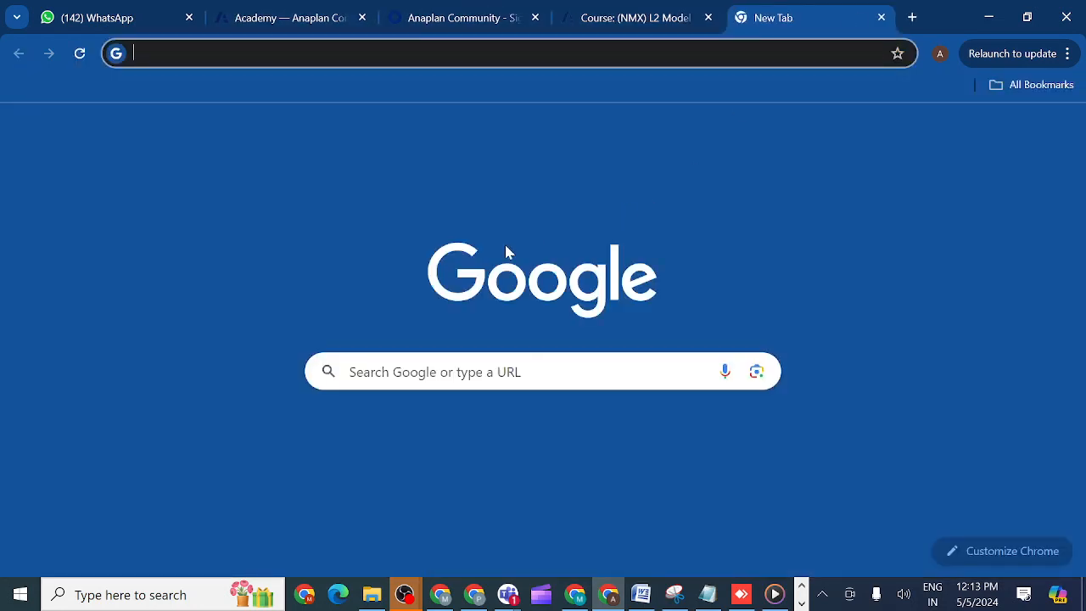
pyautogui.click(374, 372)
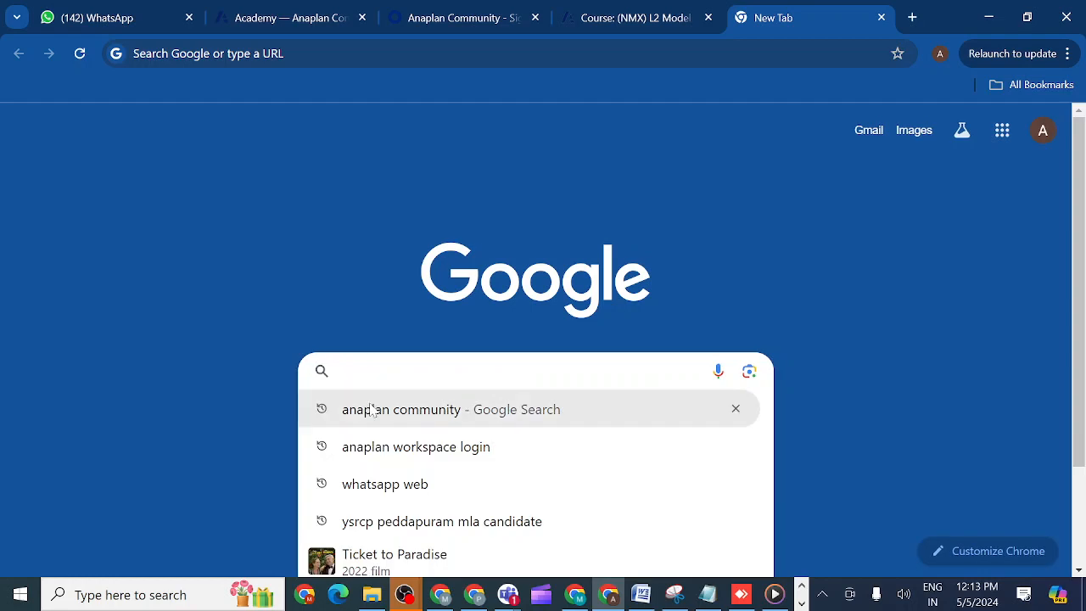
pyautogui.click(387, 448)
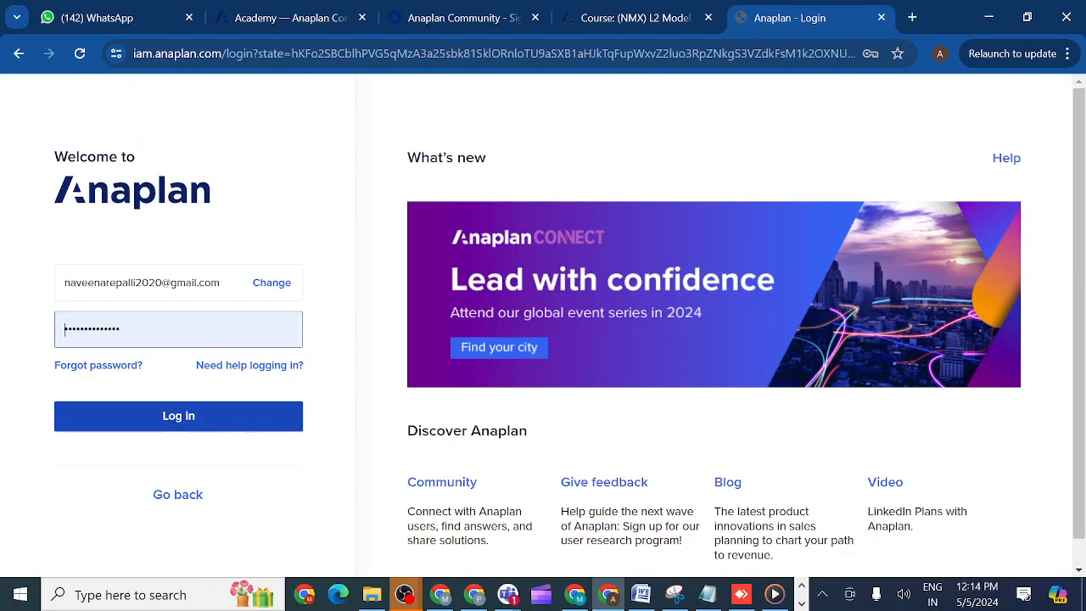
pyautogui.click(155, 420)
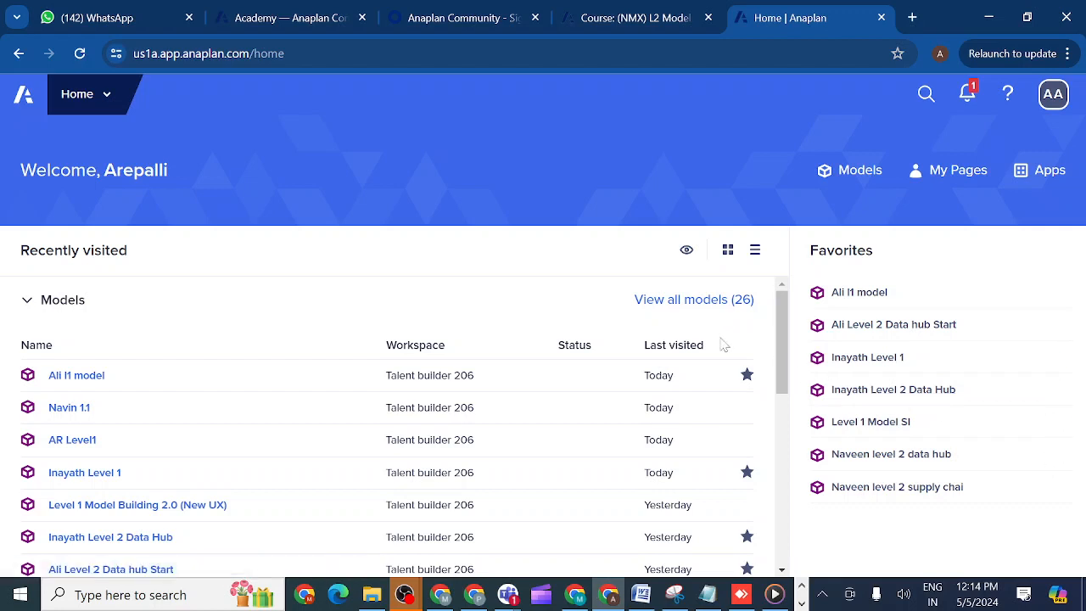
# - Open the recently visited 1.1 model in the Talent builder 206 workspace and open its SYS03 Country Details module
pyautogui.click(62, 410)
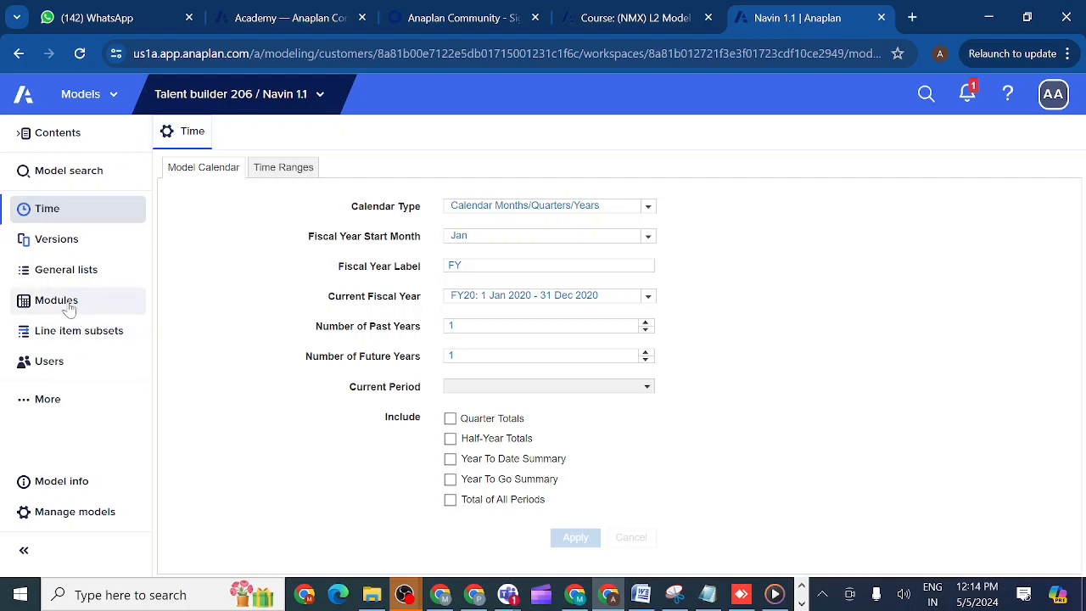
pyautogui.click(56, 301)
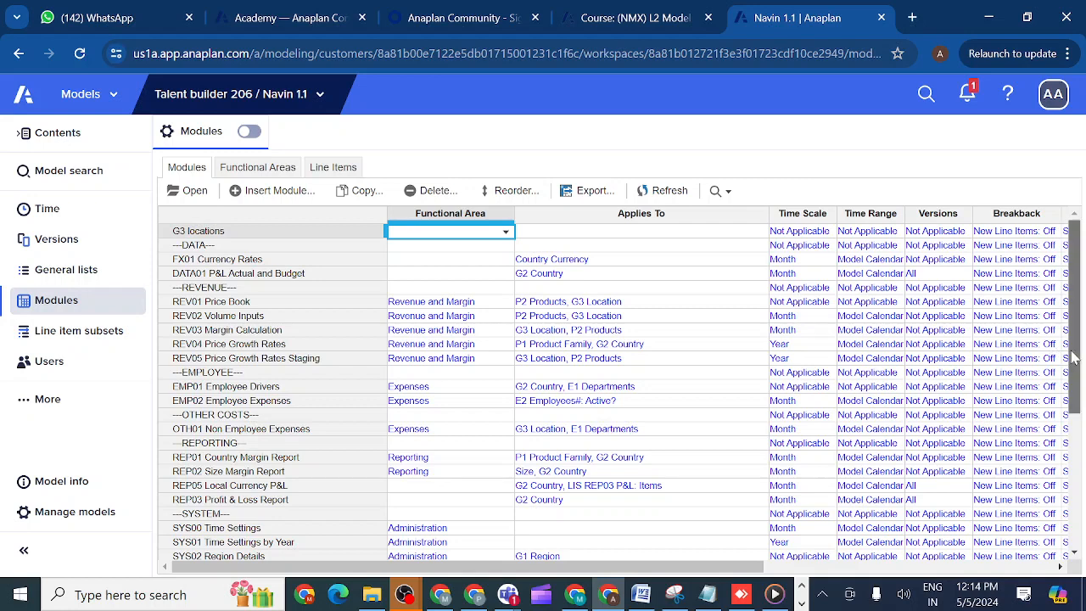
pyautogui.moveTo(1075, 359); pyautogui.dragTo(1079, 490)
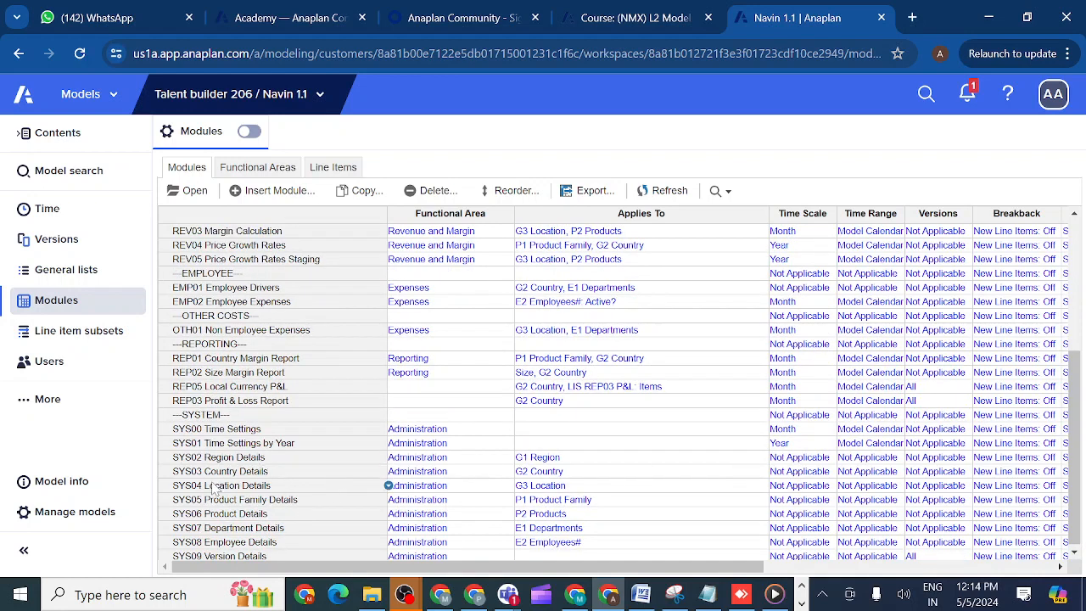
pyautogui.click(214, 472)
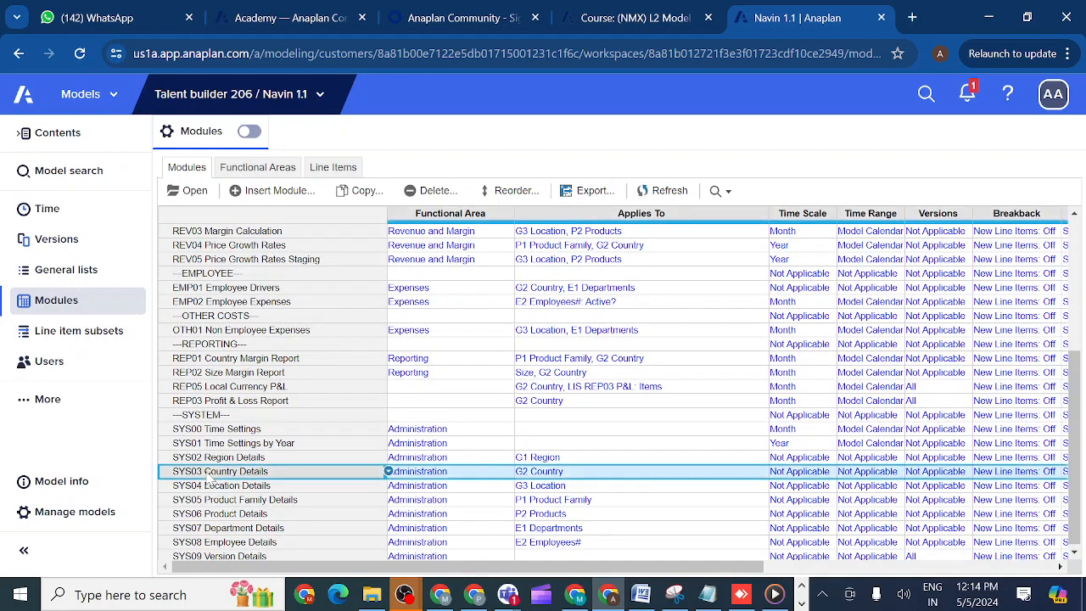
pyautogui.click(194, 191)
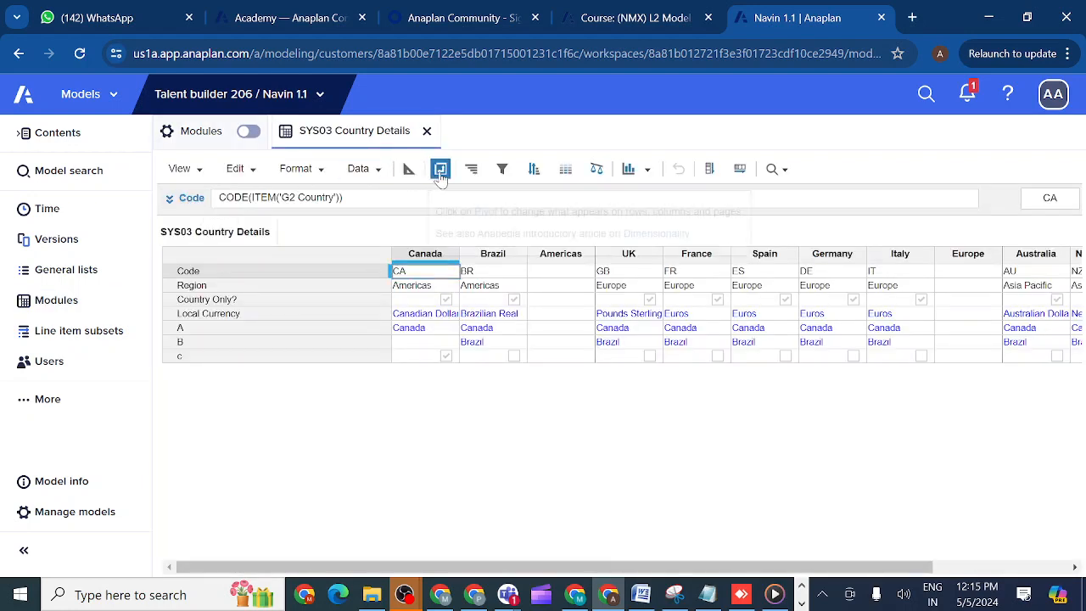
# - Pivot the SYS03 Country Details grid so that Line Items are in columns and G2 Country is in rows
pyautogui.click(440, 170)
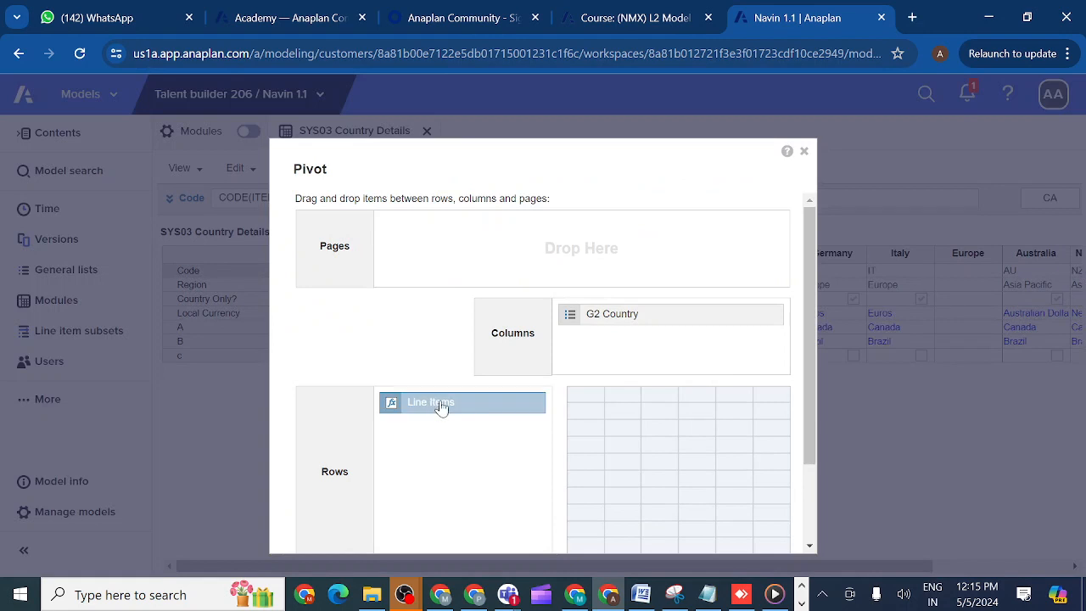
pyautogui.moveTo(440, 408)
pyautogui.mouseDown()
pyautogui.moveTo(645, 358)
pyautogui.moveTo(642, 342)
pyautogui.moveTo(455, 424)
pyautogui.mouseUp()
pyautogui.moveTo(806, 401); pyautogui.dragTo(792, 550)
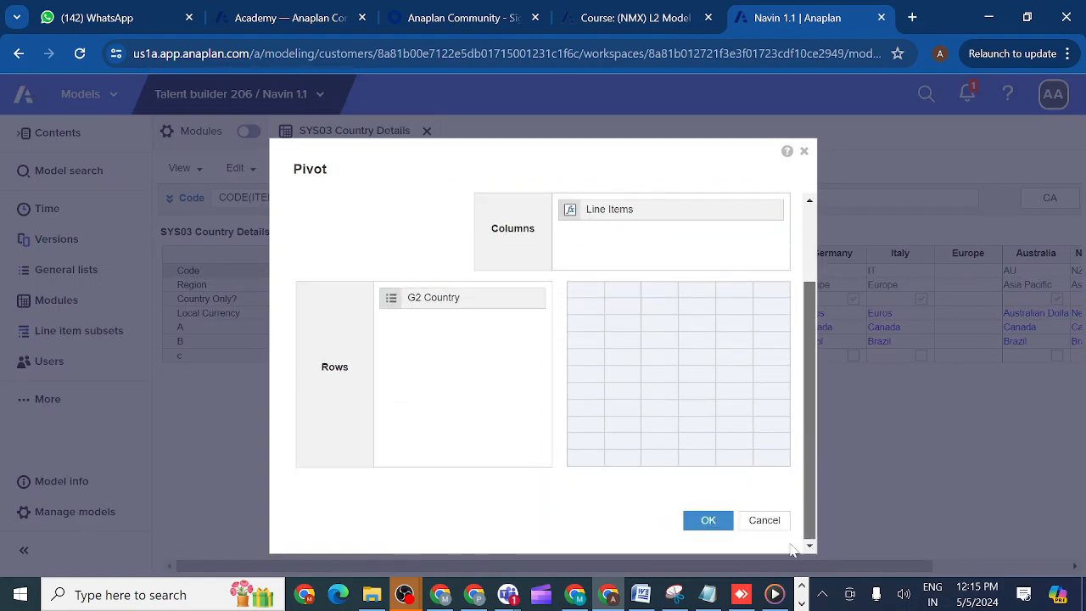
pyautogui.click(709, 521)
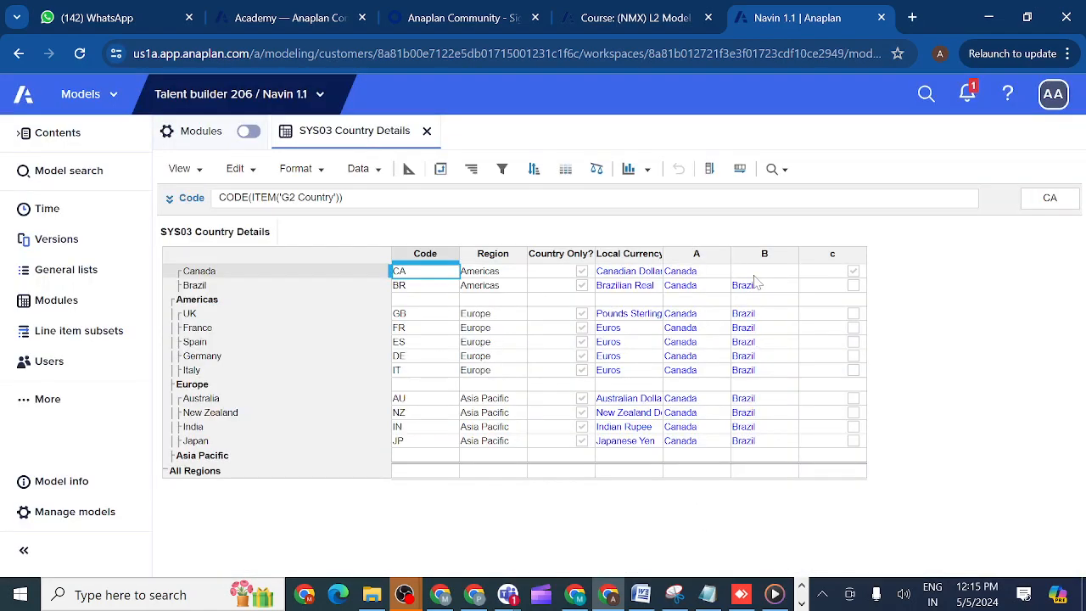
# - Try to delete line item B from SYS03 Country Details in the blueprint view
pyautogui.click(751, 259)
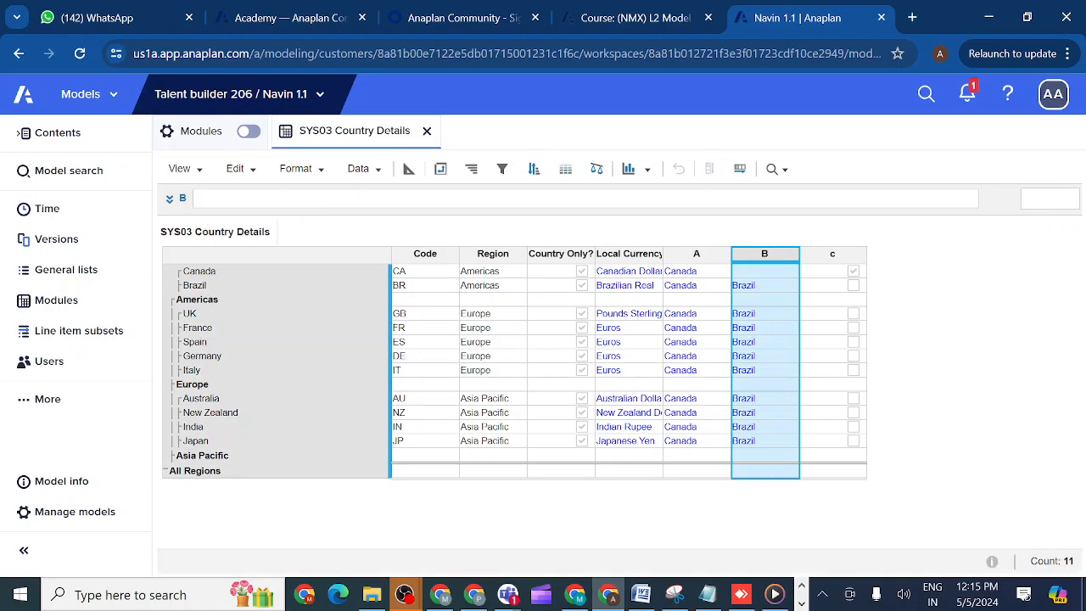
pyautogui.click(410, 170)
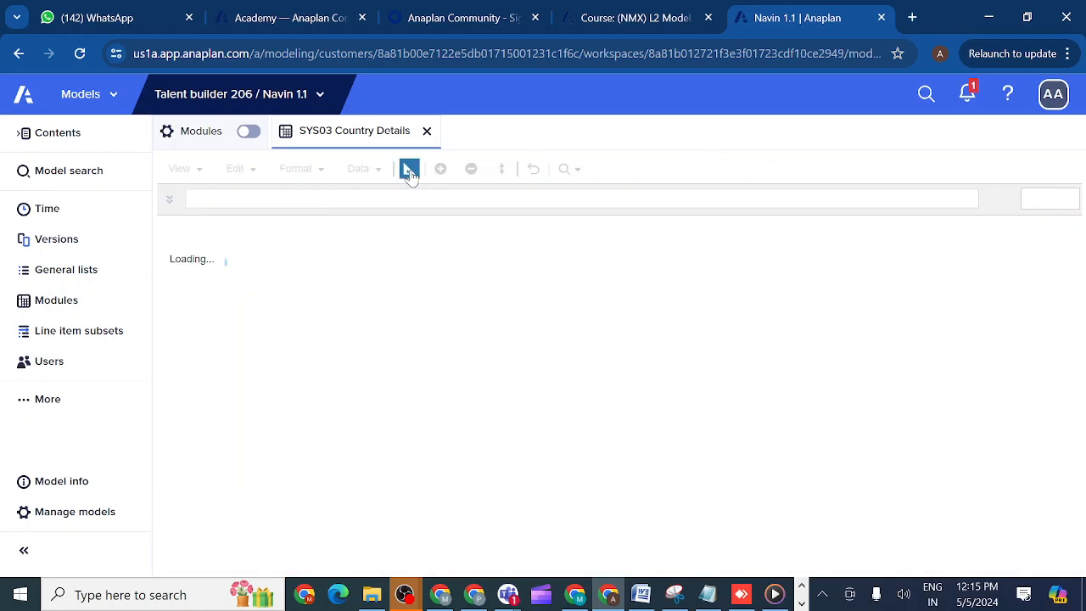
pyautogui.click(471, 170)
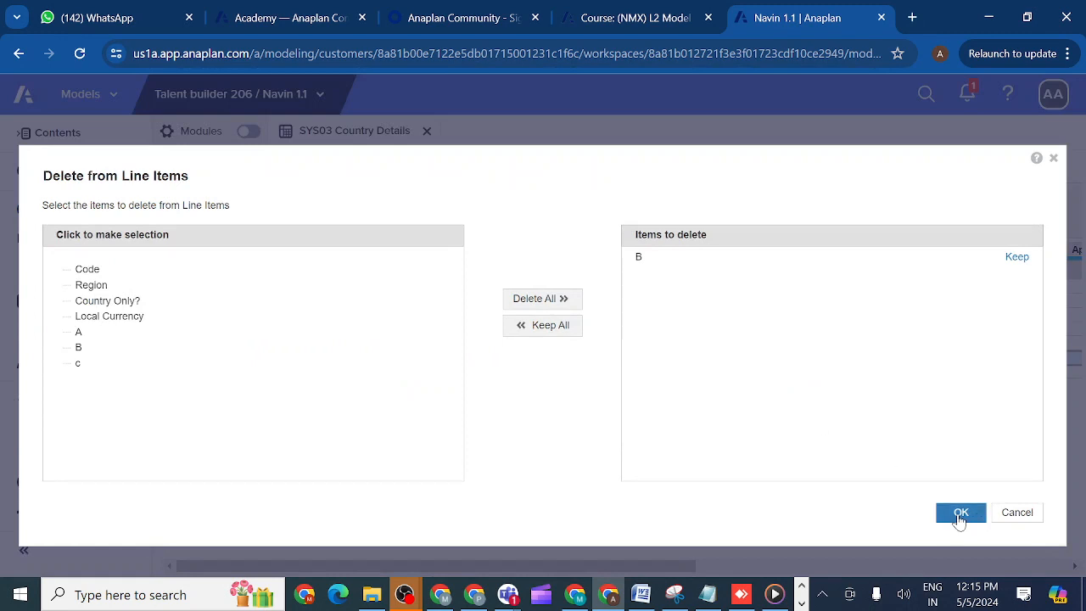
pyautogui.click(960, 514)
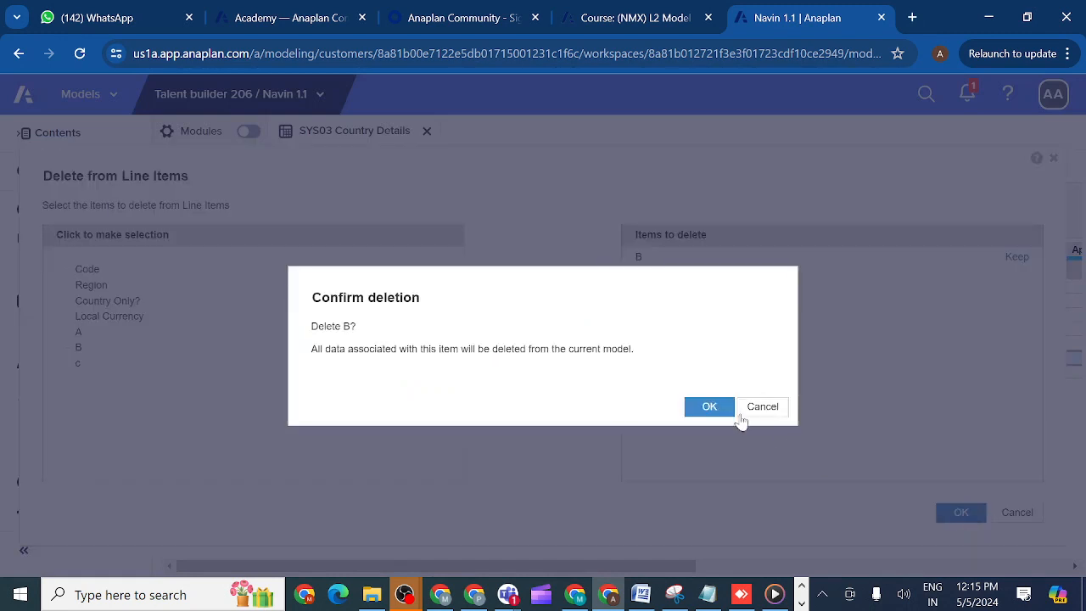
pyautogui.click(709, 409)
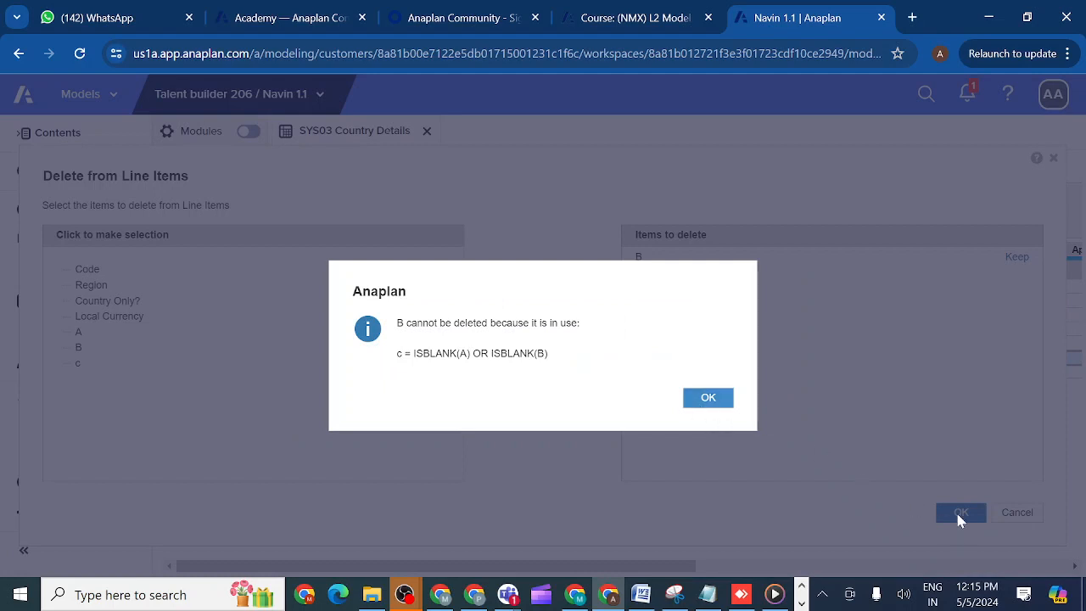
pyautogui.click(710, 400)
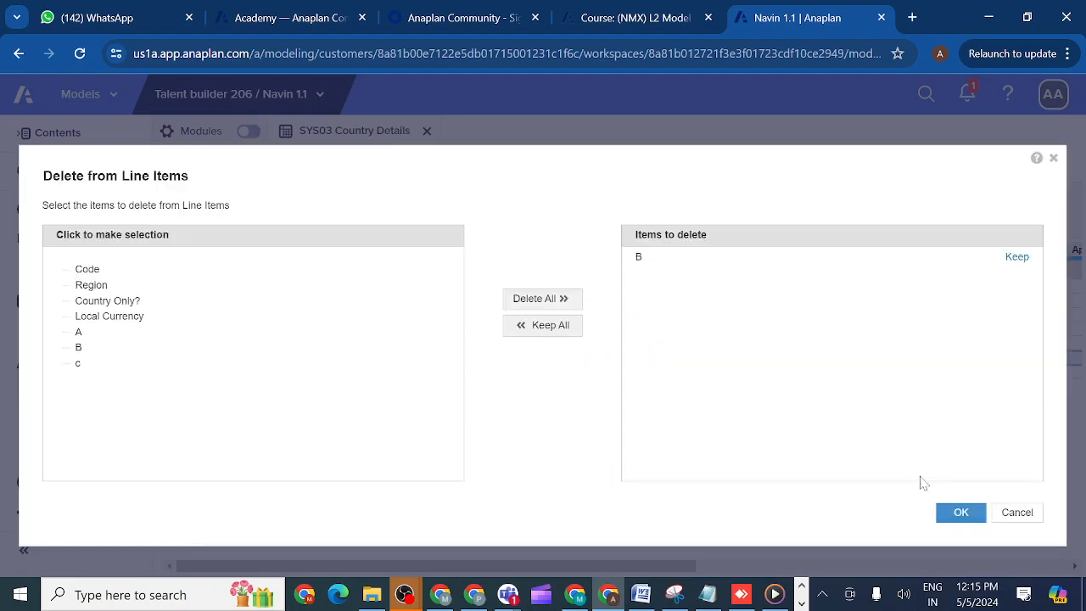
pyautogui.click(1019, 514)
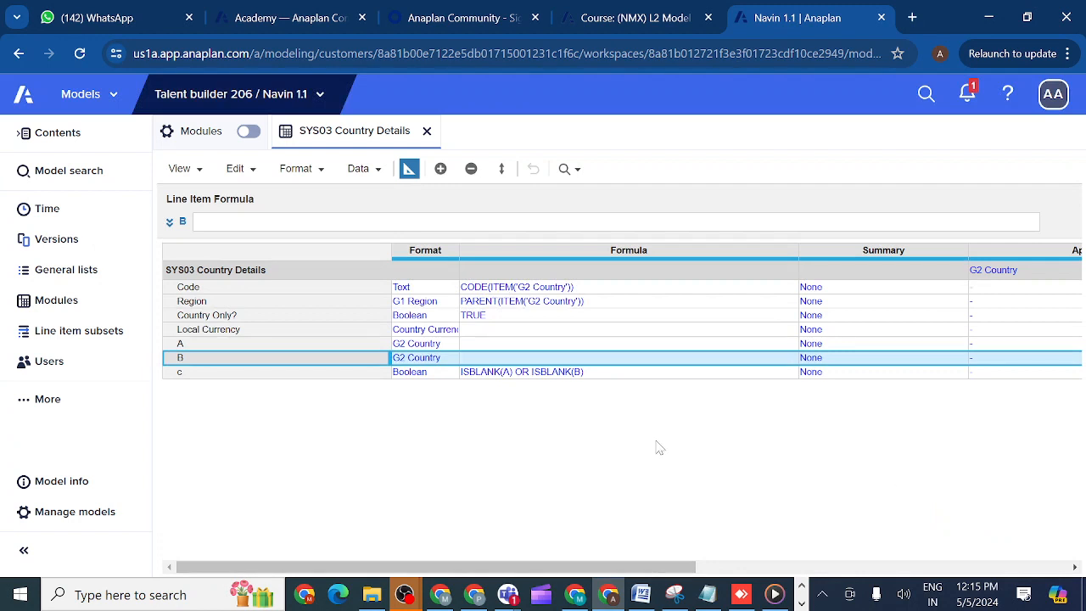
# - View the formula of line item c in the expanded formula editor, and close the editor
pyautogui.click(298, 376)
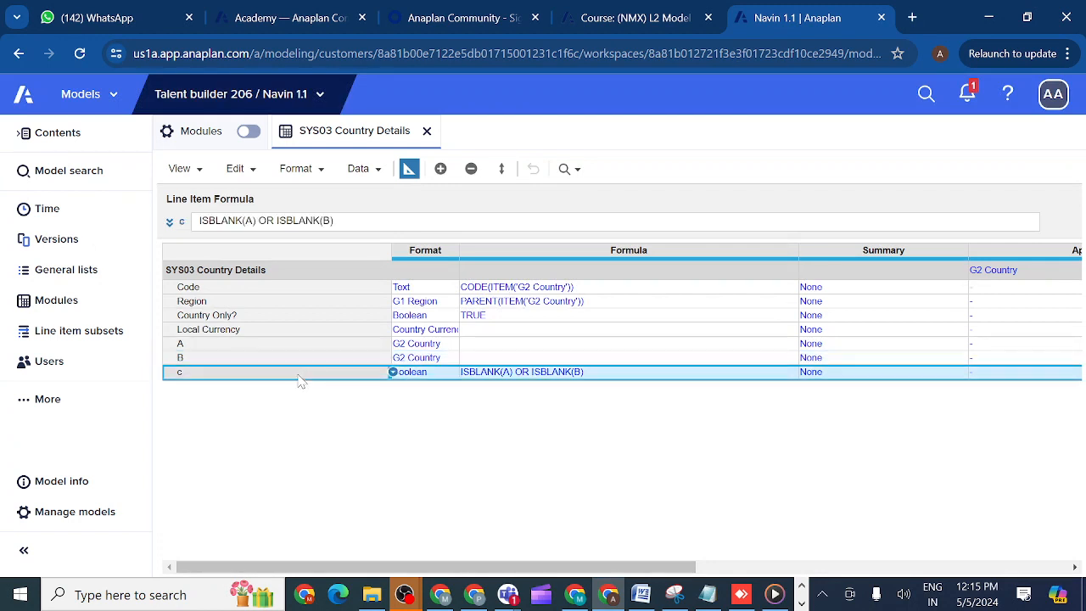
pyautogui.click(170, 222)
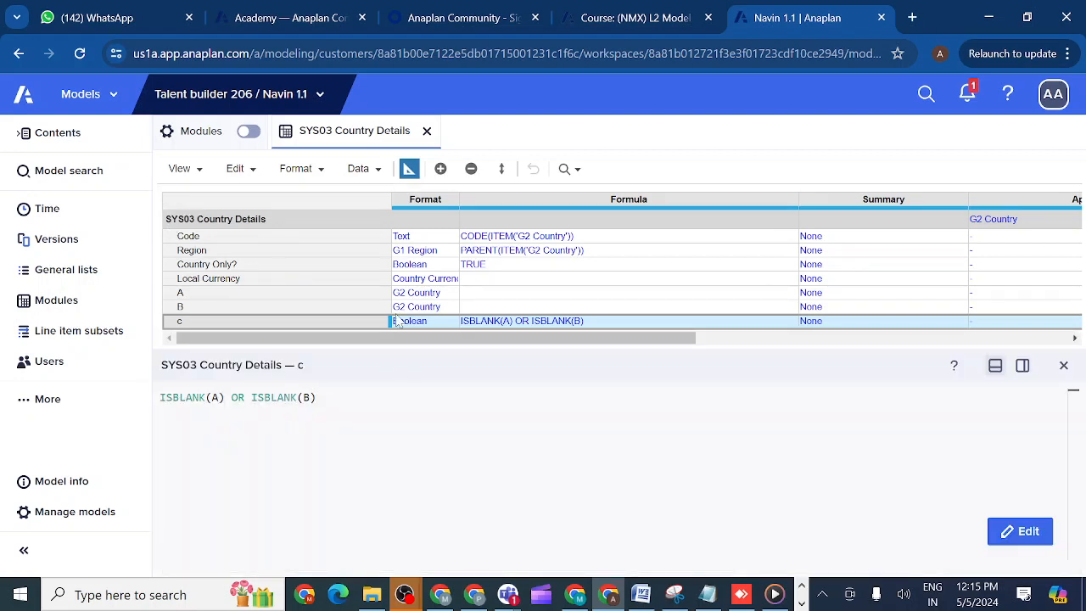
pyautogui.click(1063, 367)
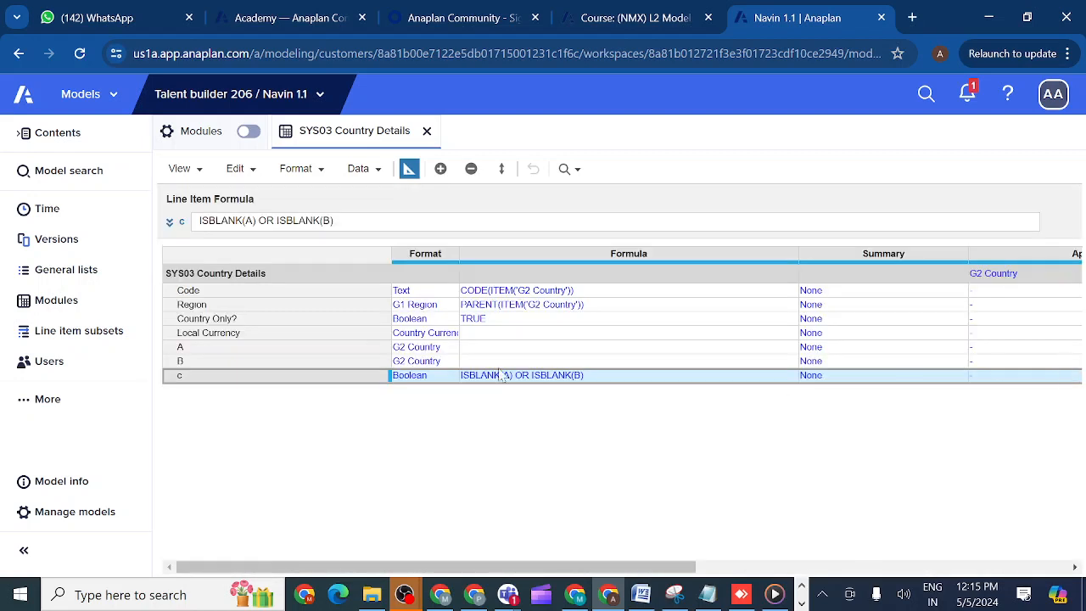
# - Examine the Referenced By entries for line item B and its neighbours in the SYS03 Country Details blueprint
pyautogui.click(327, 363)
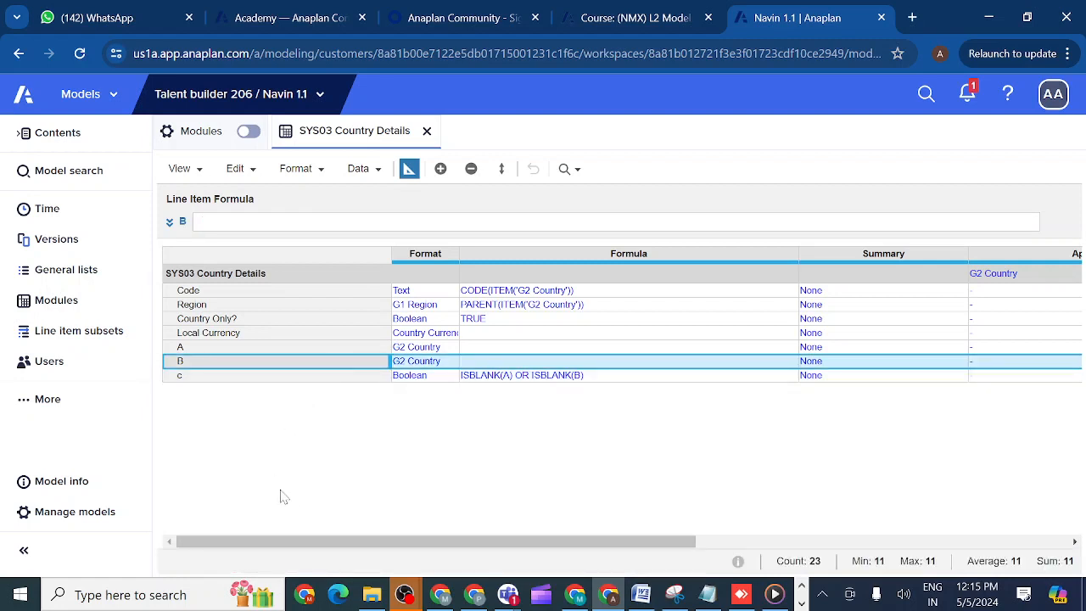
pyautogui.moveTo(280, 543); pyautogui.dragTo(683, 526)
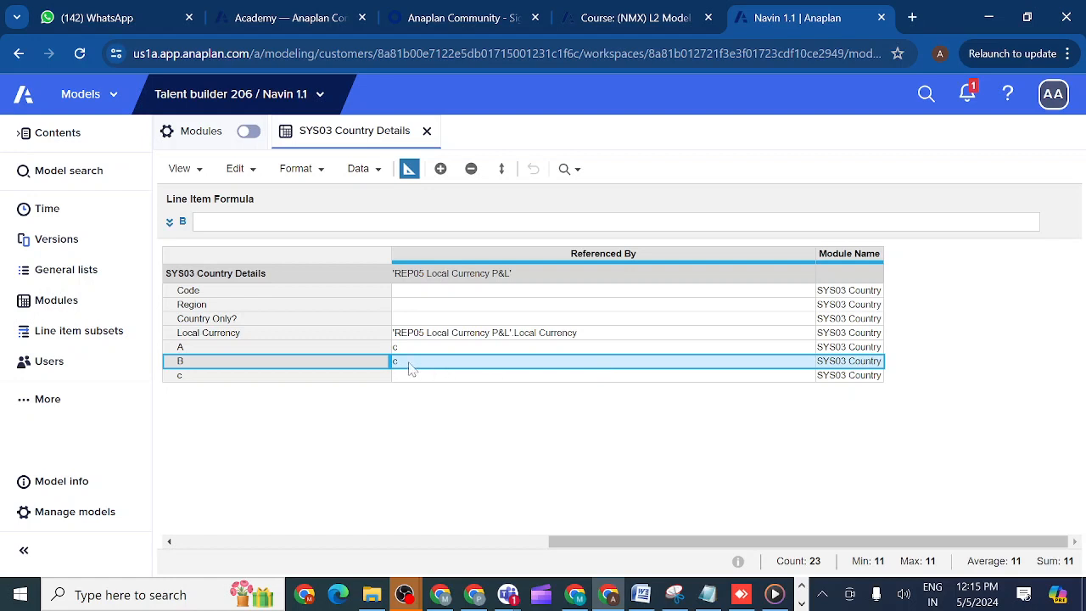
pyautogui.click(425, 318)
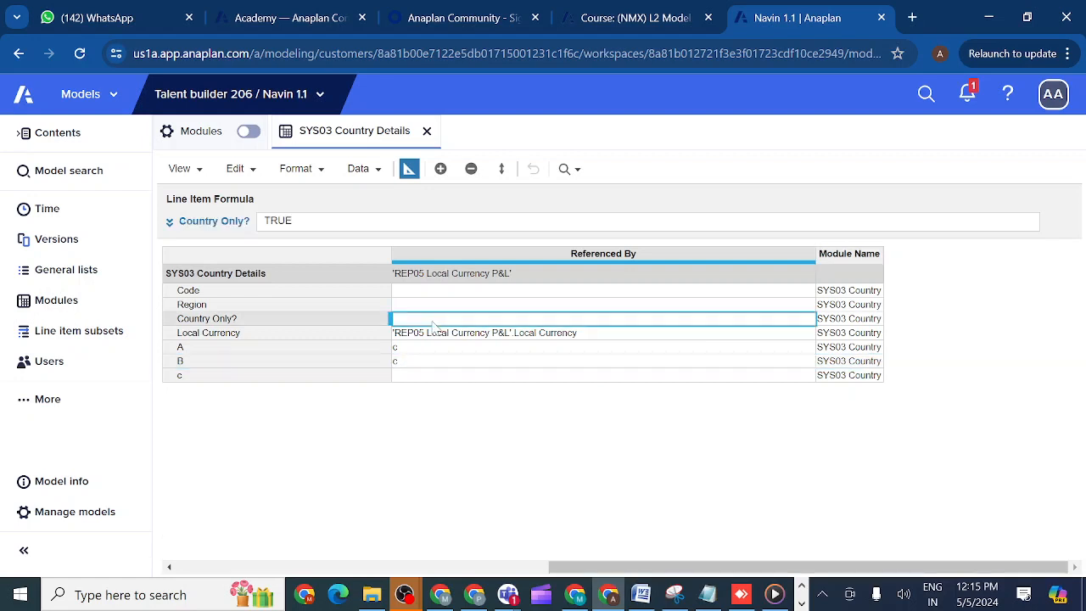
pyautogui.click(422, 306)
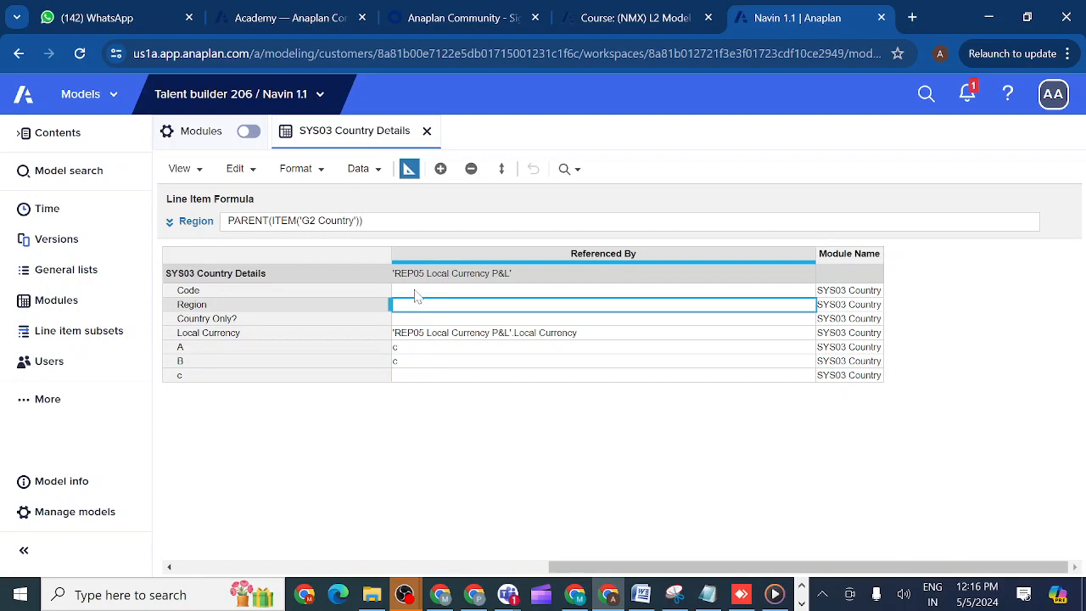
pyautogui.click(414, 363)
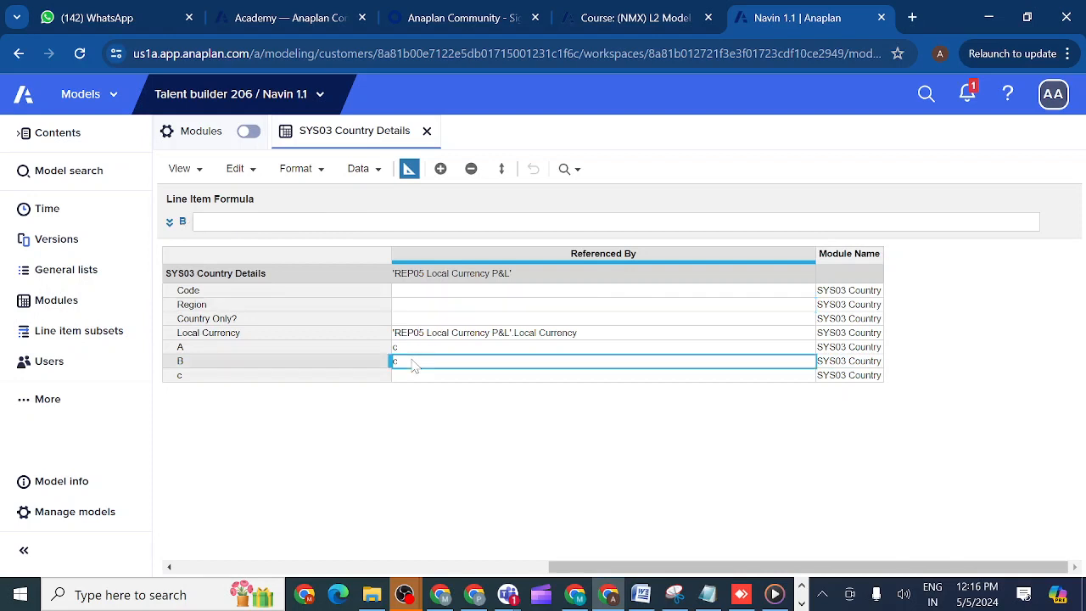
pyautogui.click(553, 566)
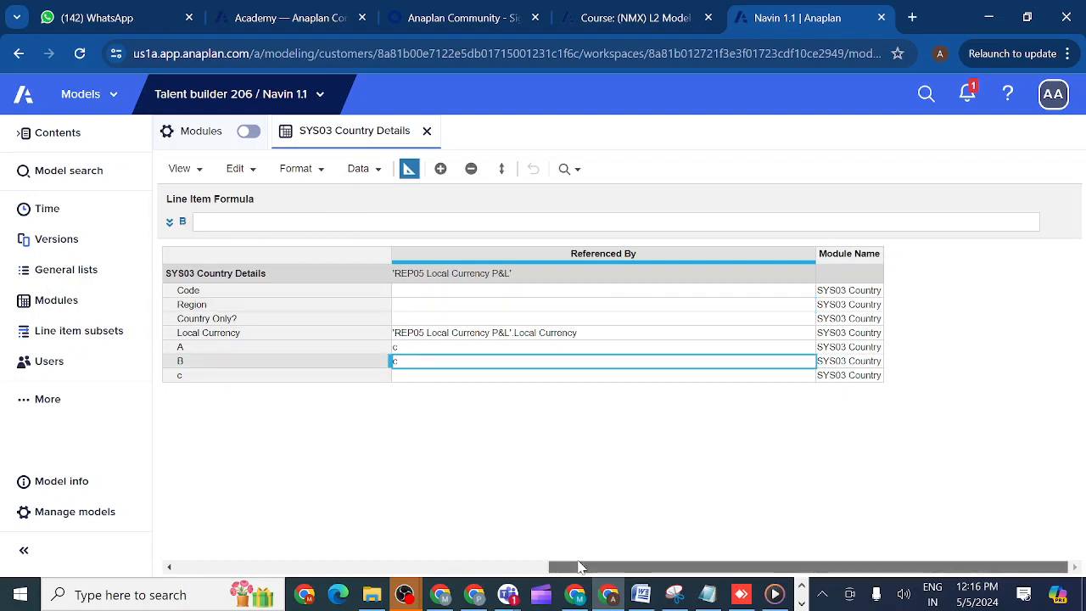
pyautogui.moveTo(560, 568); pyautogui.dragTo(138, 534)
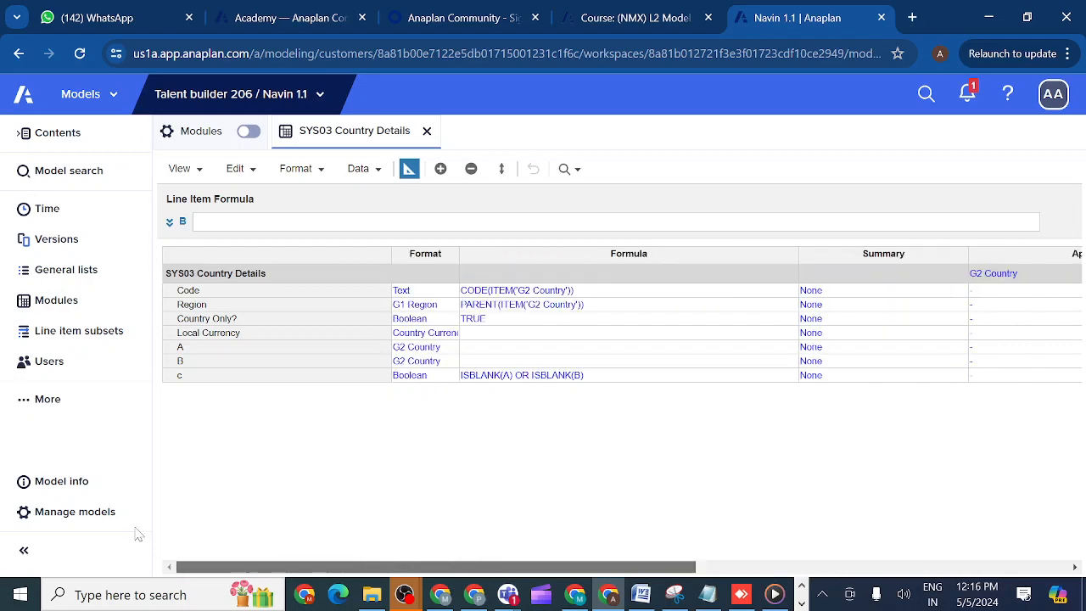
# - Change the formula of line item c to ISBLANK(A) by removing the condition on B
pyautogui.click(183, 378)
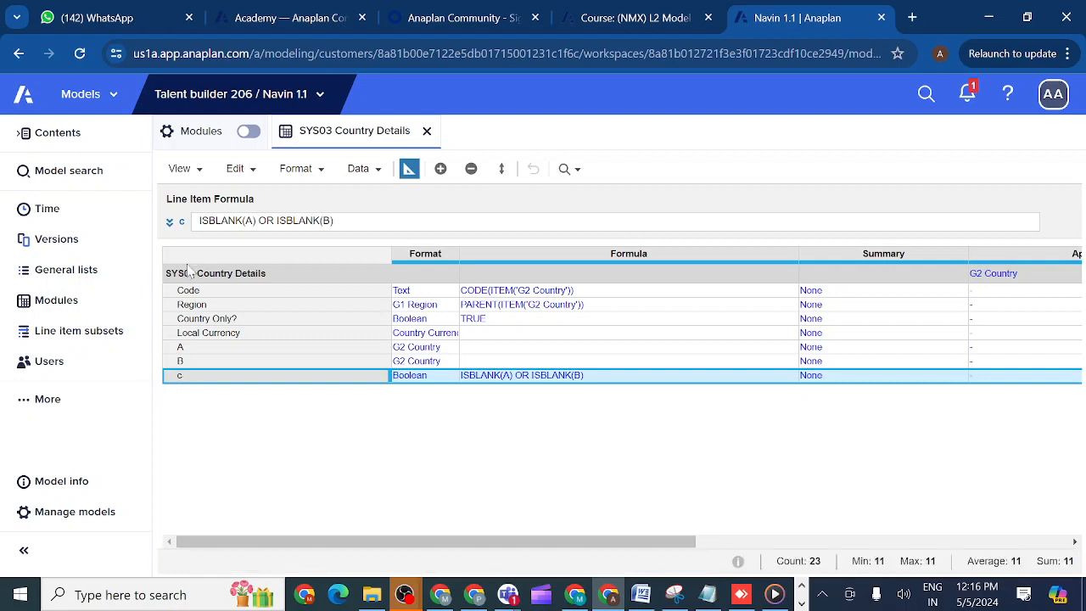
pyautogui.click(171, 226)
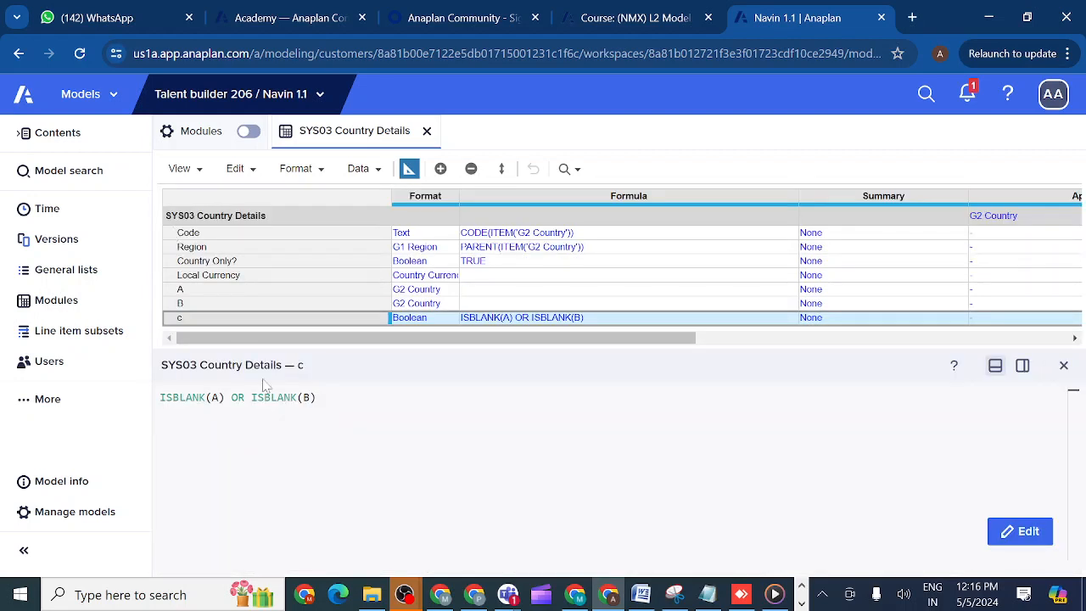
pyautogui.click(316, 398)
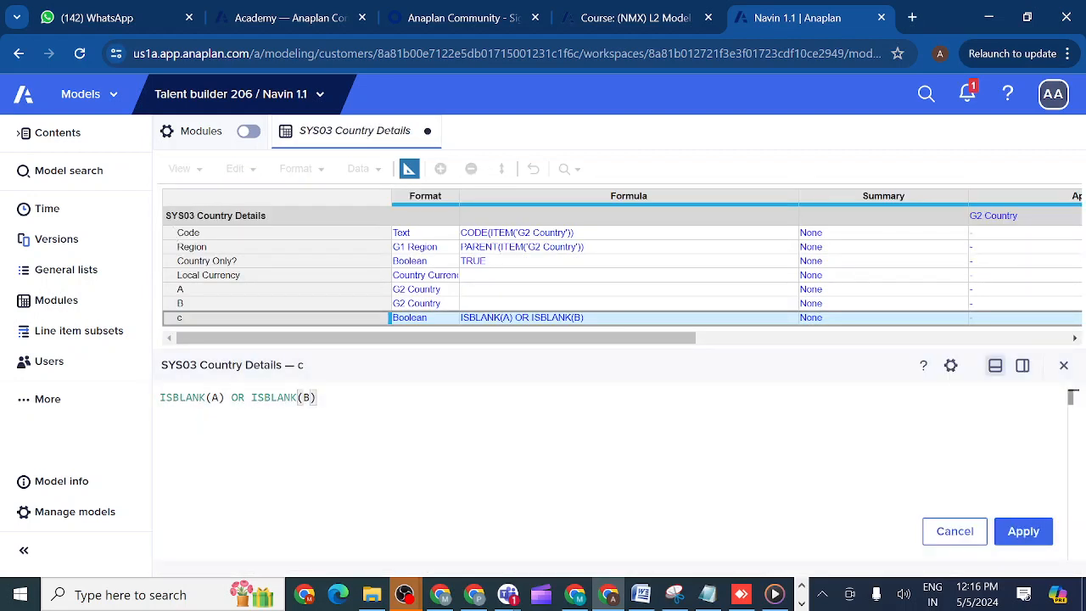
pyautogui.press('BackSpace')
pyautogui.press('BackSpace')
pyautogui.press('BackSpace')
pyautogui.press('BackSpace')
pyautogui.press('BackSpace')
pyautogui.press('BackSpace')
pyautogui.press('BackSpace')
pyautogui.press('BackSpace')
pyautogui.press('BackSpace')
pyautogui.press('BackSpace')
pyautogui.press('BackSpace')
pyautogui.press('BackSpace')
pyautogui.press('BackSpace')
pyautogui.press('BackSpace')
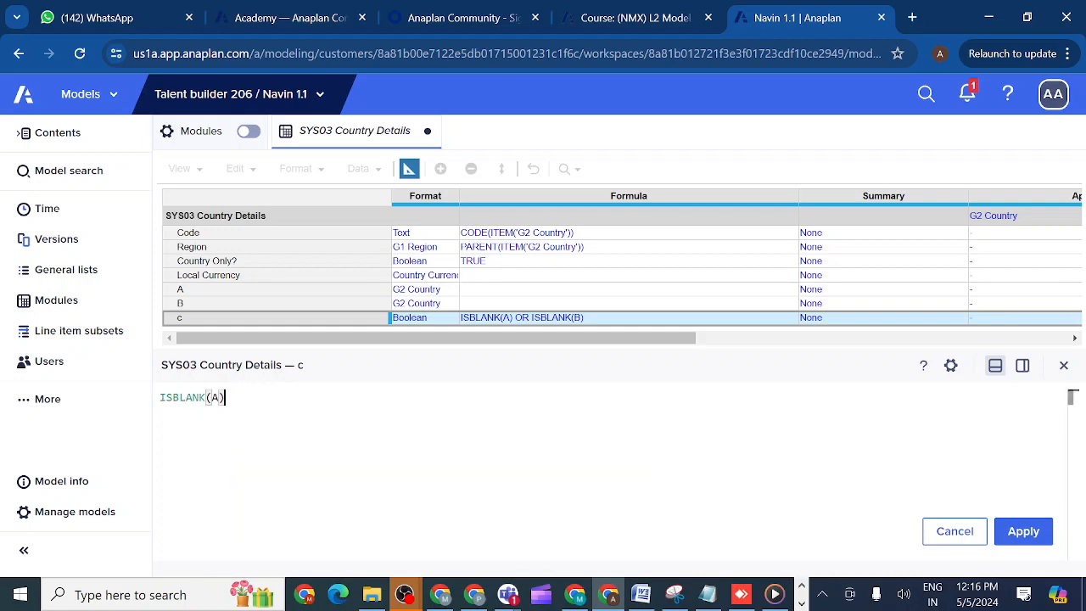
pyautogui.click(1021, 531)
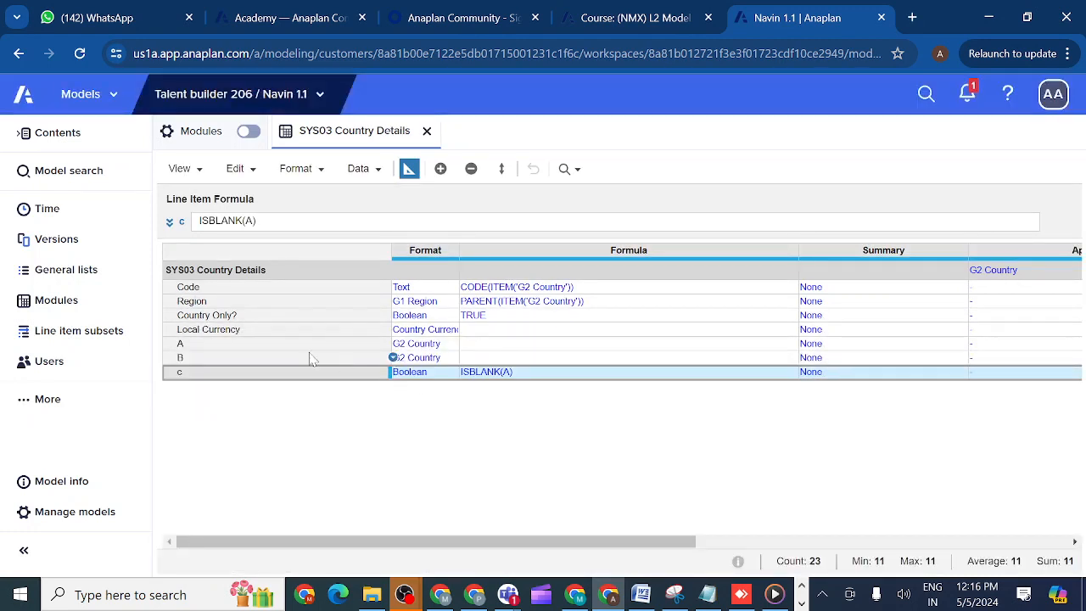
# - Delete line item B from SYS03 Country Details and return the module to its regular grid view
pyautogui.click(310, 359)
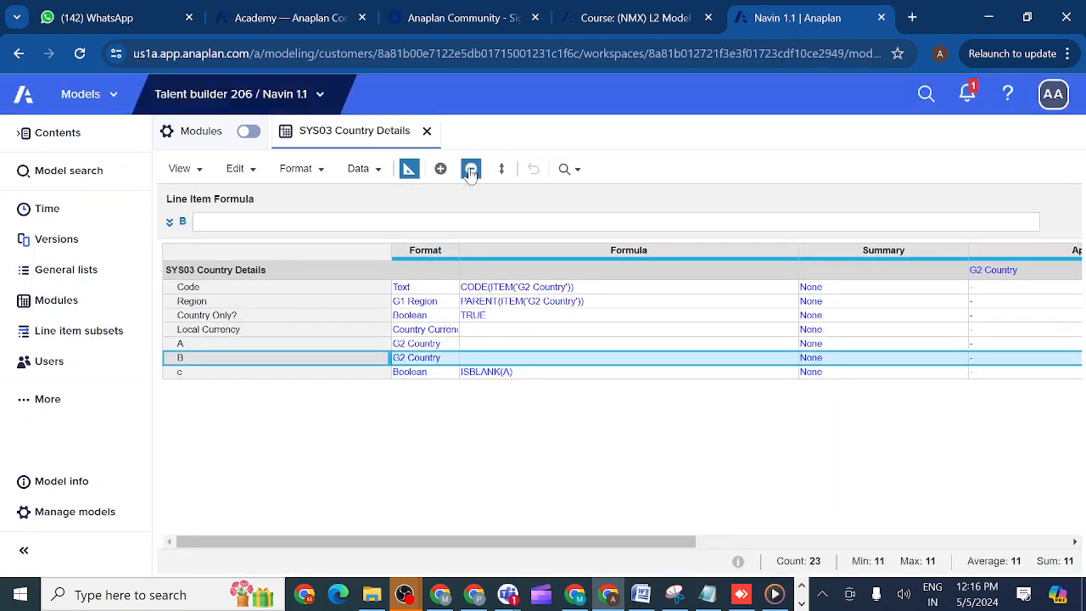
pyautogui.click(471, 169)
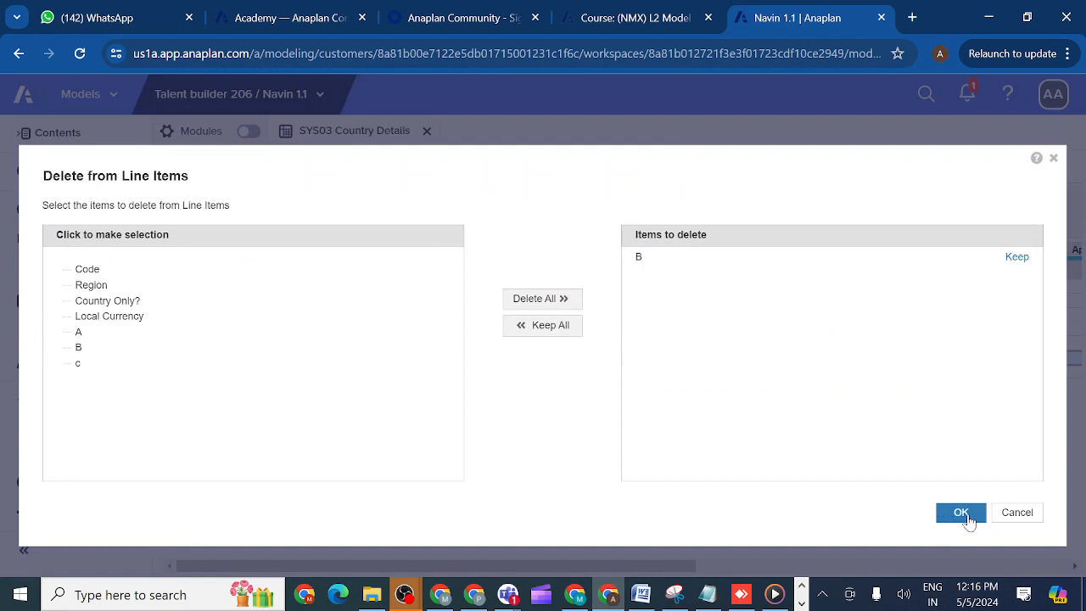
pyautogui.click(962, 512)
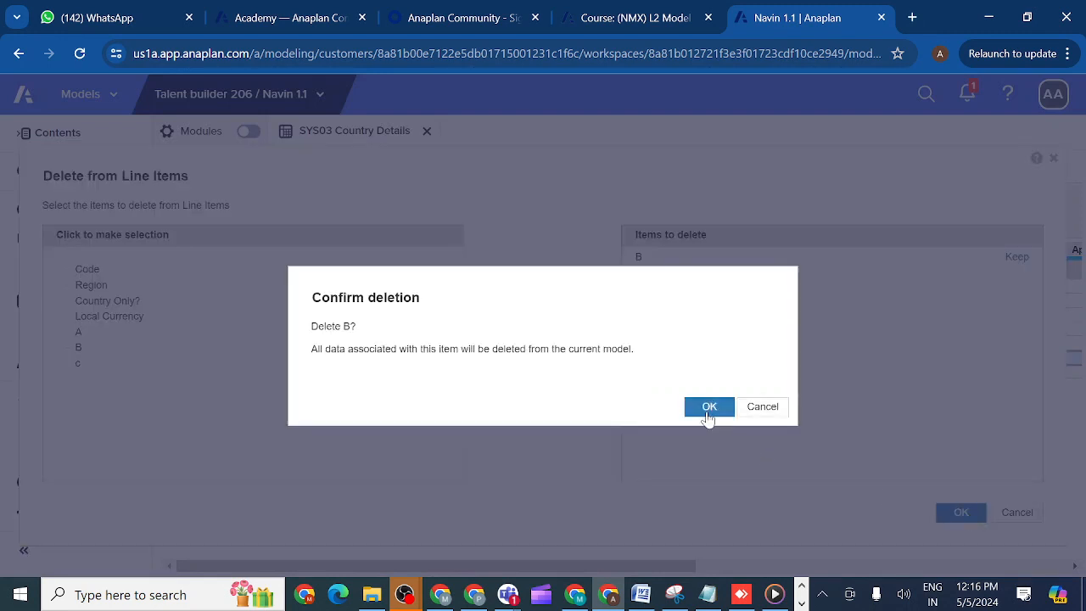
pyautogui.click(709, 408)
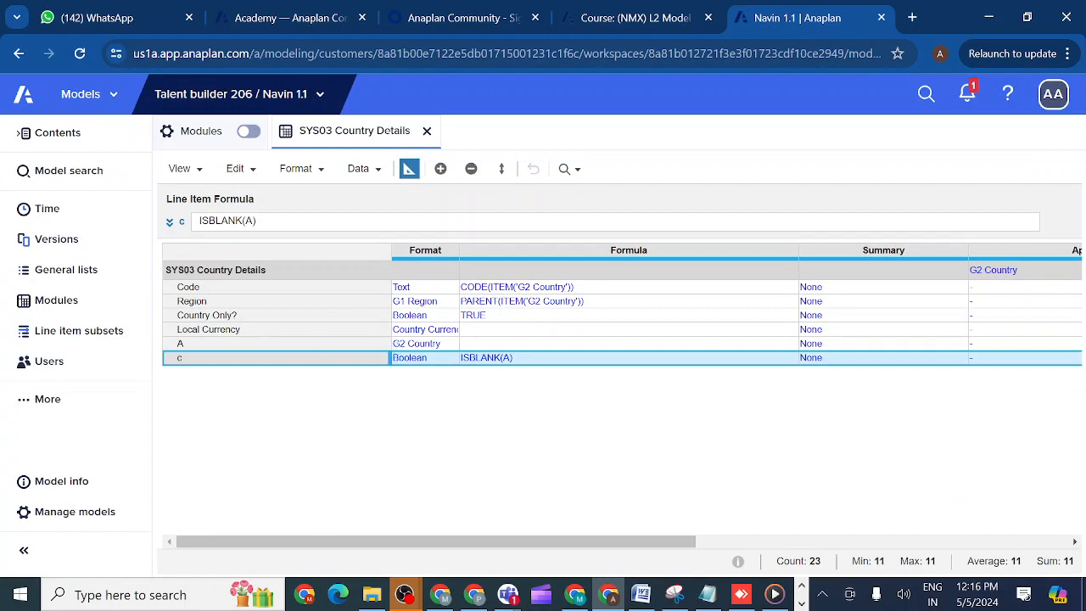
pyautogui.click(408, 170)
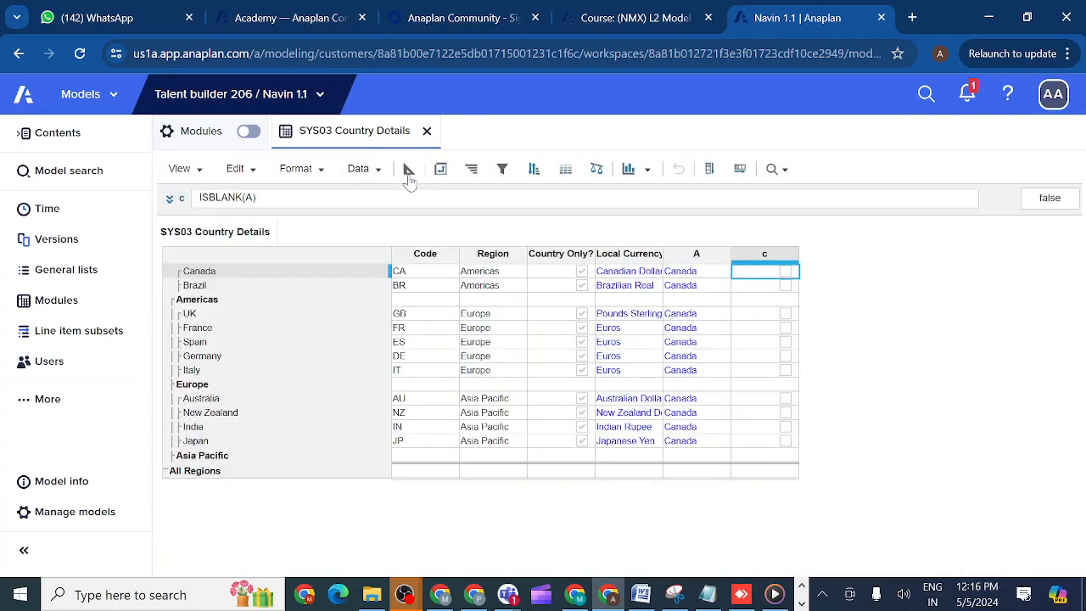
# - Set line item A in the Brazil row to Brazil
pyautogui.click(717, 288)
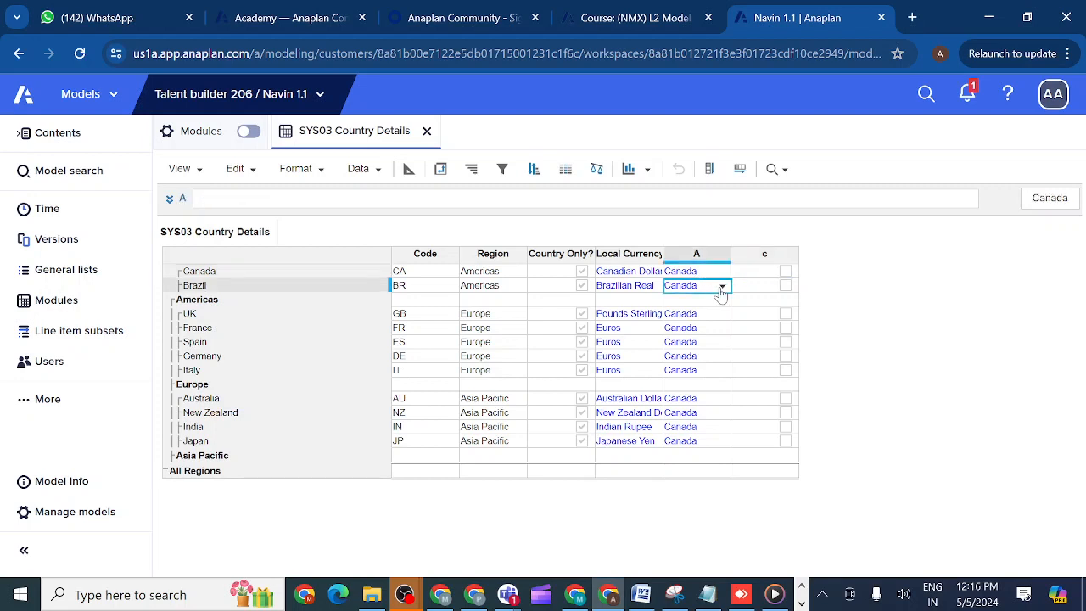
pyautogui.click(721, 290)
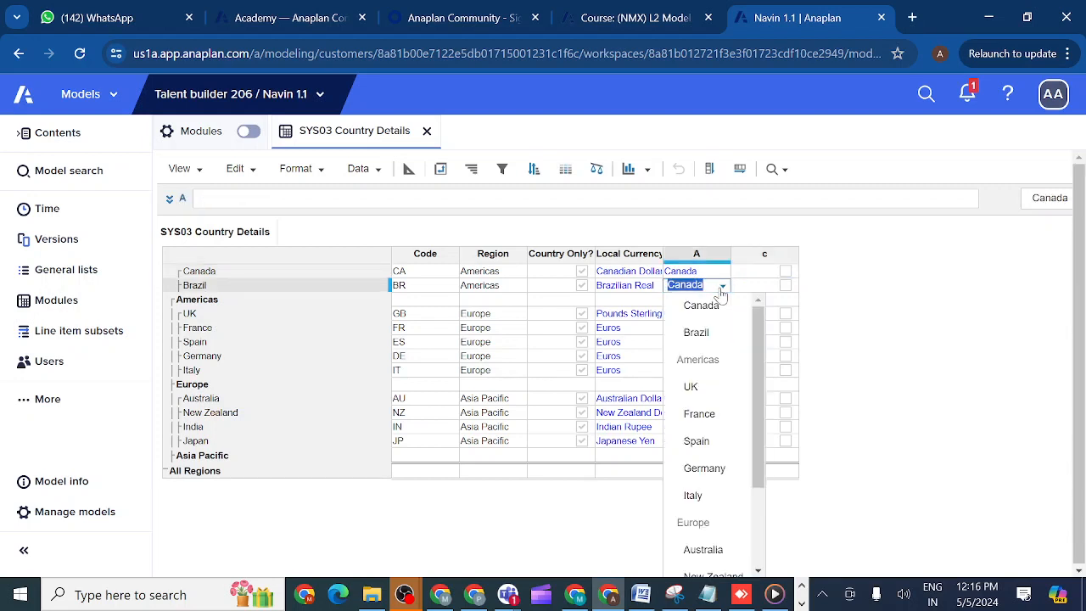
pyautogui.click(713, 334)
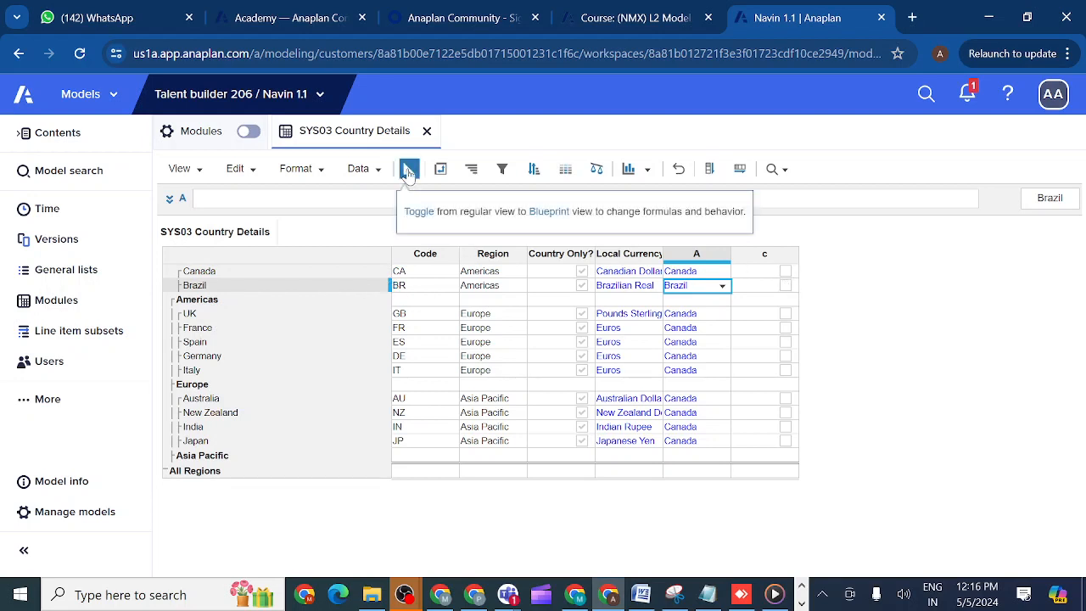
# - Check line item c in the blueprint view and return to the regular grid view
pyautogui.click(764, 254)
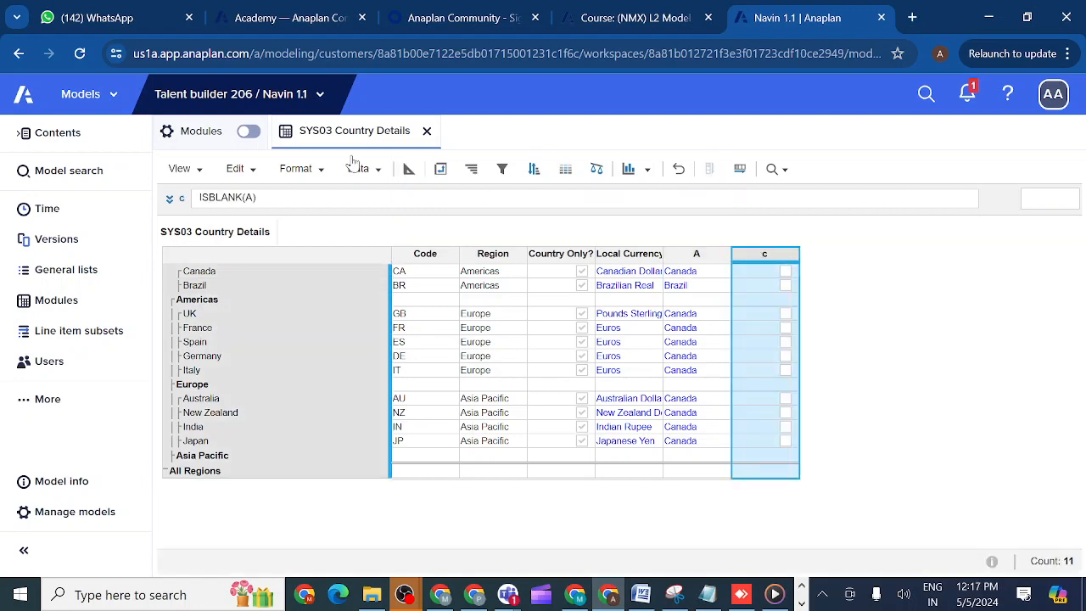
pyautogui.click(410, 171)
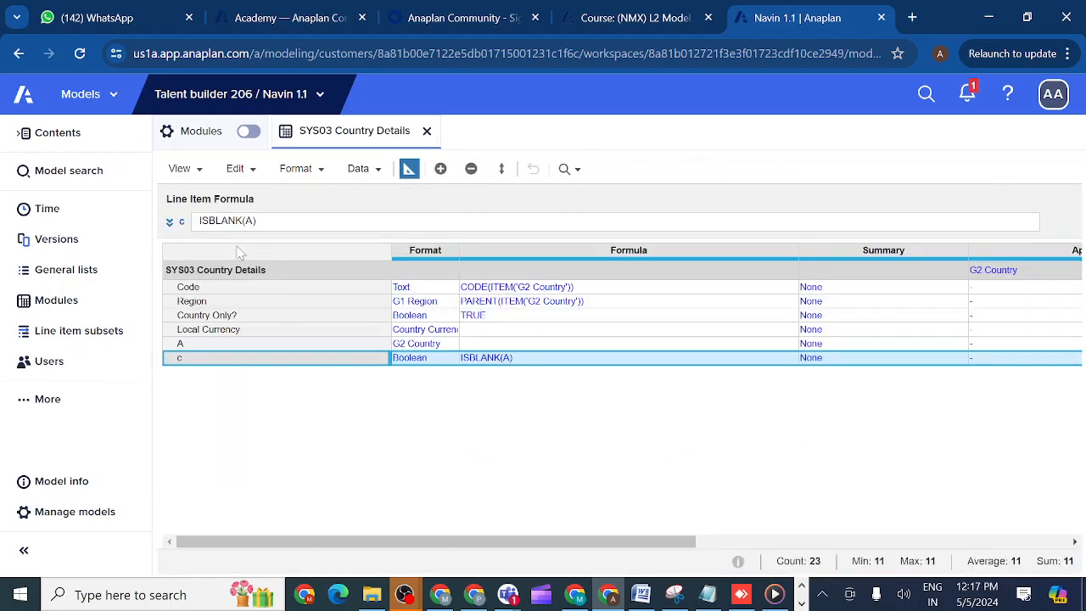
pyautogui.click(409, 171)
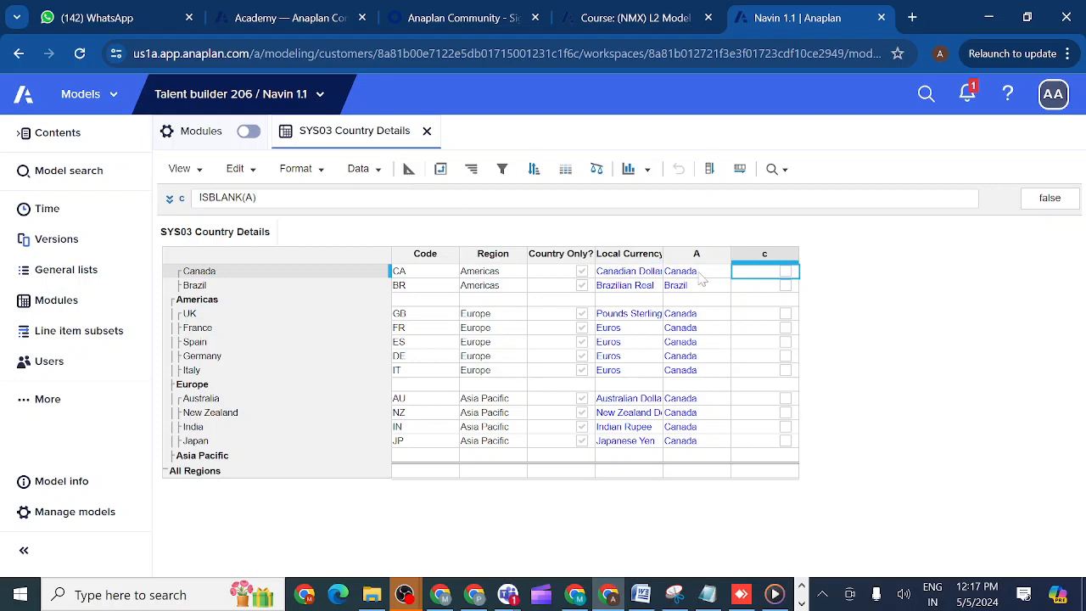
# - Clear the values of line item A in the Canada and Brazil rows
pyautogui.doubleClick(698, 273)
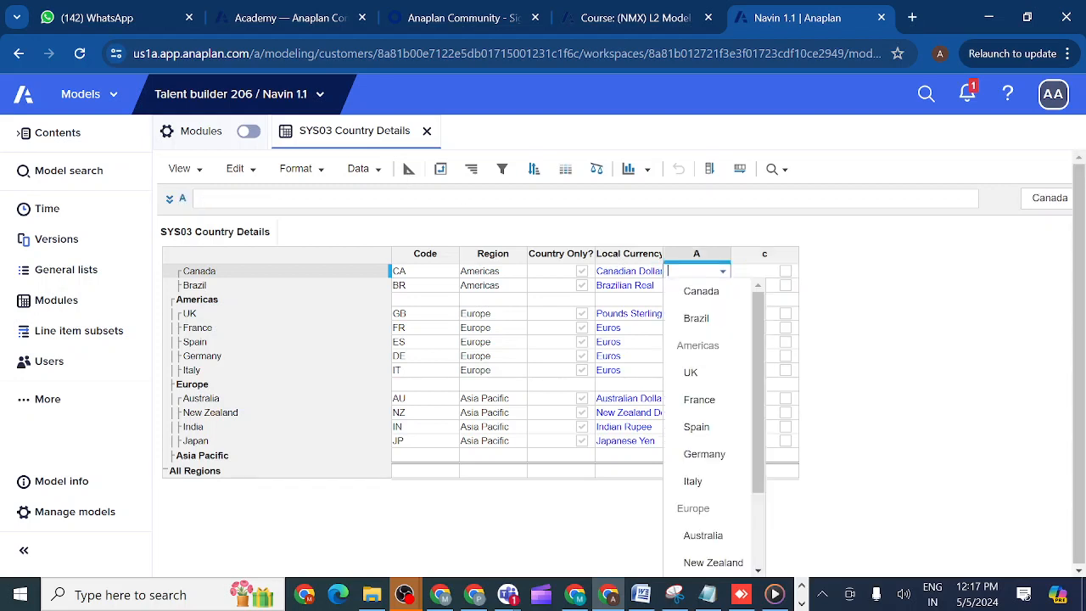
pyautogui.click(917, 280)
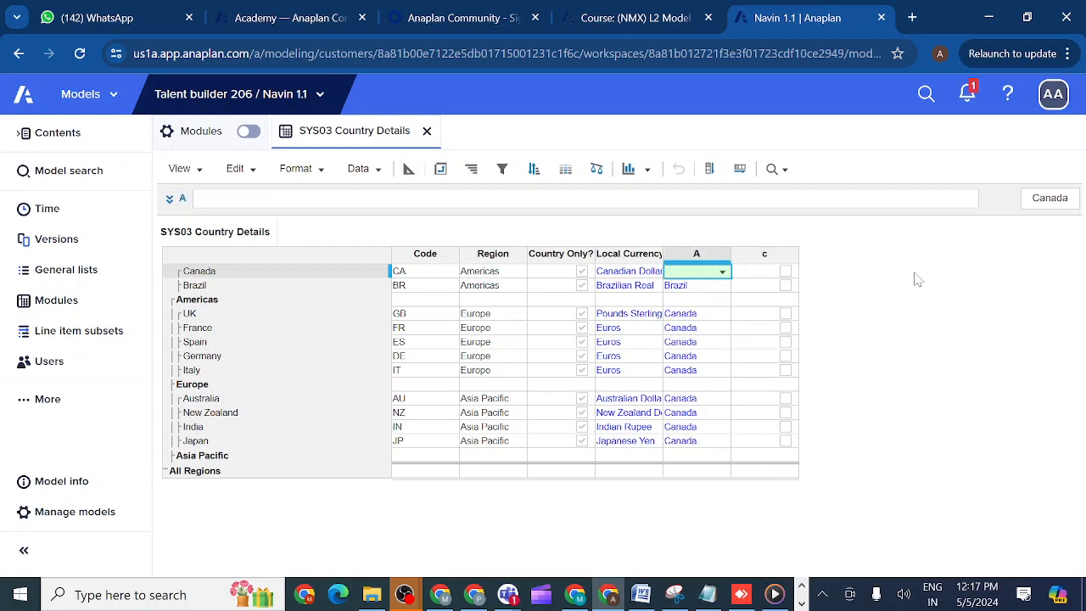
pyautogui.doubleClick(709, 289)
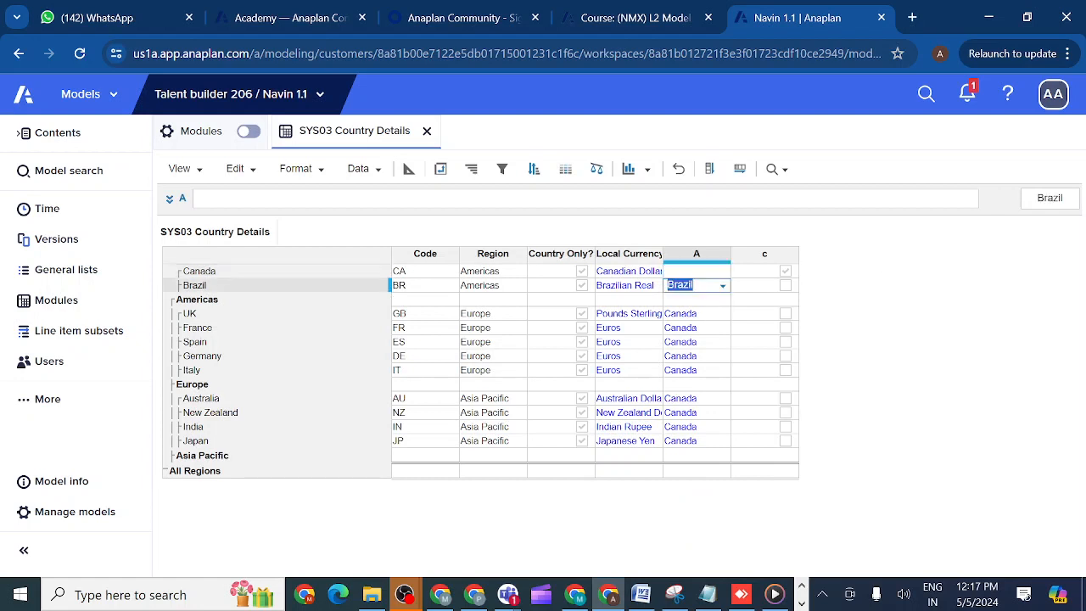
pyautogui.press('BackSpace')
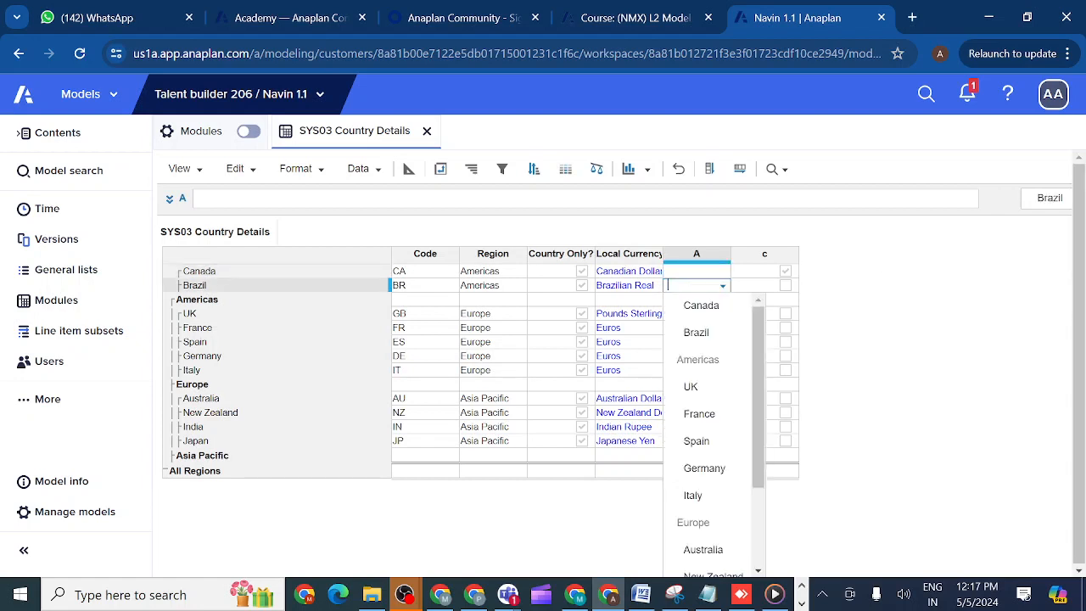
pyautogui.click(909, 296)
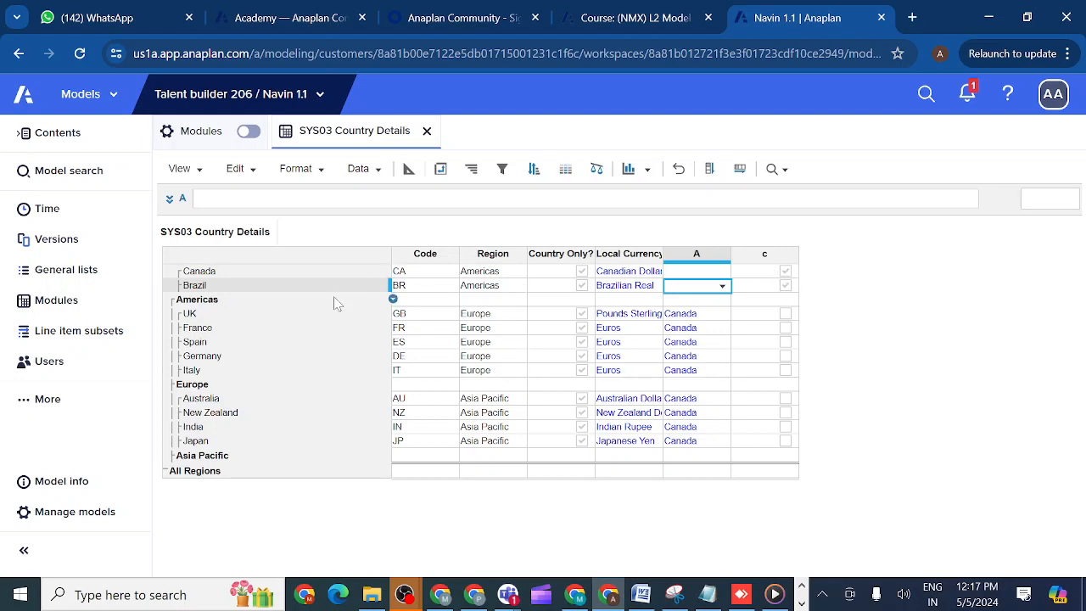
# - Clear the values of line item A in the UK and France rows
pyautogui.click(201, 315)
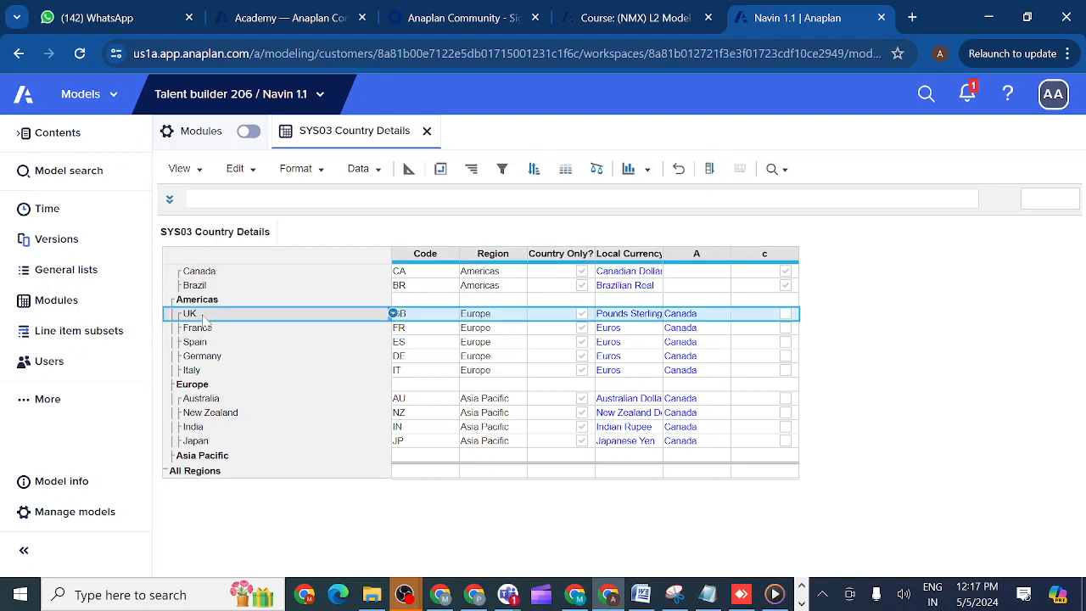
pyautogui.click(715, 317)
pyautogui.press('BackSpace')
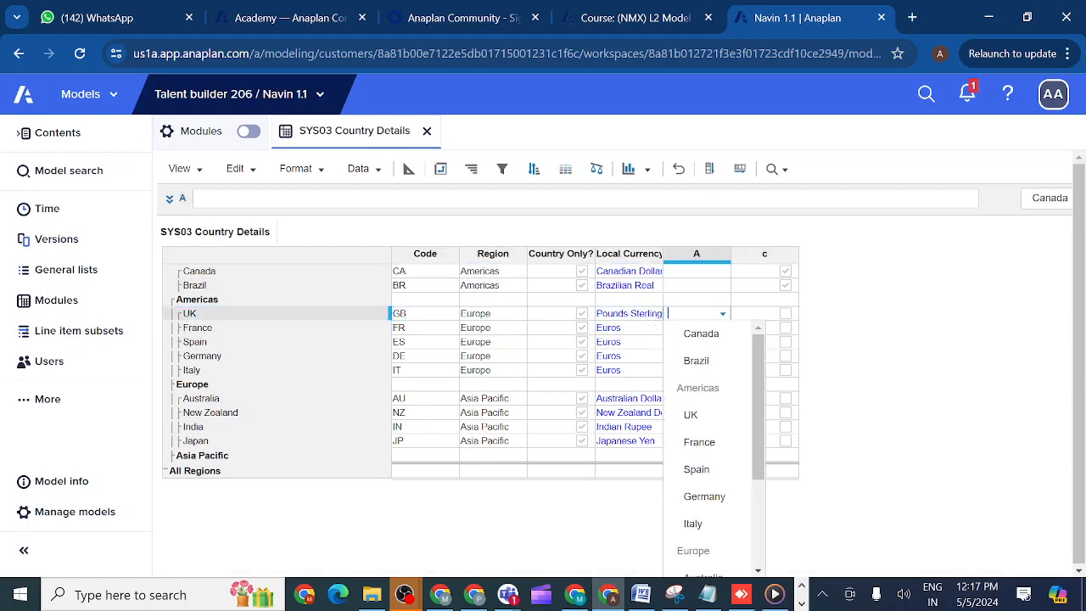
pyautogui.click(895, 322)
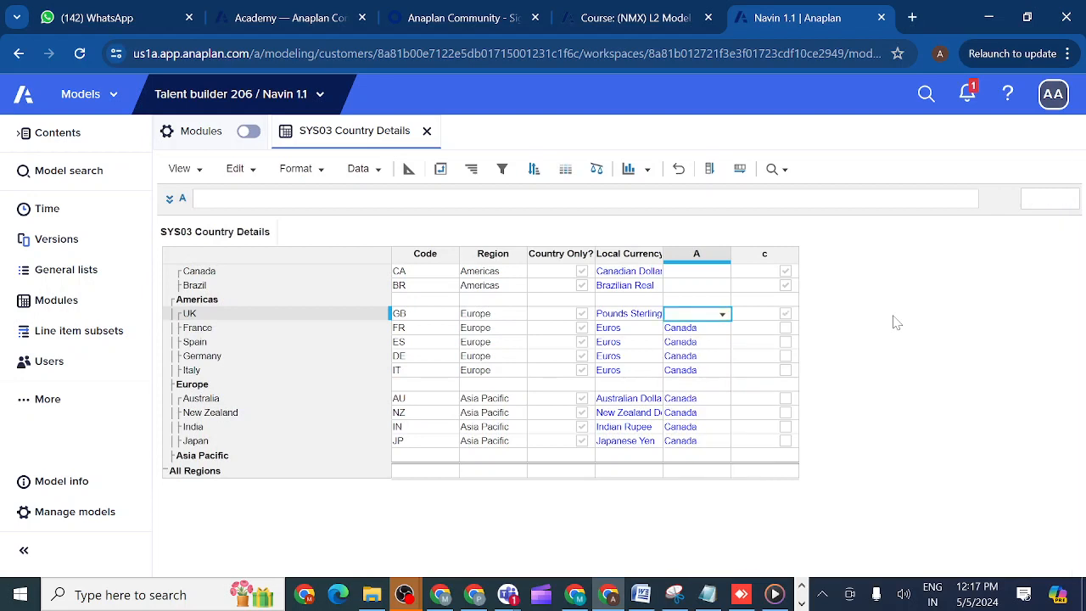
pyautogui.click(707, 333)
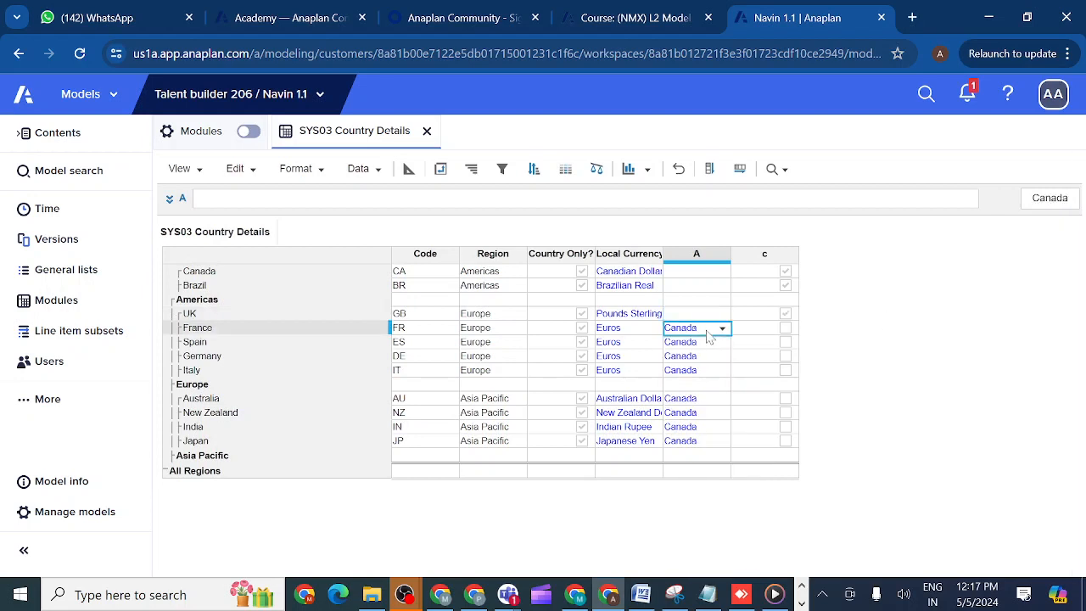
pyautogui.press('BackSpace')
pyautogui.click(940, 305)
pyautogui.click(229, 276)
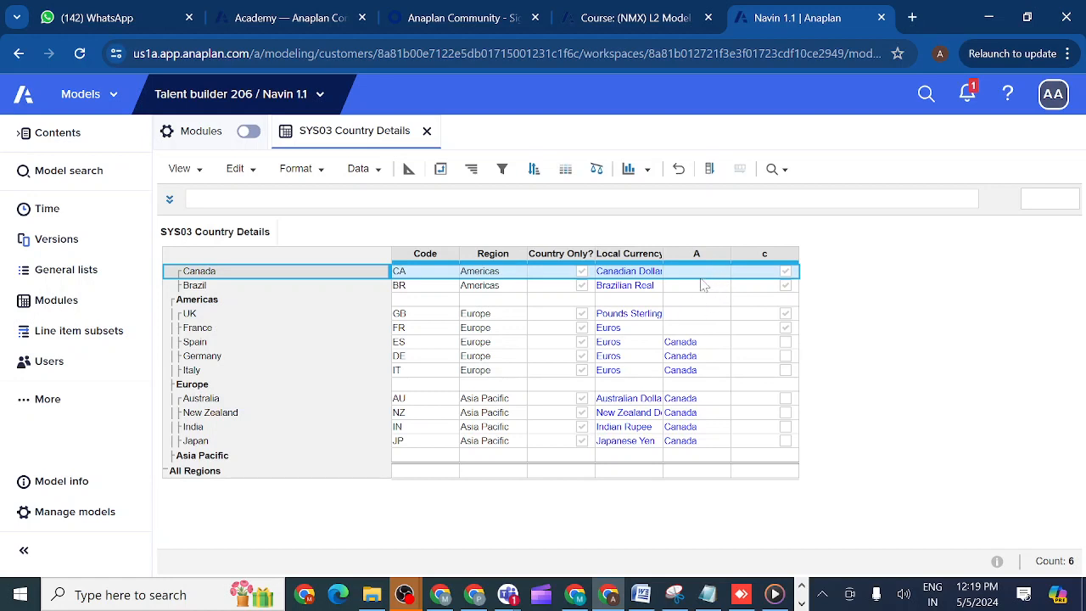
pyautogui.click(698, 286)
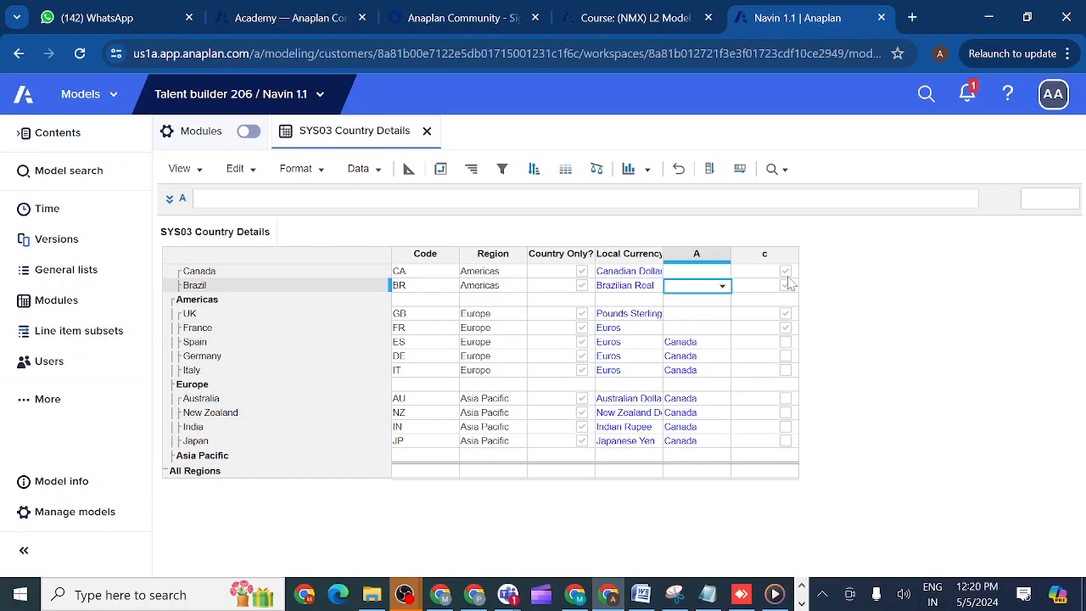
# - Switch to the L2 Model Building course in the Learning Center and launch the Sprint 1 content manually
pyautogui.click(641, 25)
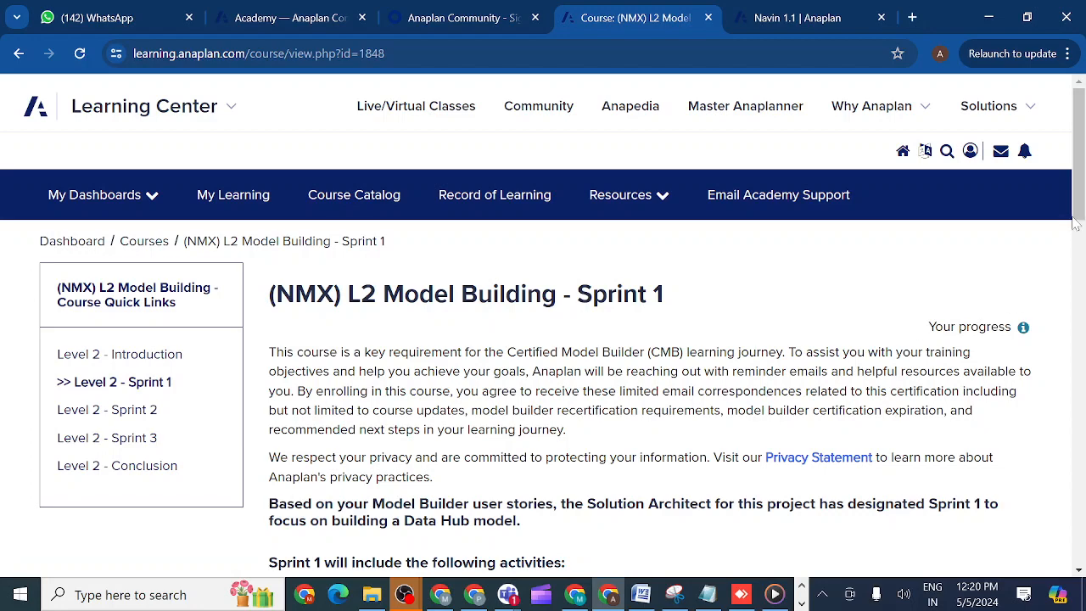
pyautogui.moveTo(1076, 219); pyautogui.dragTo(1061, 348)
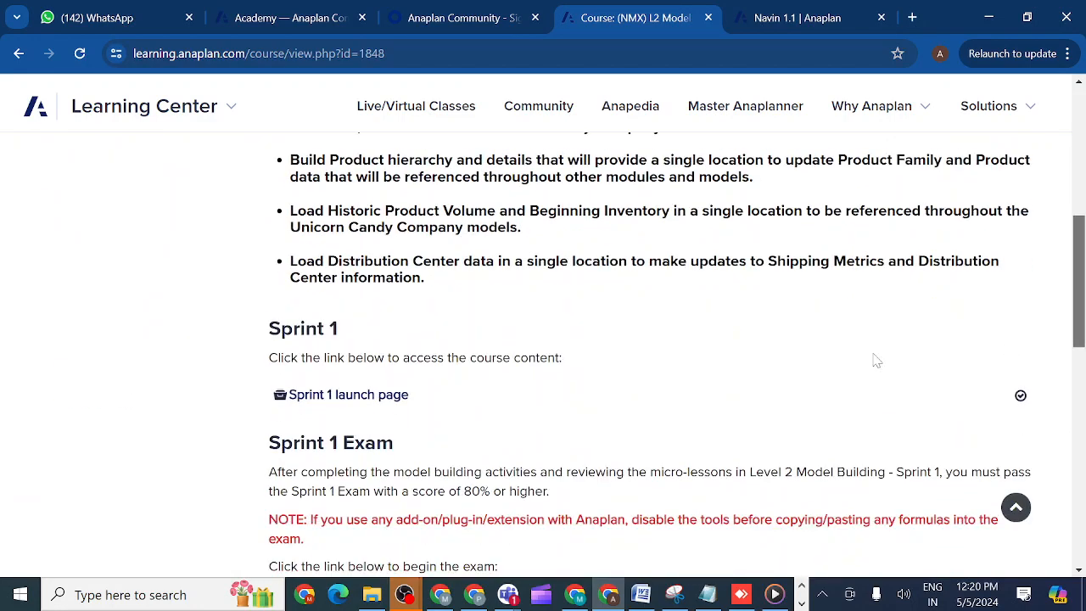
pyautogui.click(281, 397)
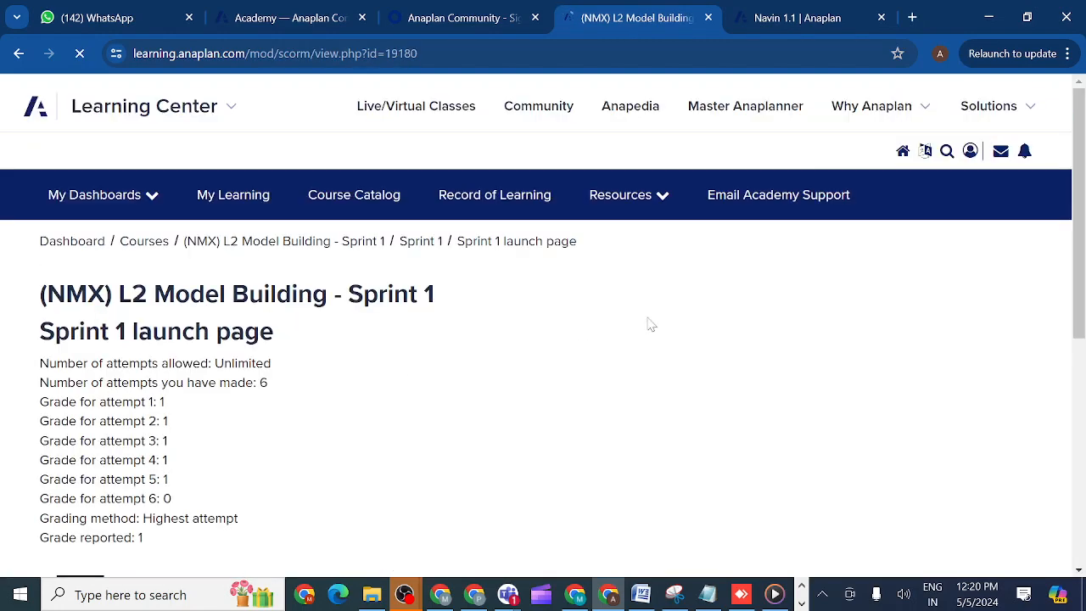
pyautogui.scroll(-3, 1076, 287)
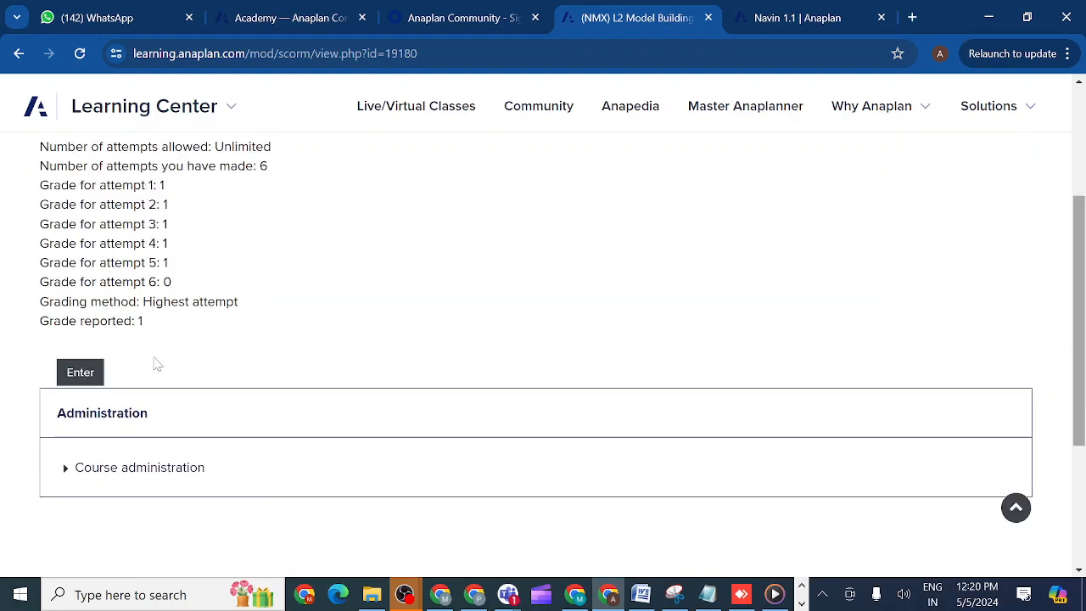
pyautogui.click(81, 374)
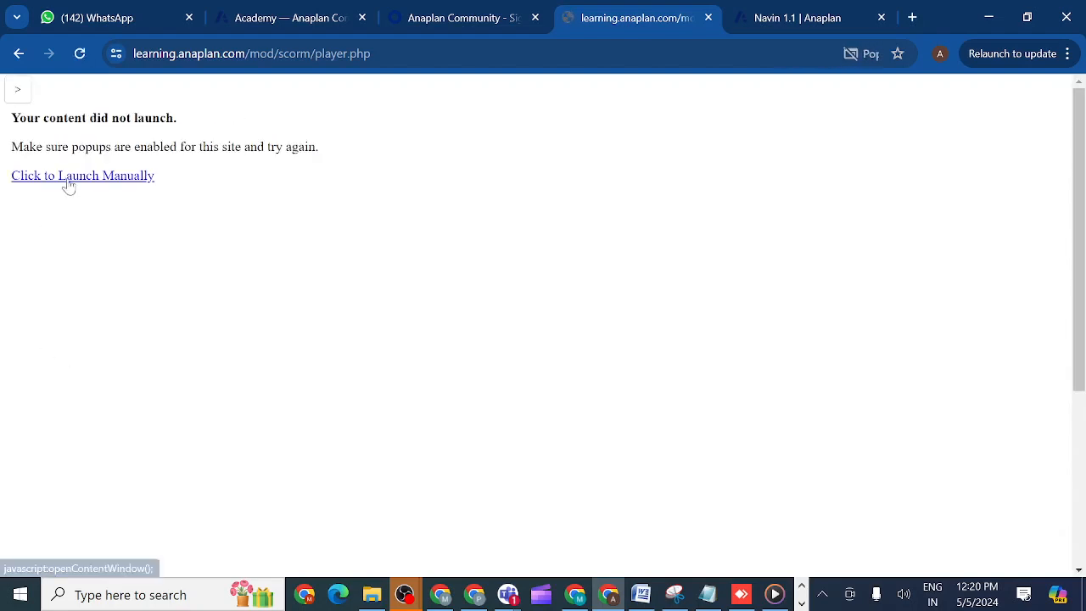
pyautogui.click(68, 180)
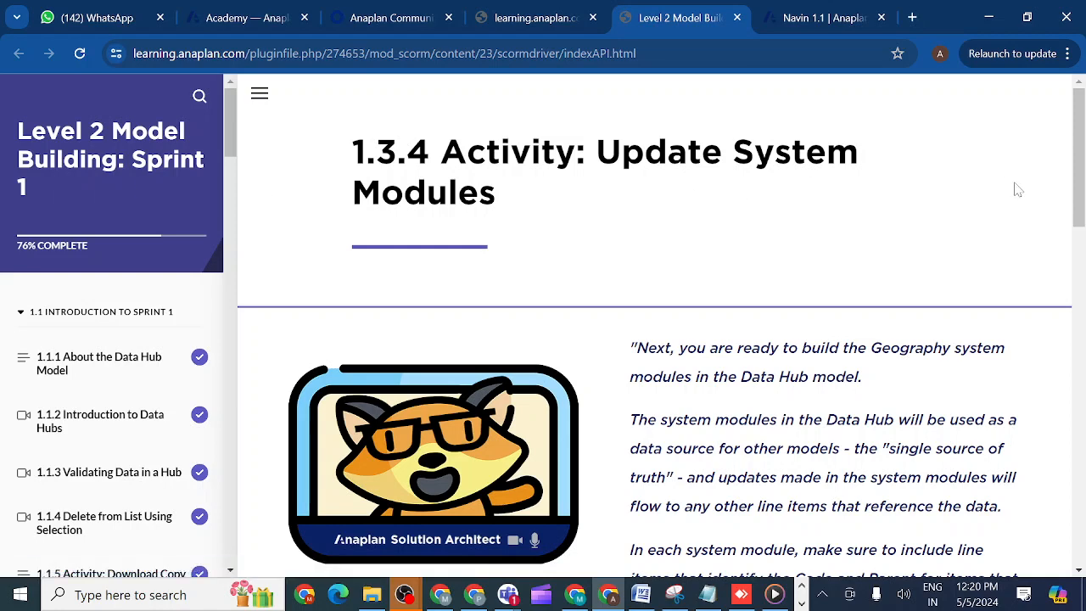
# - Open lesson 1.1.3 Validating Data in a Hub, restart its video from the beginning and pause it
pyautogui.moveTo(1075, 195); pyautogui.dragTo(1080, 228)
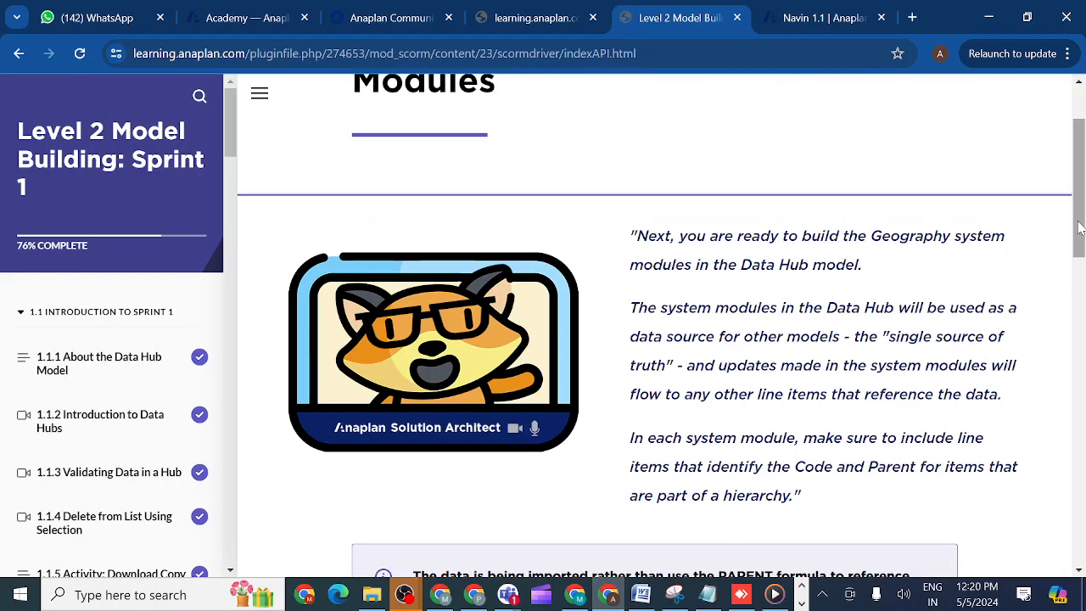
pyautogui.click(123, 477)
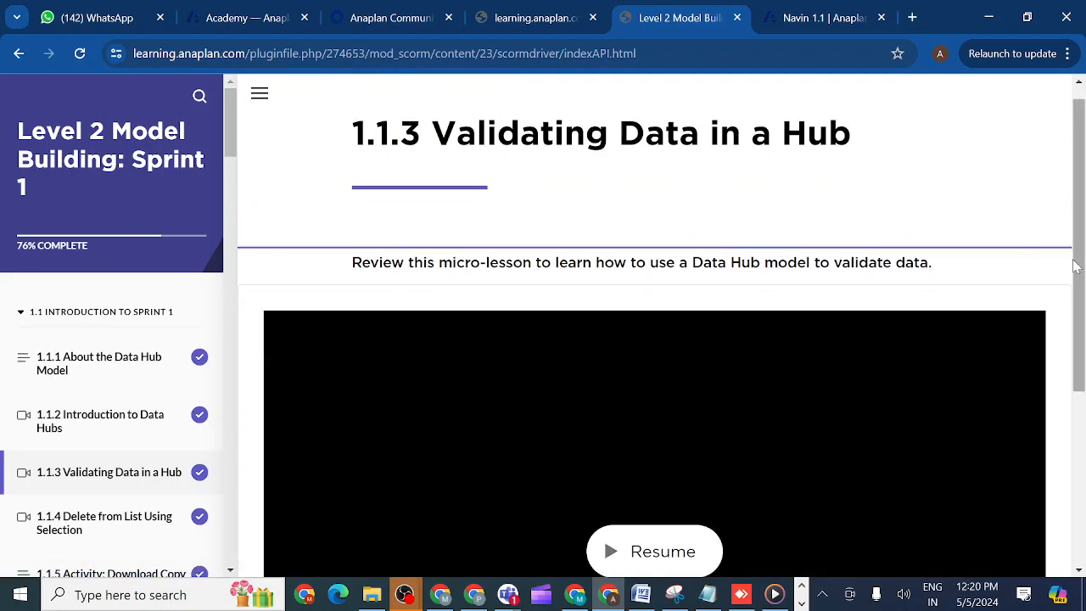
pyautogui.moveTo(1076, 268); pyautogui.dragTo(1084, 370)
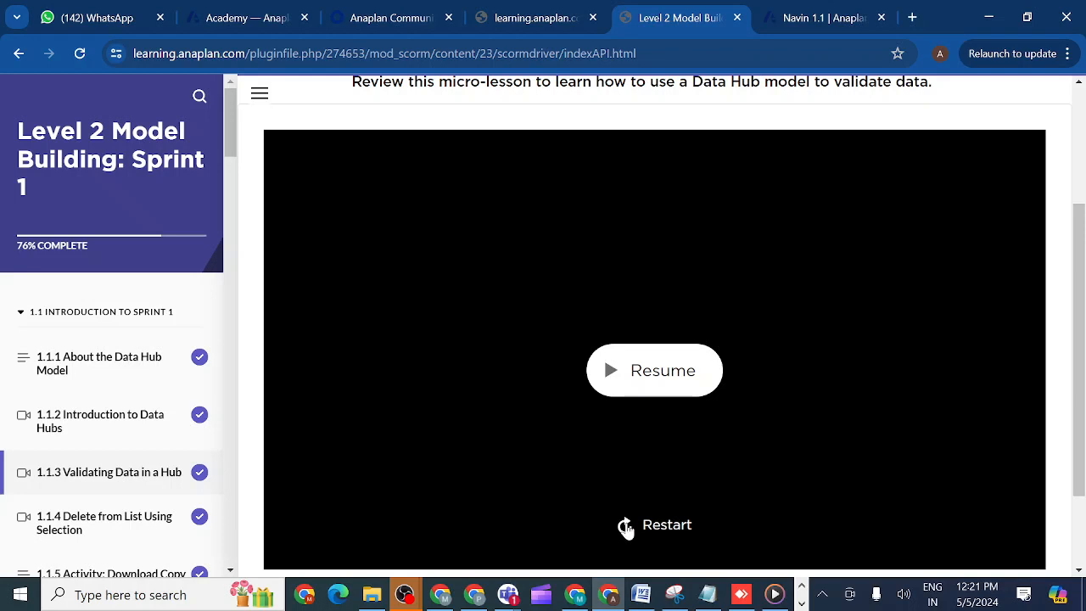
pyautogui.click(625, 526)
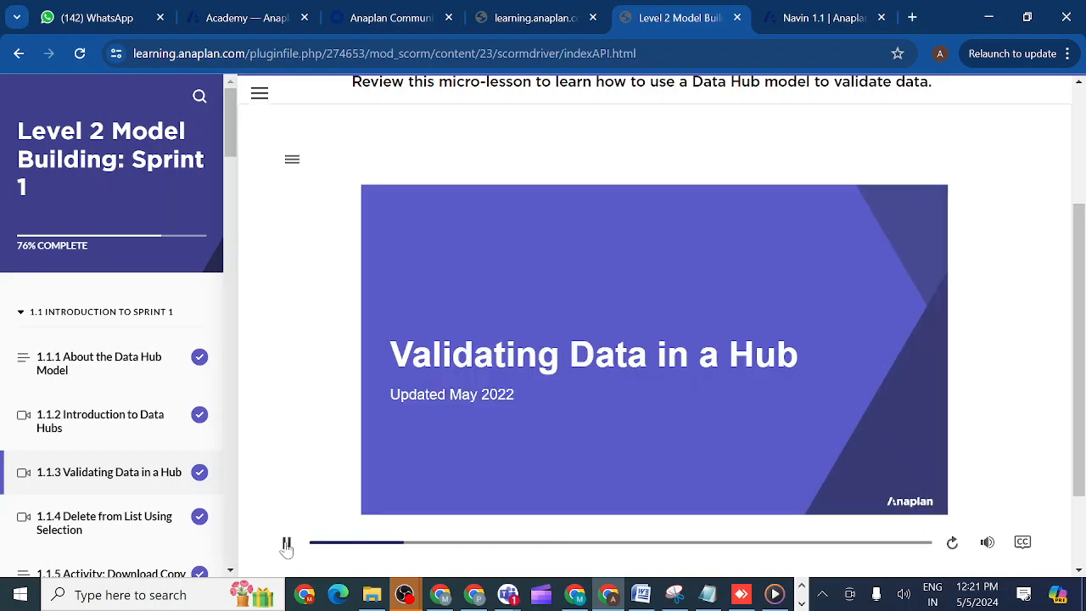
pyautogui.click(287, 544)
# - Return to the Navin 1.1 model and compare line items A and c in SYS03 Country Details
pyautogui.click(810, 17)
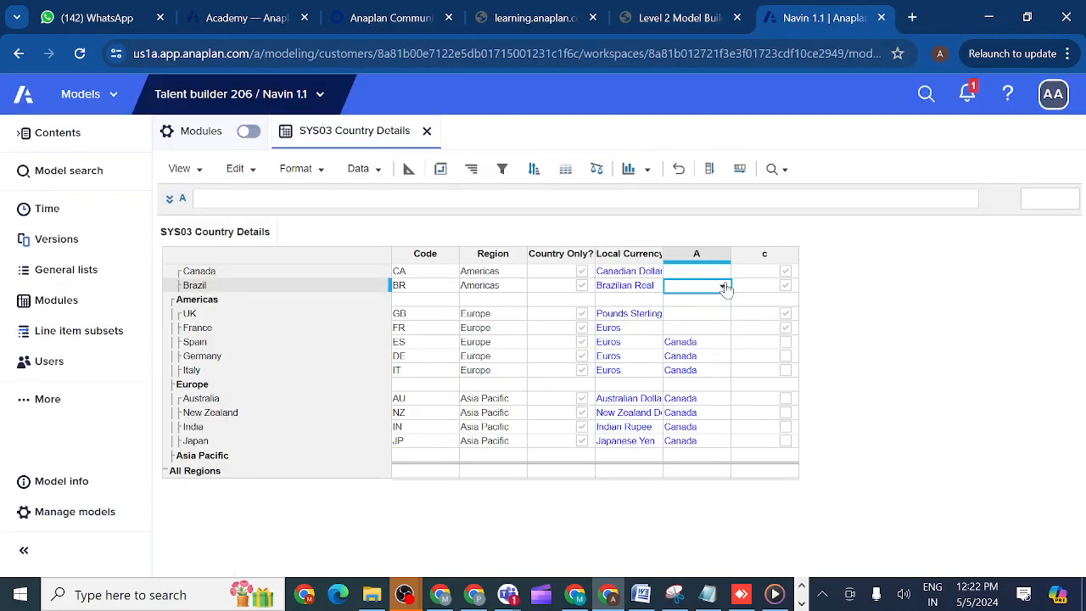
pyautogui.click(684, 256)
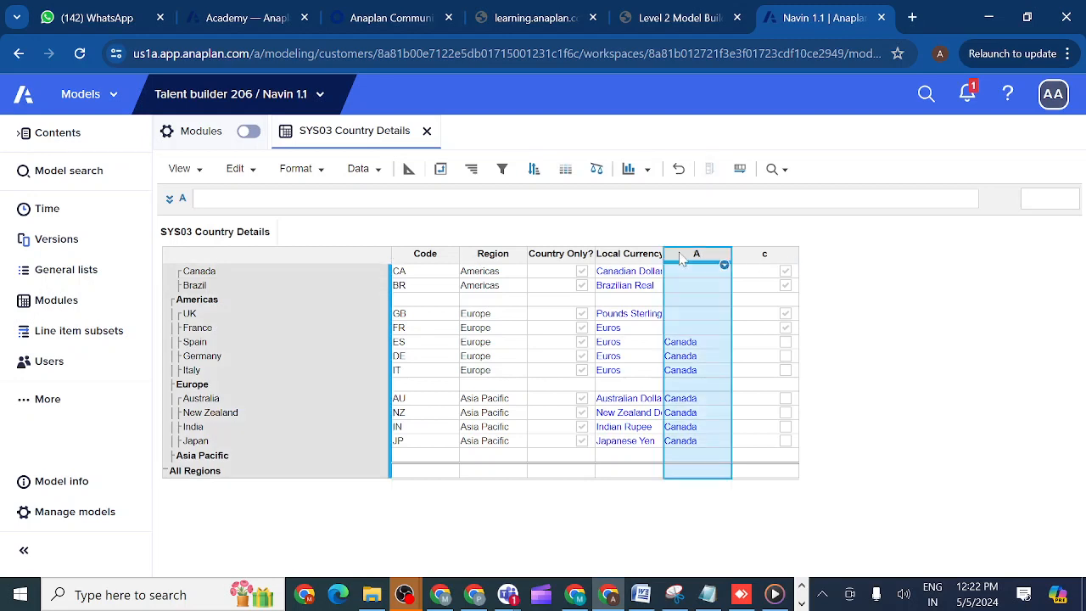
pyautogui.click(764, 256)
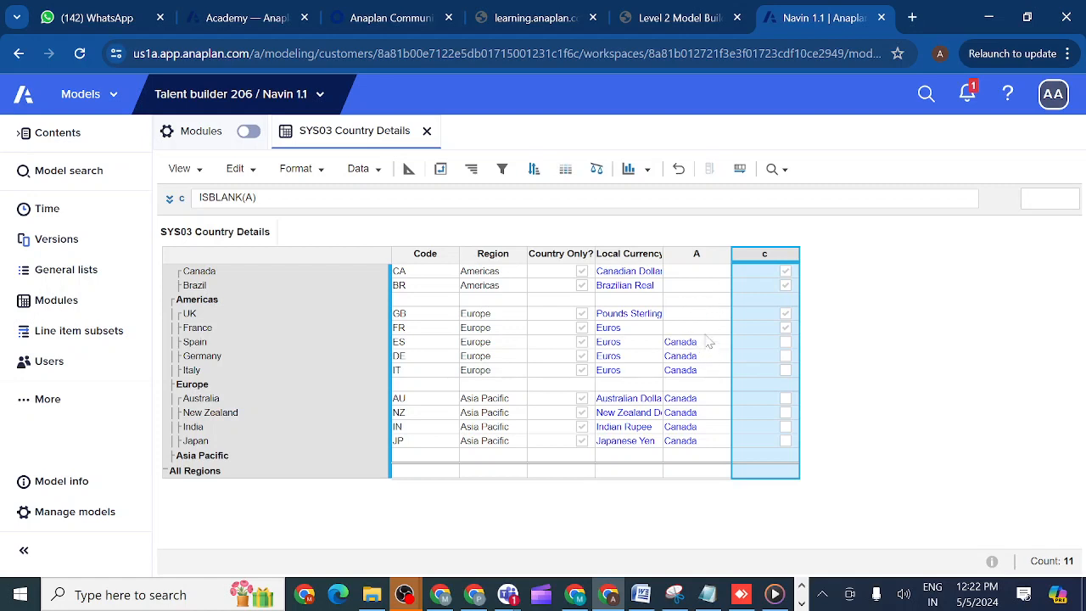
pyautogui.click(691, 256)
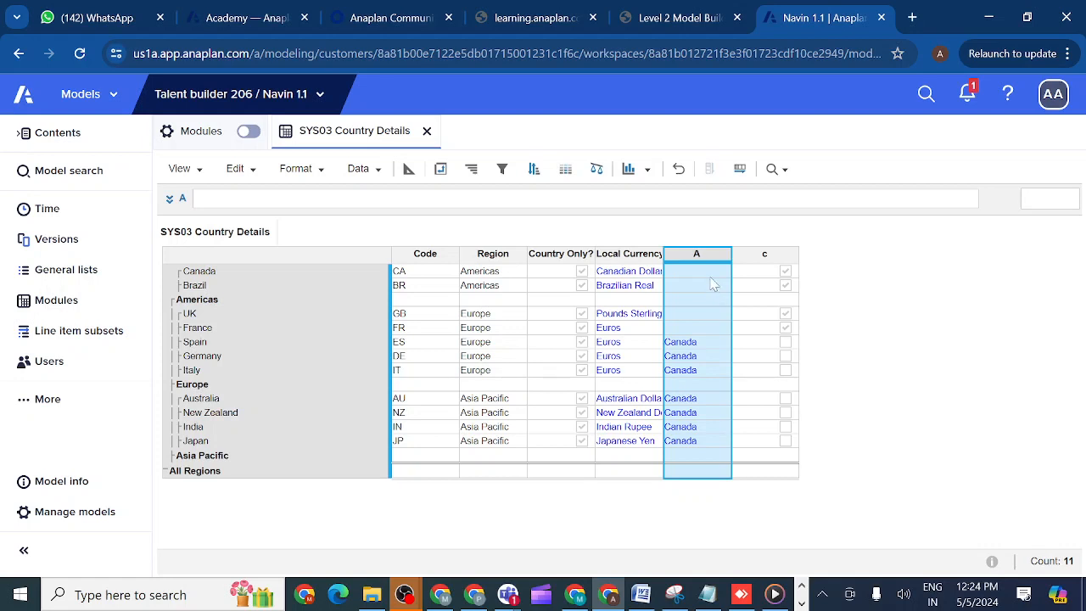
pyautogui.click(681, 257)
pyautogui.click(761, 255)
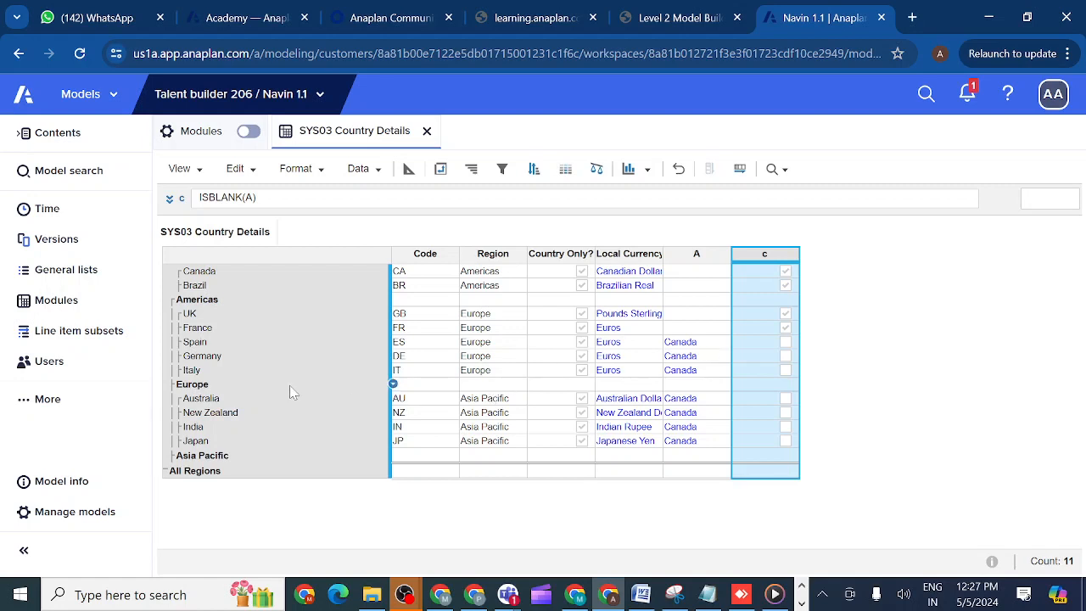
# - Return to the model's modules list and search the whole model for "country"
pyautogui.click(71, 310)
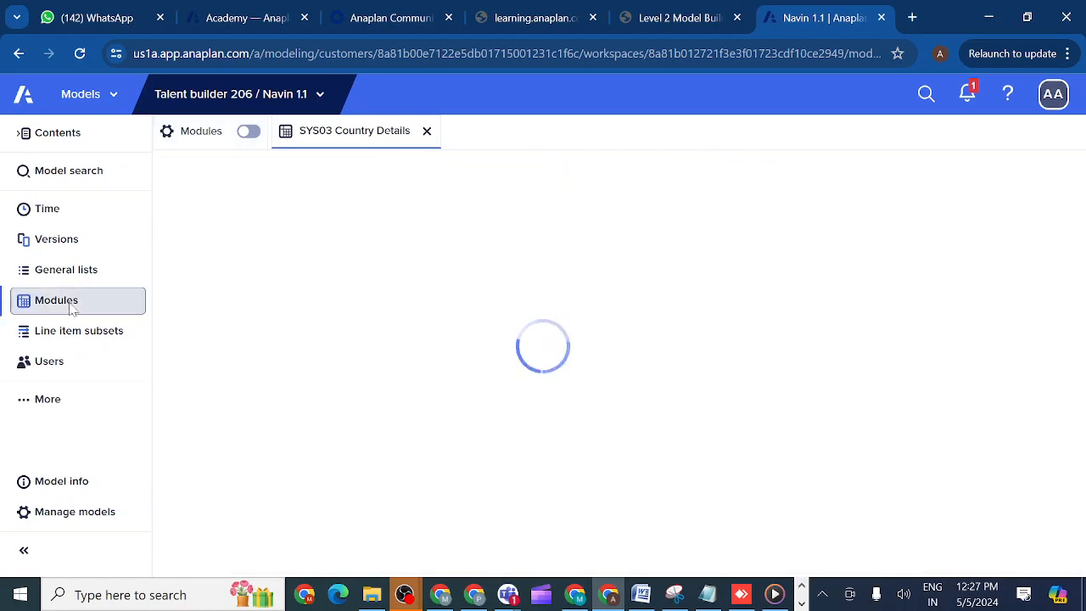
pyautogui.click(98, 174)
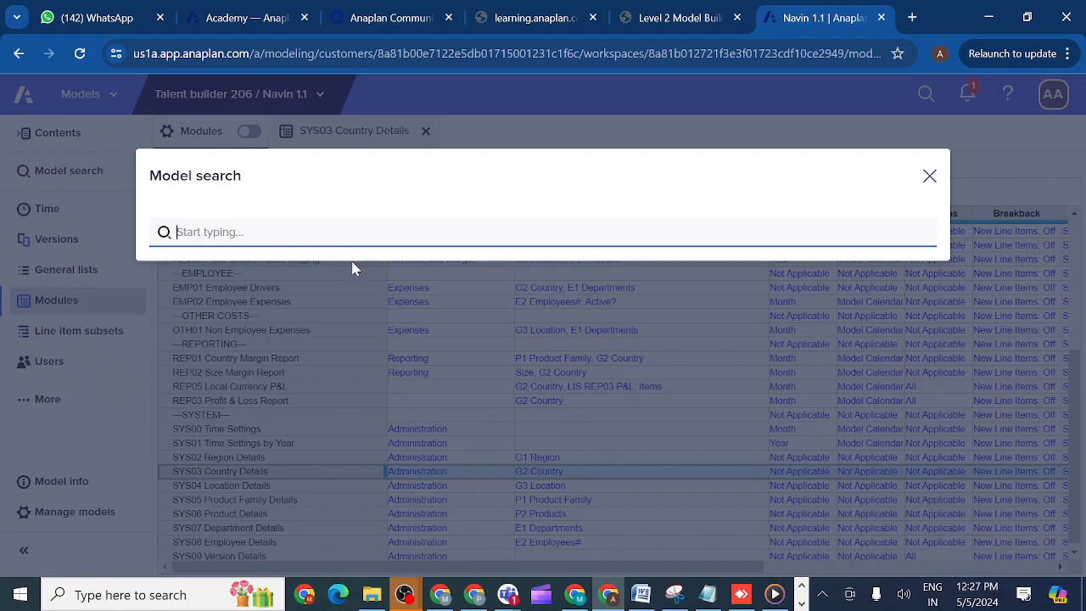
pyautogui.write('count')
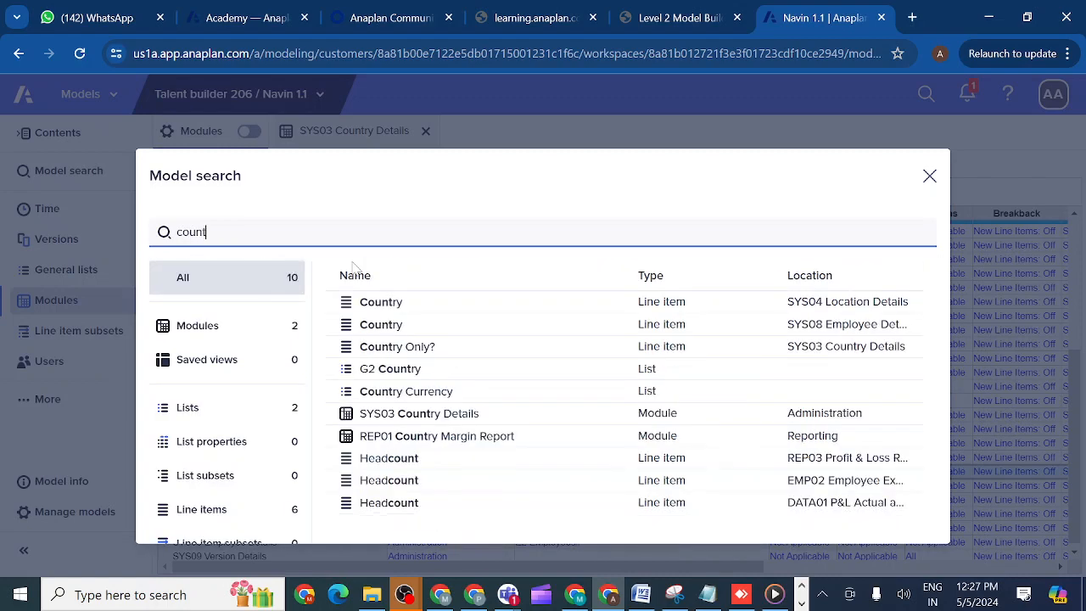
pyautogui.write('ry')
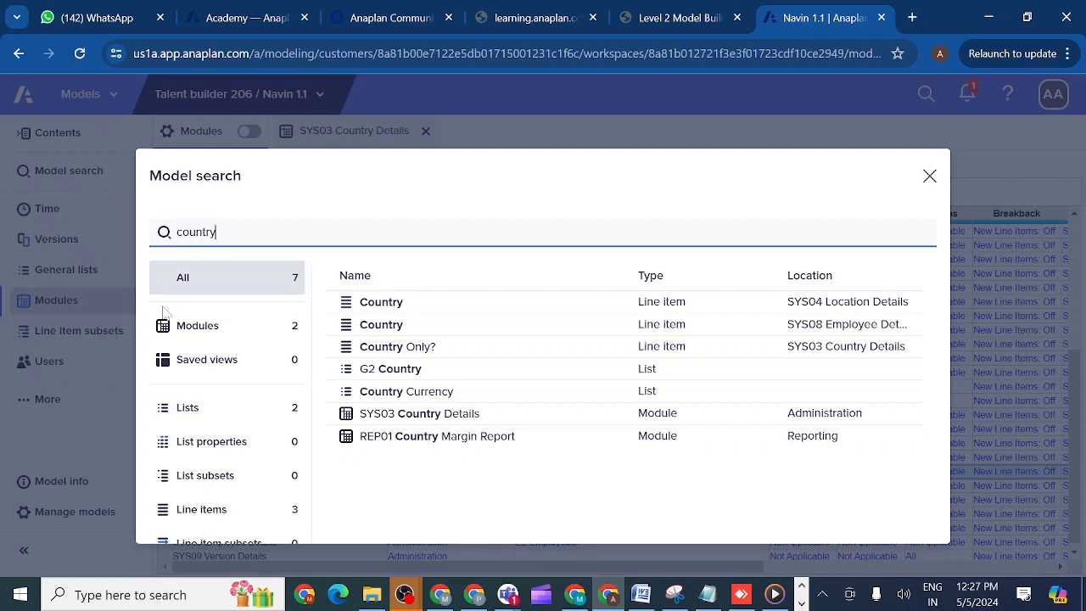
# - Filter the country search results by lists, list subsets, line items and modules, ending on lists
pyautogui.click(204, 413)
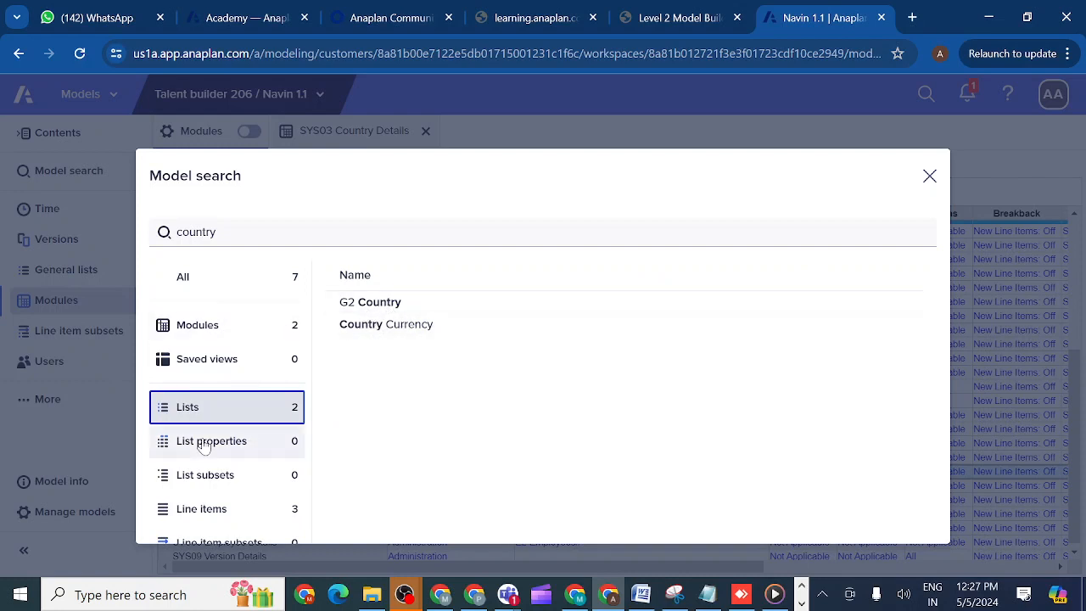
pyautogui.click(209, 482)
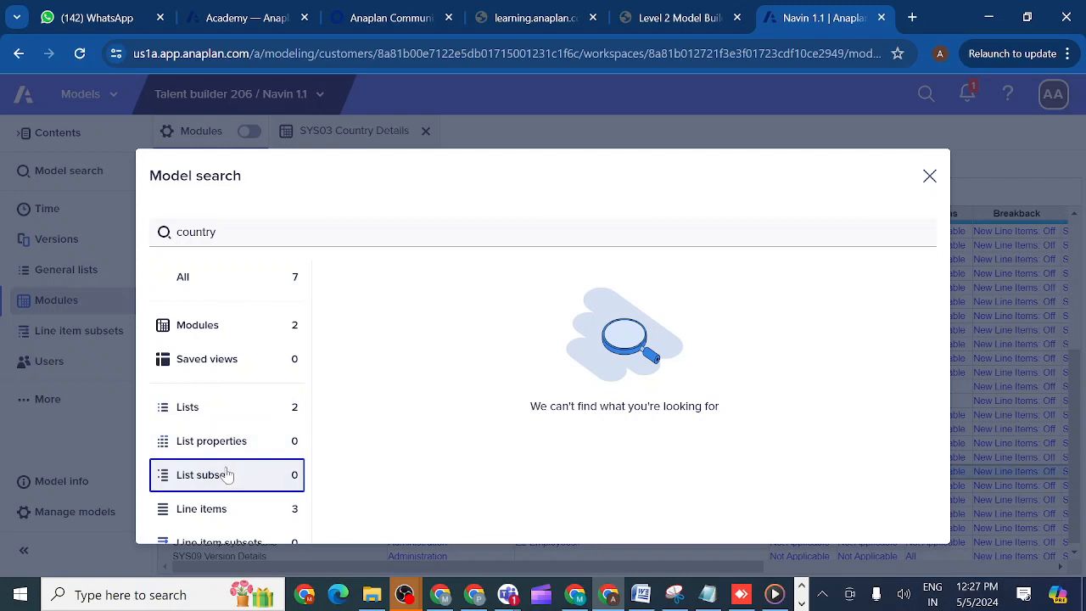
pyautogui.click(208, 517)
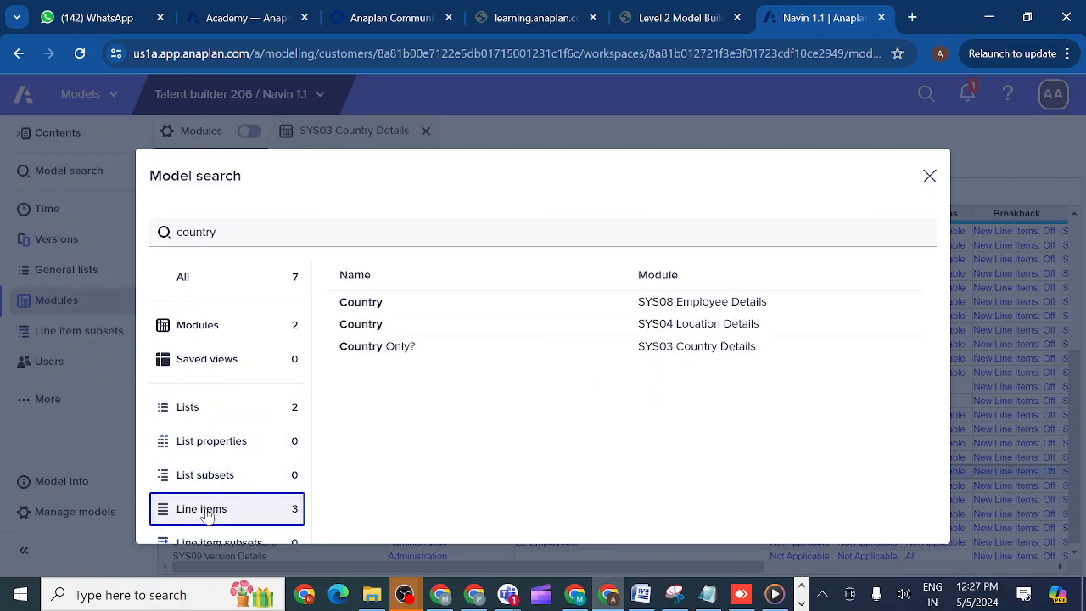
pyautogui.click(223, 334)
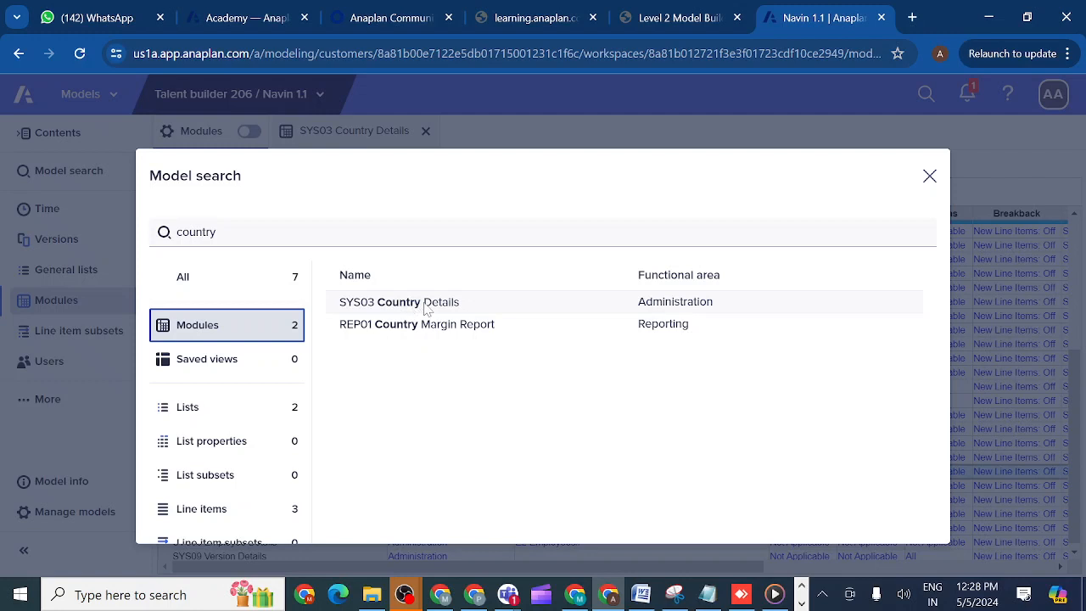
pyautogui.click(195, 516)
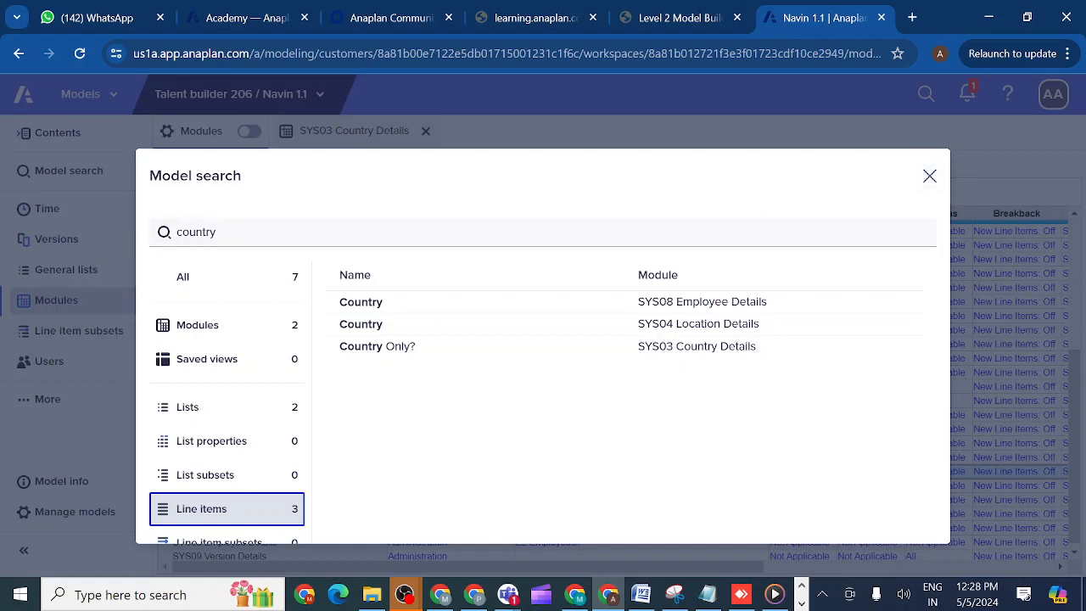
pyautogui.click(229, 418)
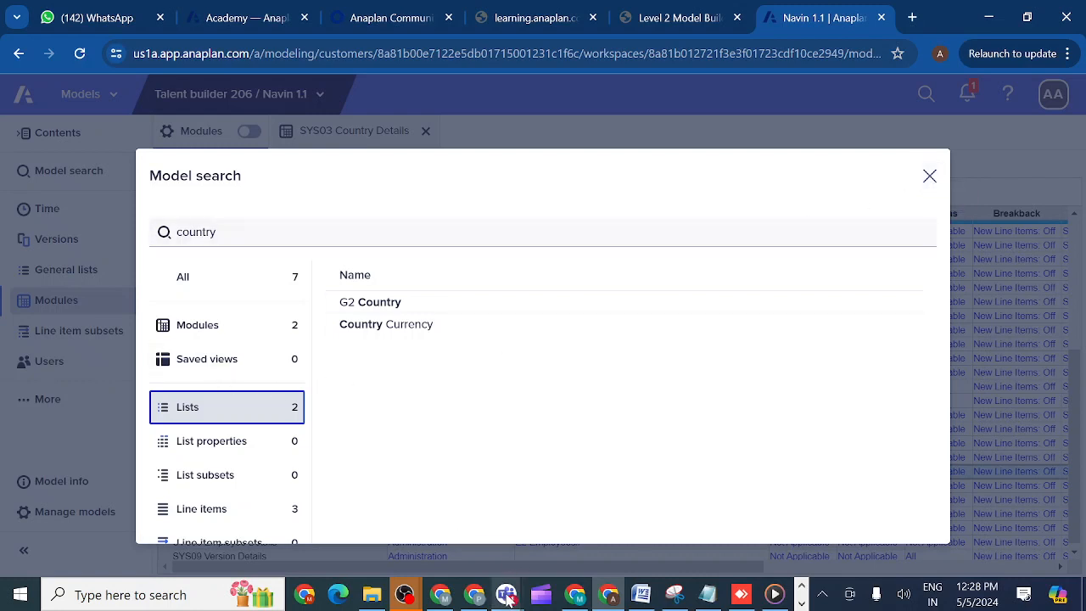
# - Switch to the Anaplan evening class meeting in Teams, return to the Navin 1.1 model and close the model search
pyautogui.moveTo(507, 598)
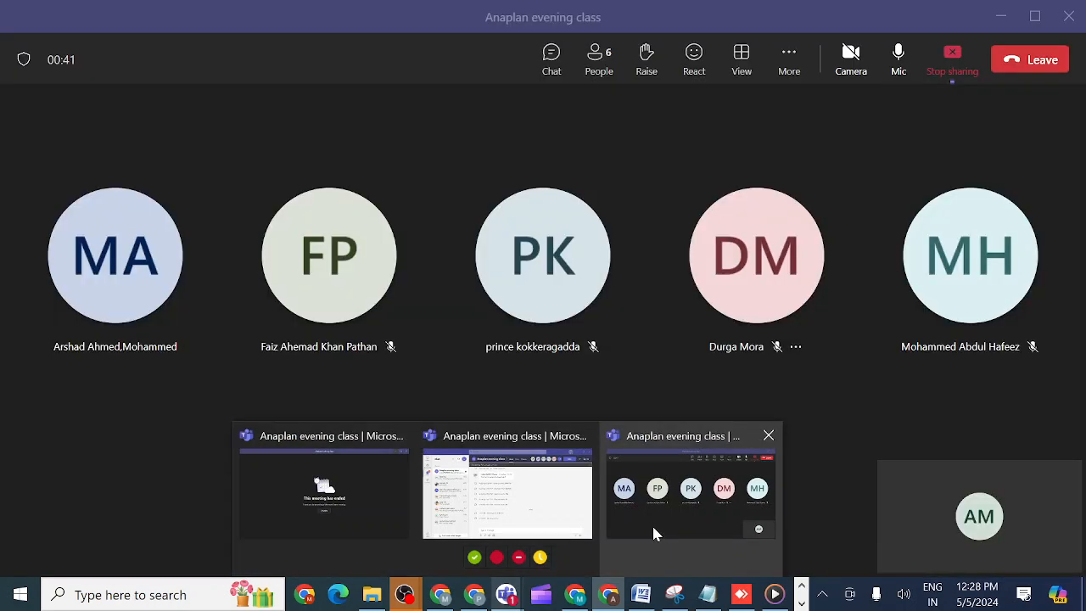
pyautogui.click(653, 533)
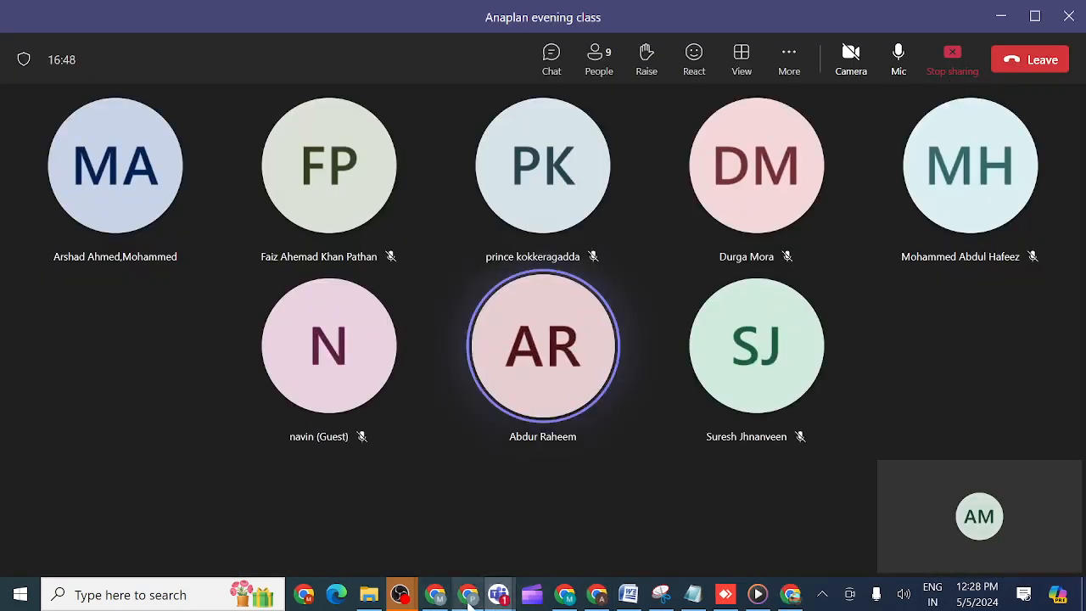
pyautogui.moveTo(596, 593)
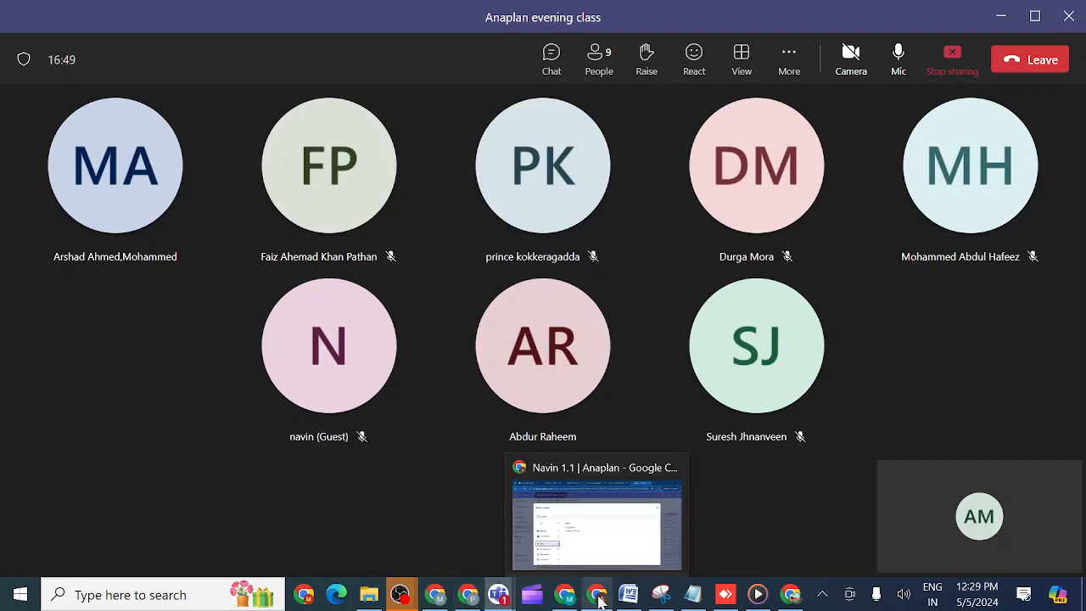
pyautogui.click(575, 548)
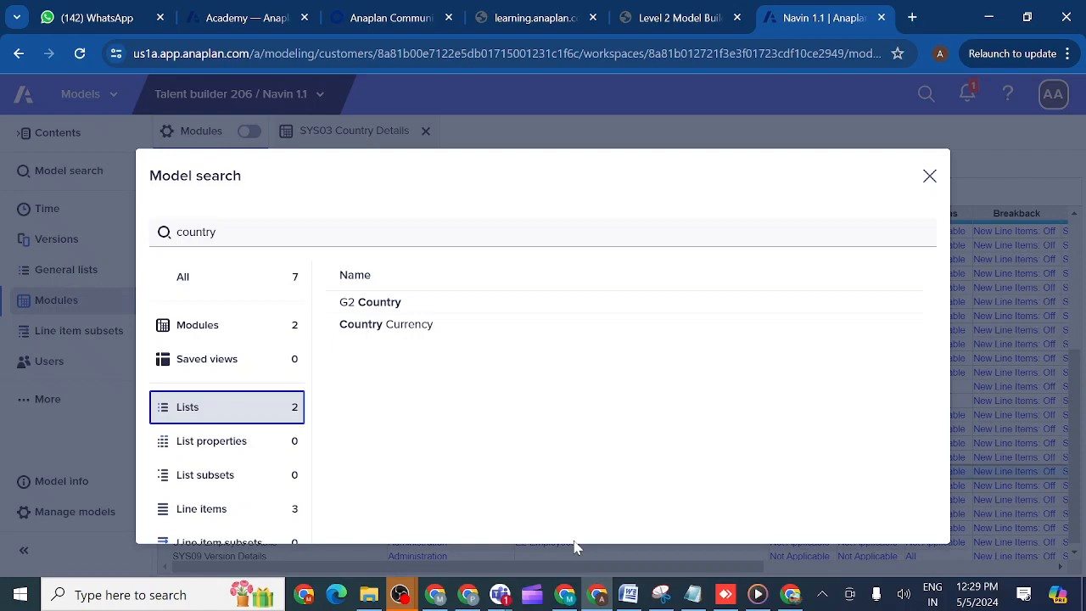
pyautogui.click(930, 176)
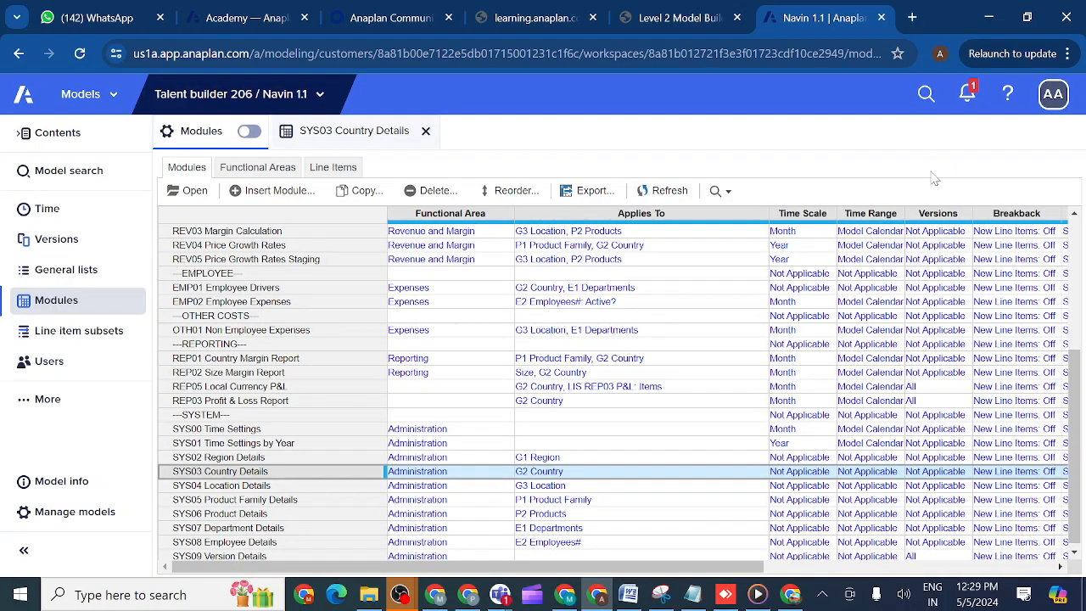
# - Display the contents of the Navin 1.1 model with hidden contents shown
pyautogui.click(39, 136)
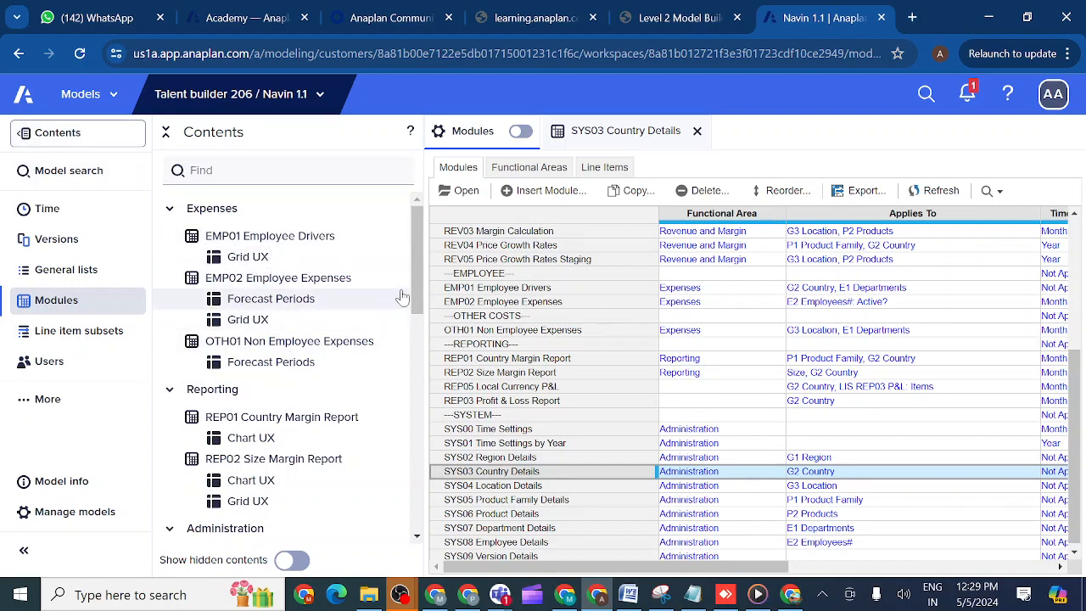
pyautogui.click(294, 563)
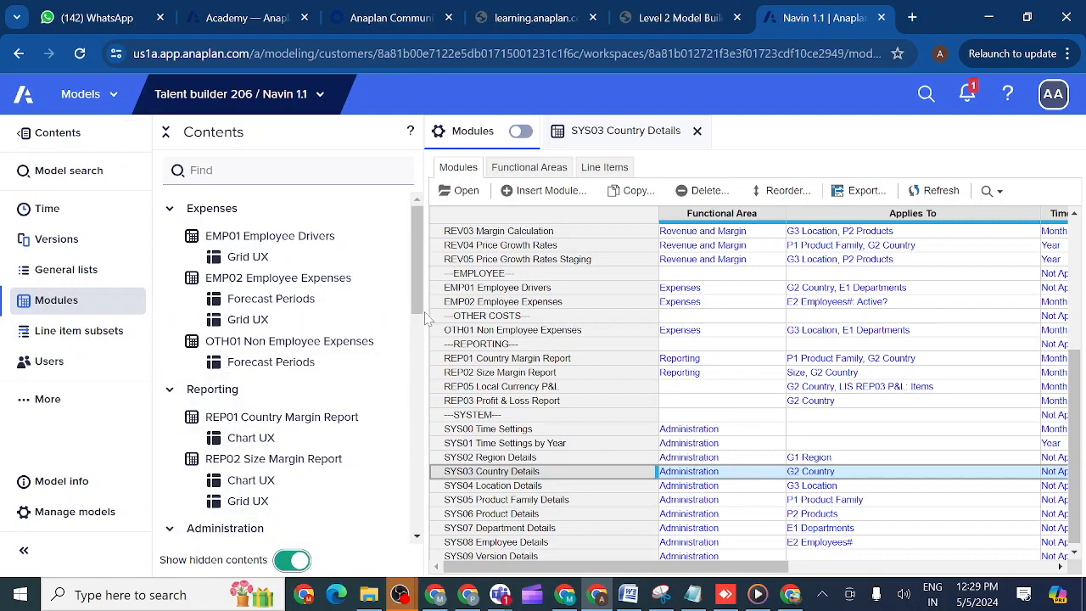
pyautogui.moveTo(419, 317); pyautogui.dragTo(407, 255)
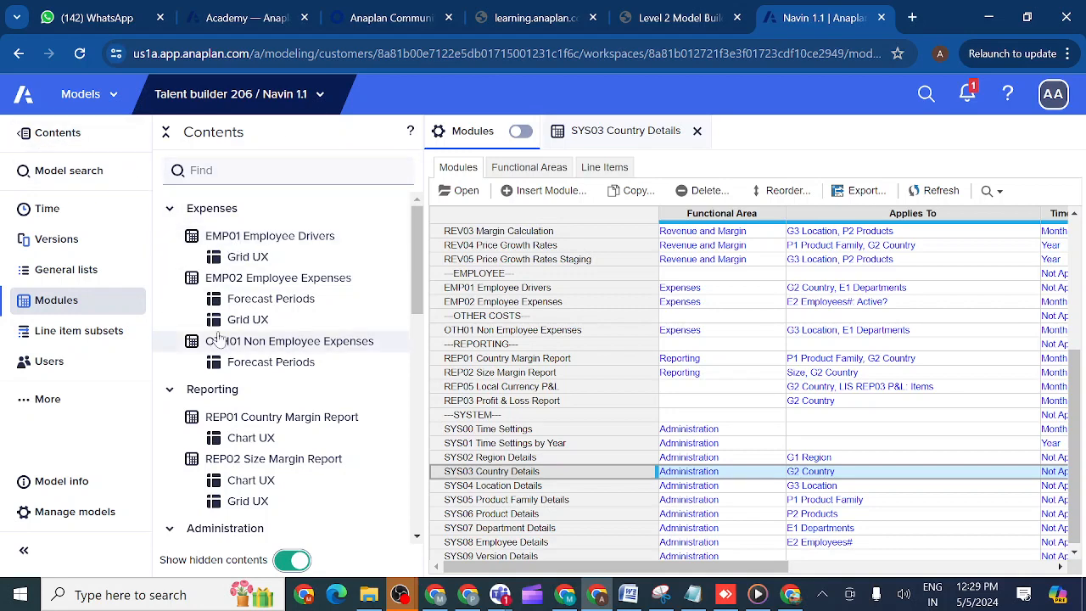
# - Switch to the Level 1 Model Building 2.0 (New UX) model and open the Margin Calculation DB dashboard from its contents
pyautogui.click(320, 96)
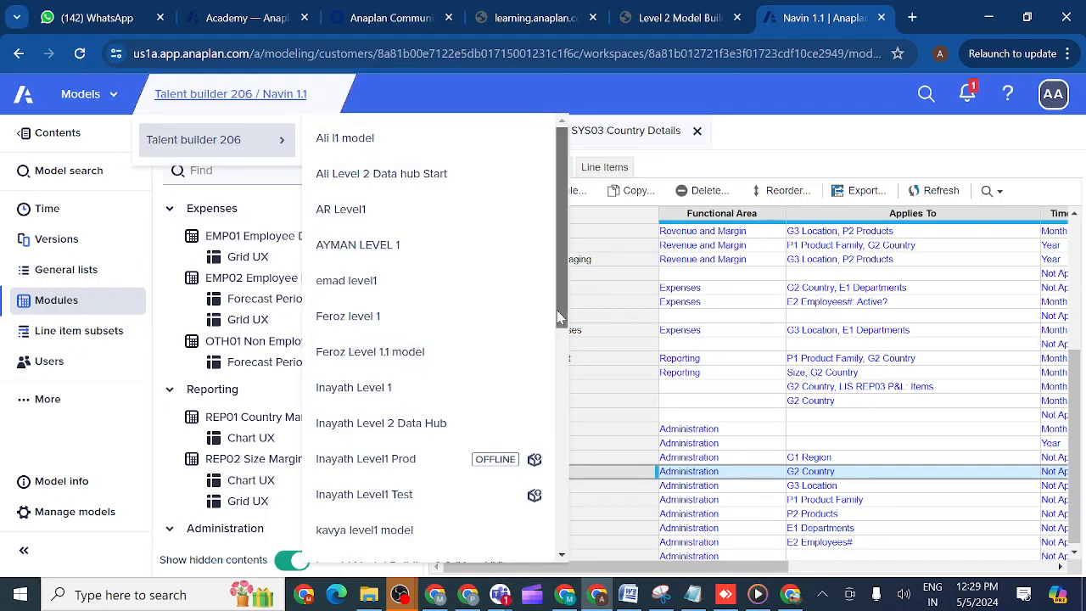
pyautogui.moveTo(560, 316); pyautogui.dragTo(561, 406)
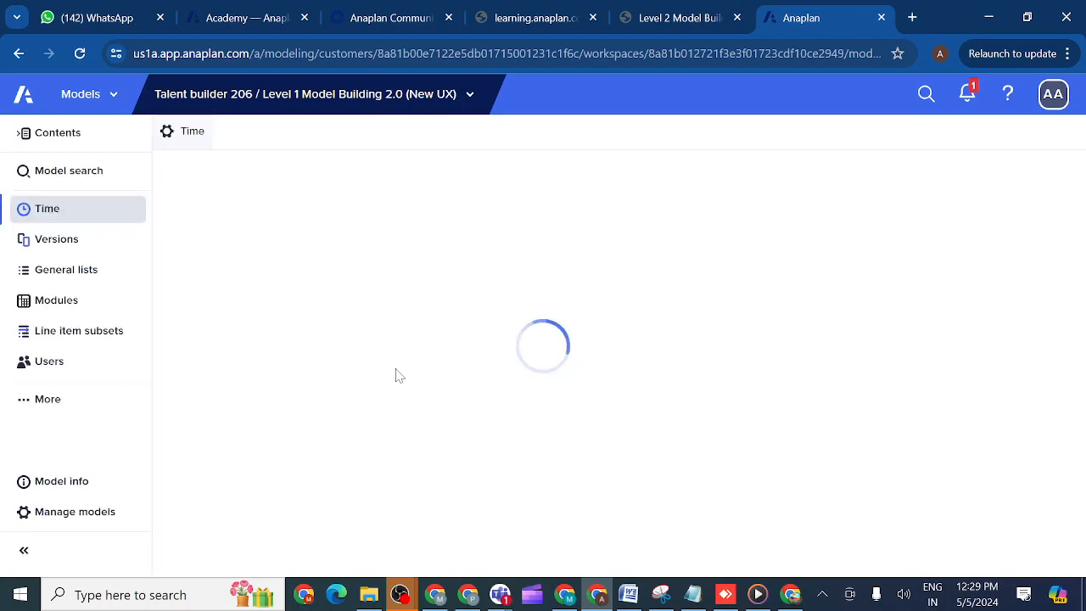
pyautogui.click(42, 134)
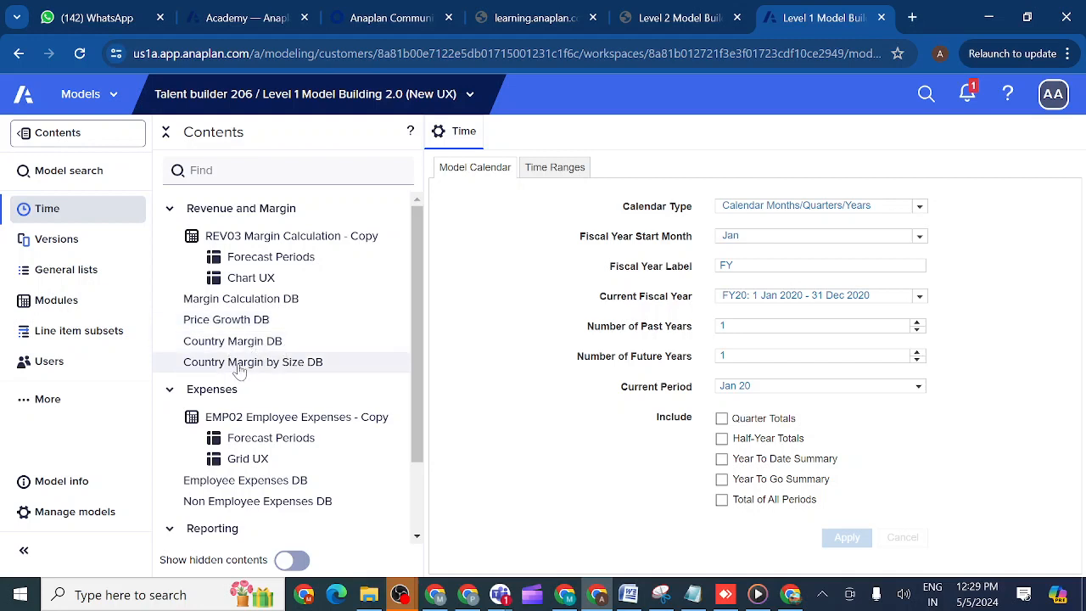
pyautogui.click(229, 304)
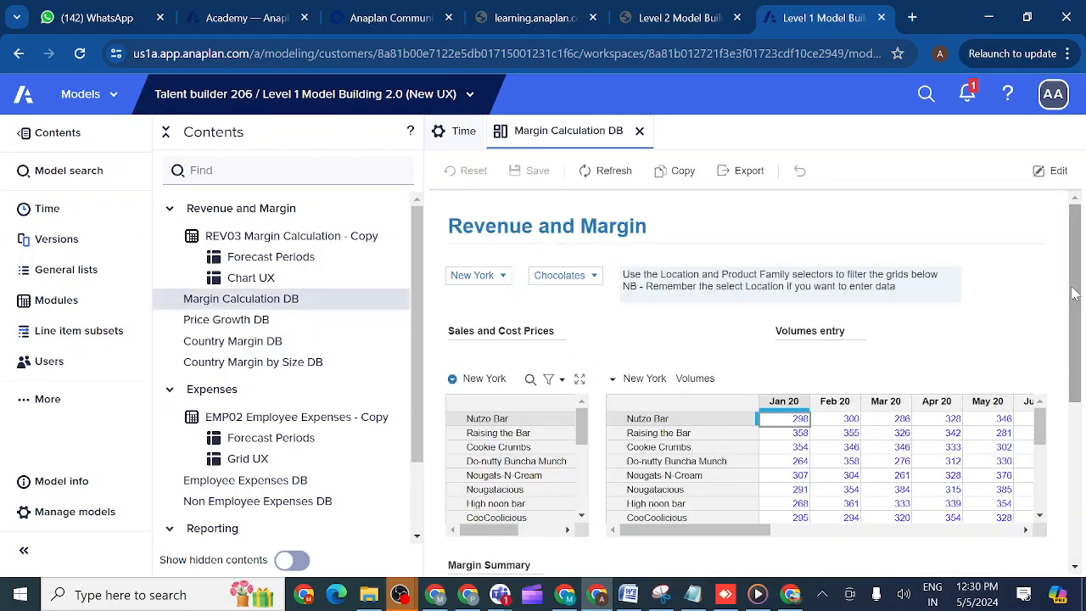
# - Collapse the contents list and review the Margin Calculation DB dashboard down to its volume and margin charts
pyautogui.moveTo(1076, 295); pyautogui.dragTo(1071, 238)
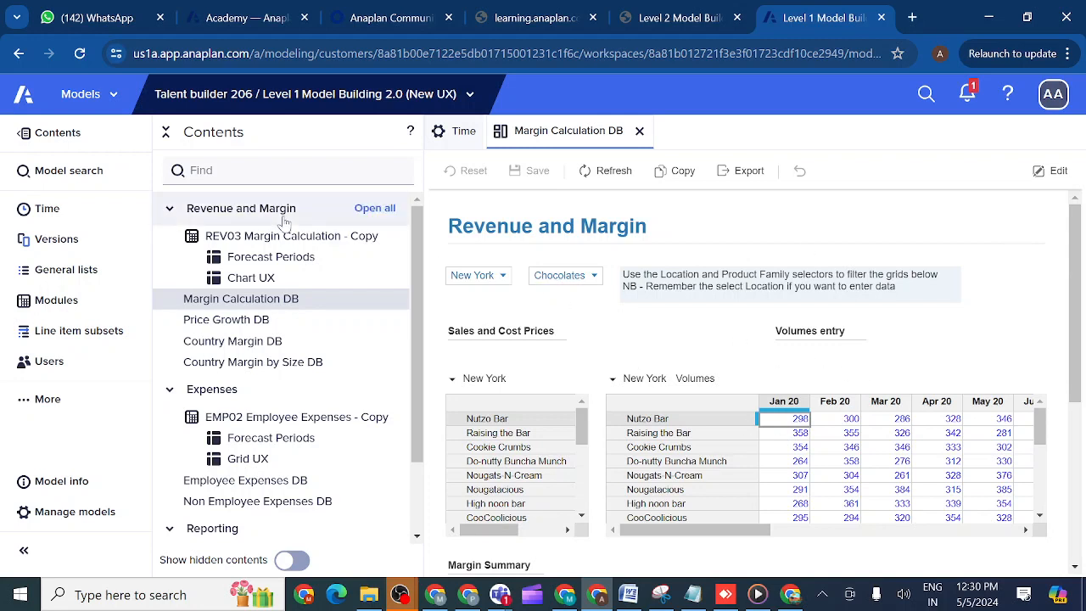
pyautogui.click(17, 137)
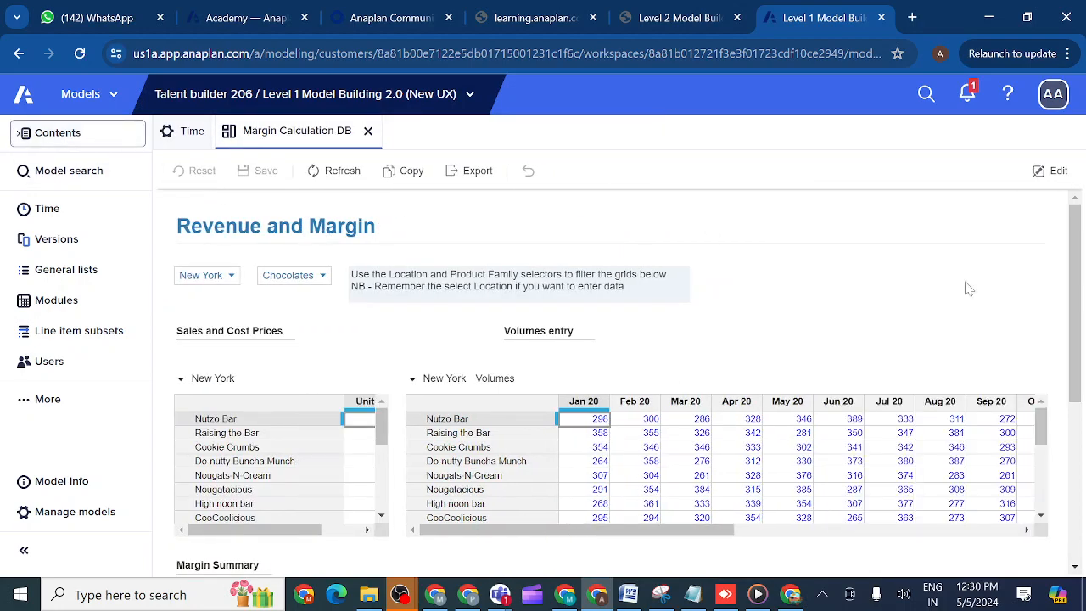
pyautogui.moveTo(1076, 299); pyautogui.dragTo(1081, 453)
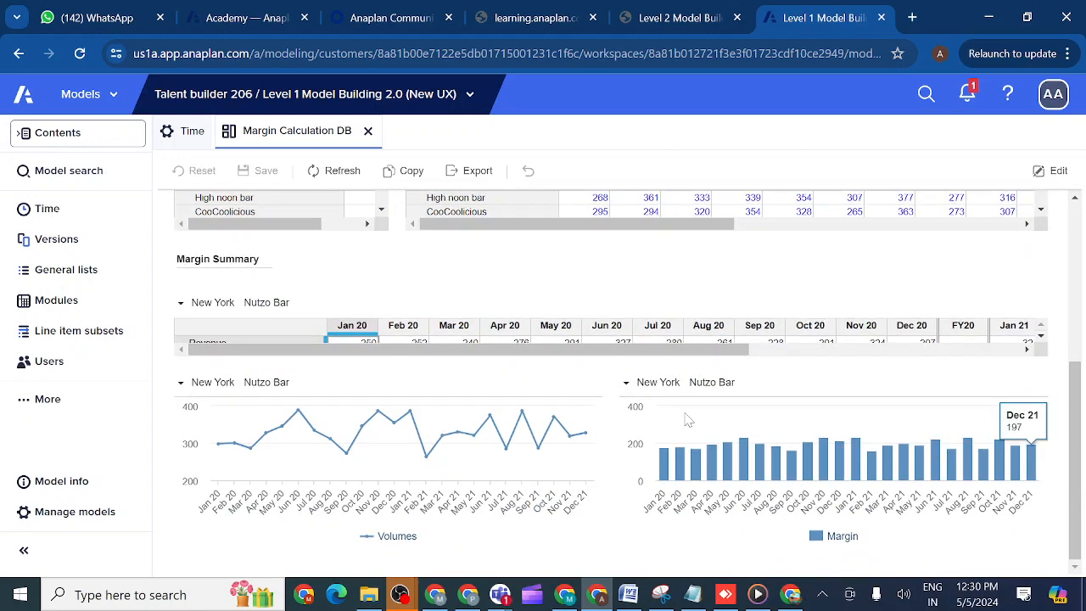
# - Open the REV02 Volume Inputs module from the modules list
pyautogui.click(58, 303)
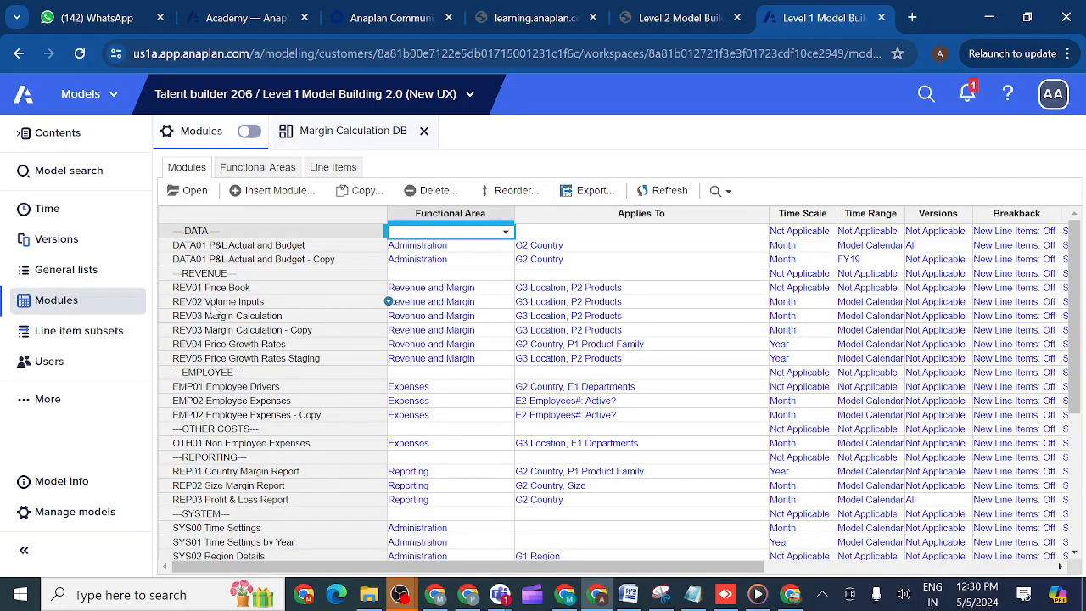
pyautogui.click(217, 304)
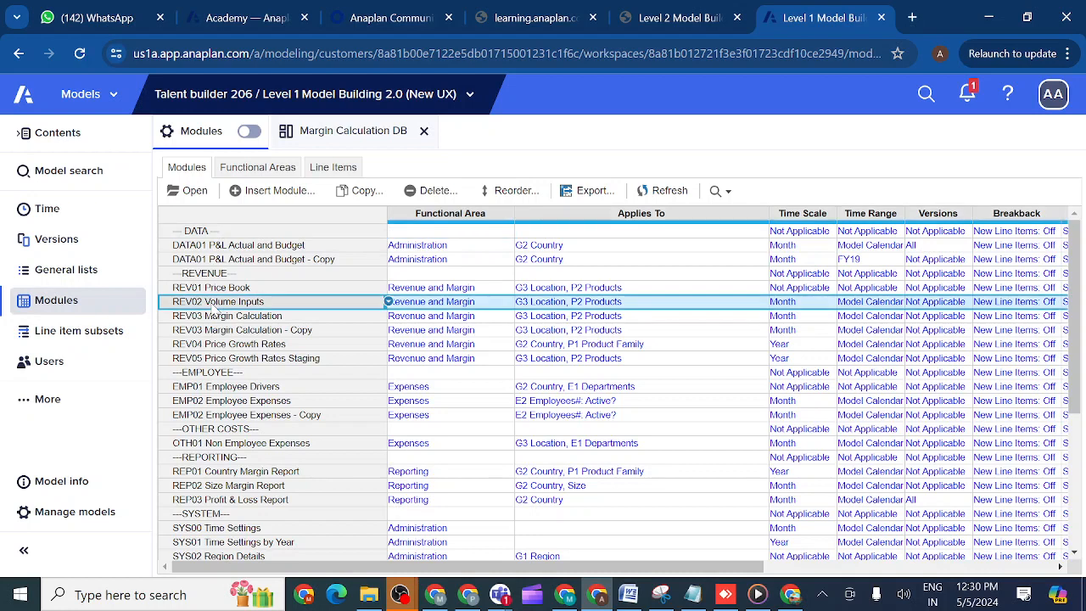
pyautogui.click(195, 191)
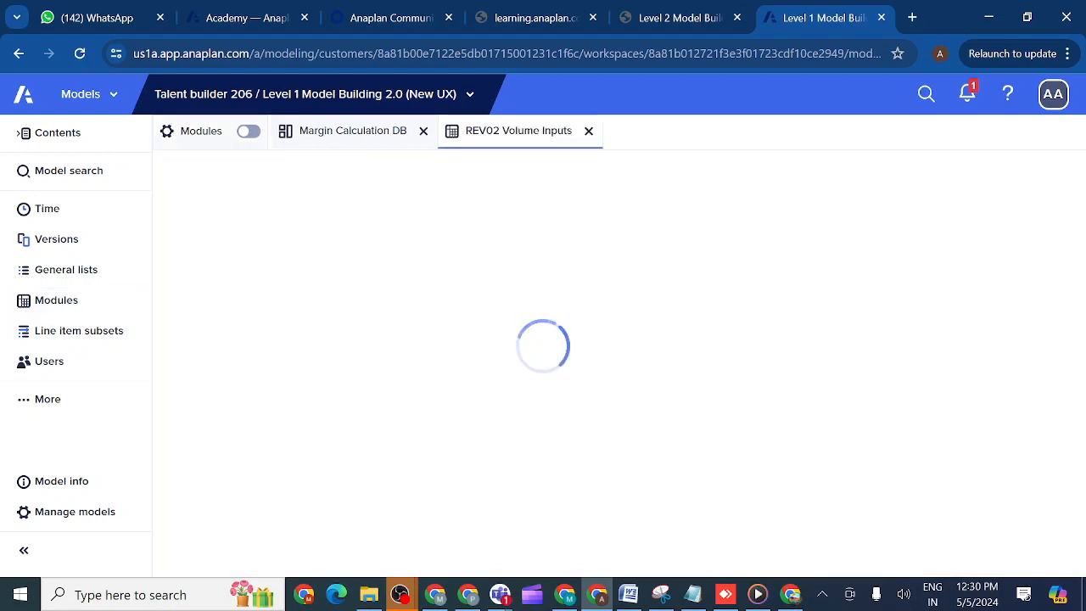
# - Publish the REV02 Volume Inputs grid to the Margin Calculation DB dashboard, then save the dashboard and exit its design mode
pyautogui.click(200, 171)
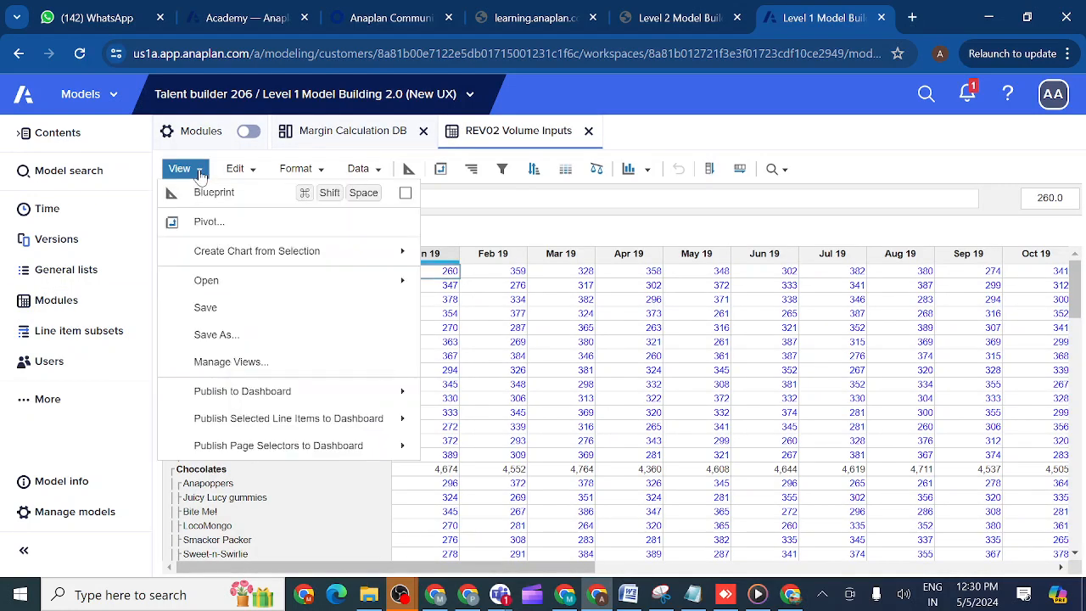
pyautogui.moveTo(270, 394)
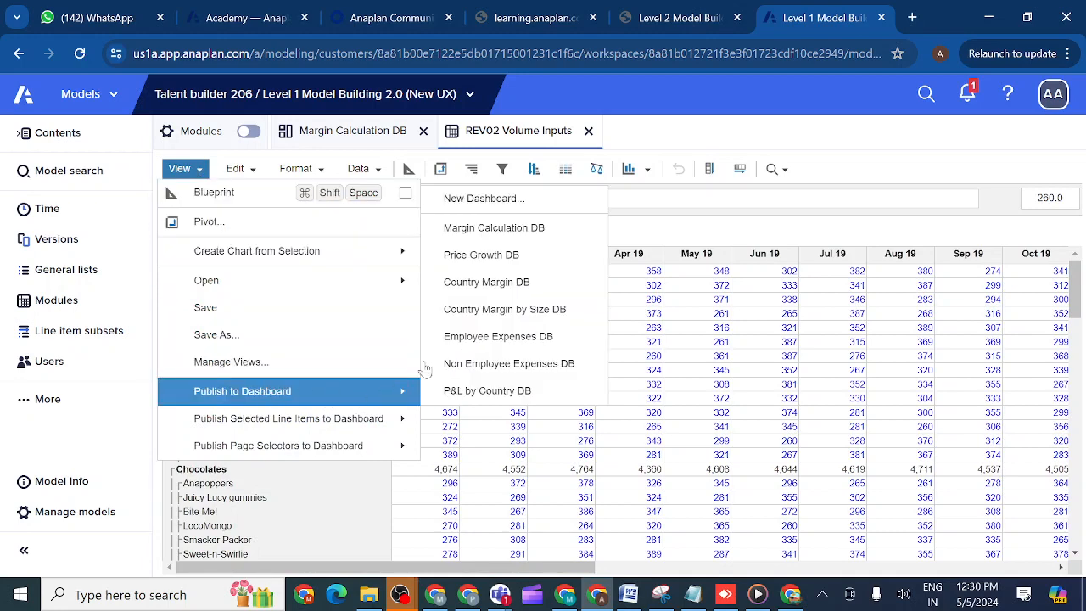
pyautogui.click(481, 234)
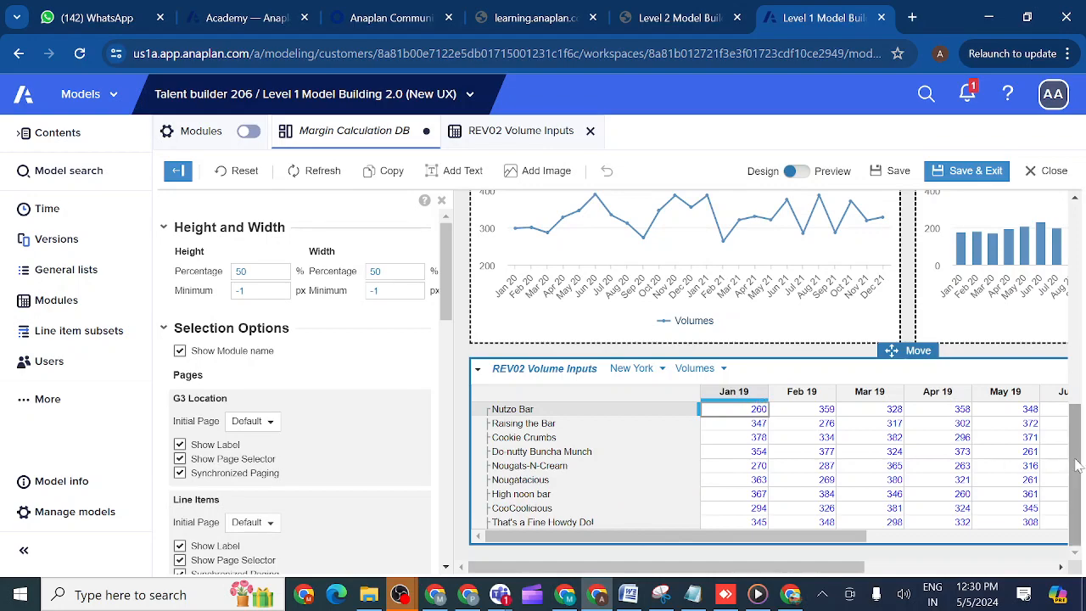
pyautogui.moveTo(1076, 465)
pyautogui.mouseDown()
pyautogui.moveTo(1076, 259)
pyautogui.moveTo(1078, 475)
pyautogui.mouseUp()
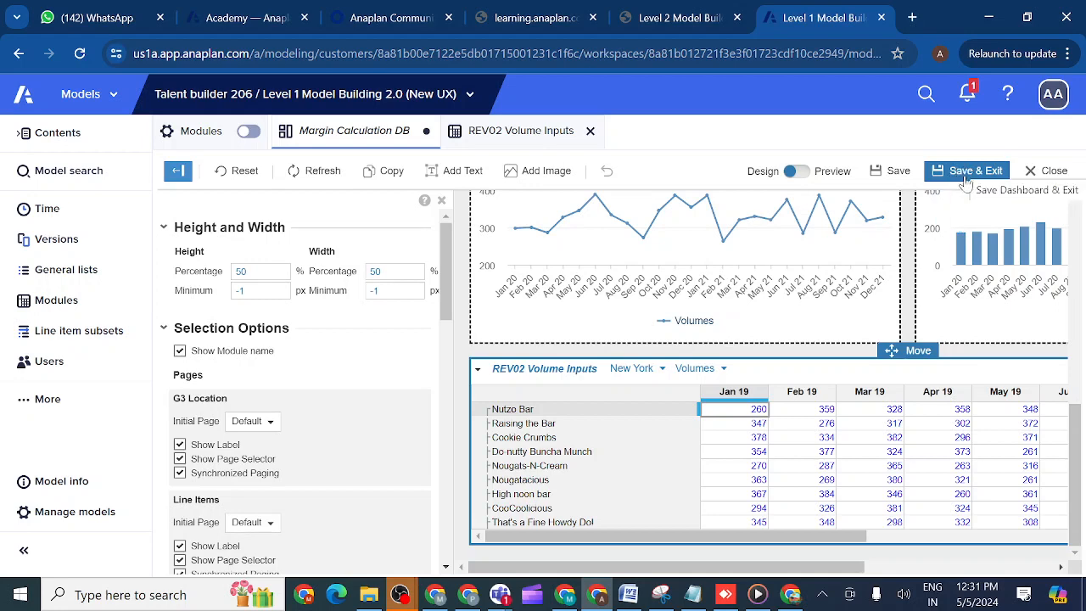
pyautogui.moveTo(914, 348)
pyautogui.mouseDown()
pyautogui.moveTo(903, 238)
pyautogui.moveTo(921, 378)
pyautogui.moveTo(911, 352)
pyautogui.mouseUp()
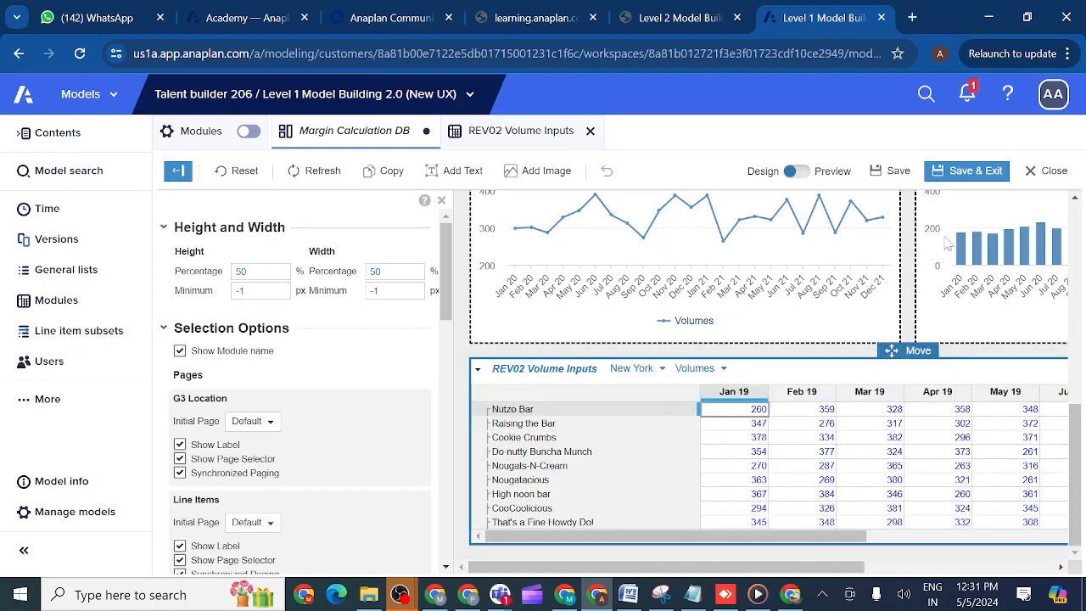
pyautogui.click(962, 174)
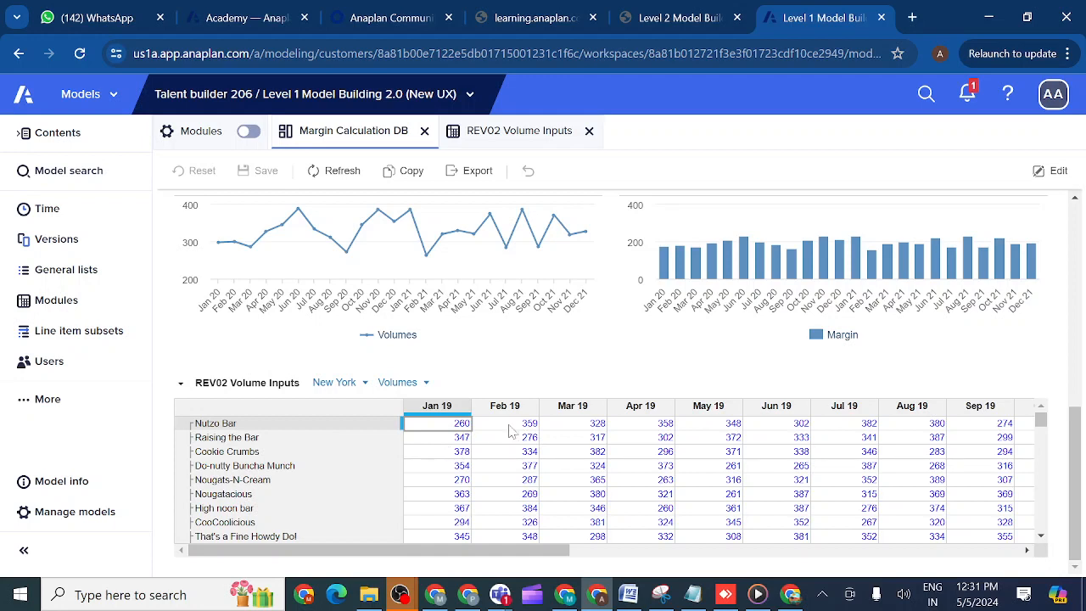
pyautogui.click(24, 405)
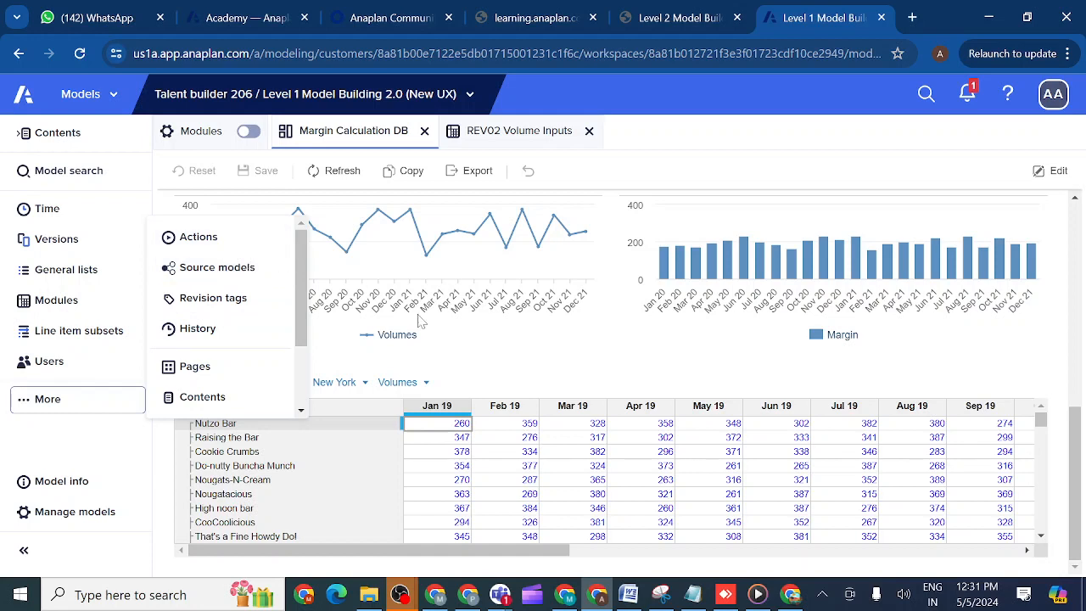
pyautogui.click(480, 357)
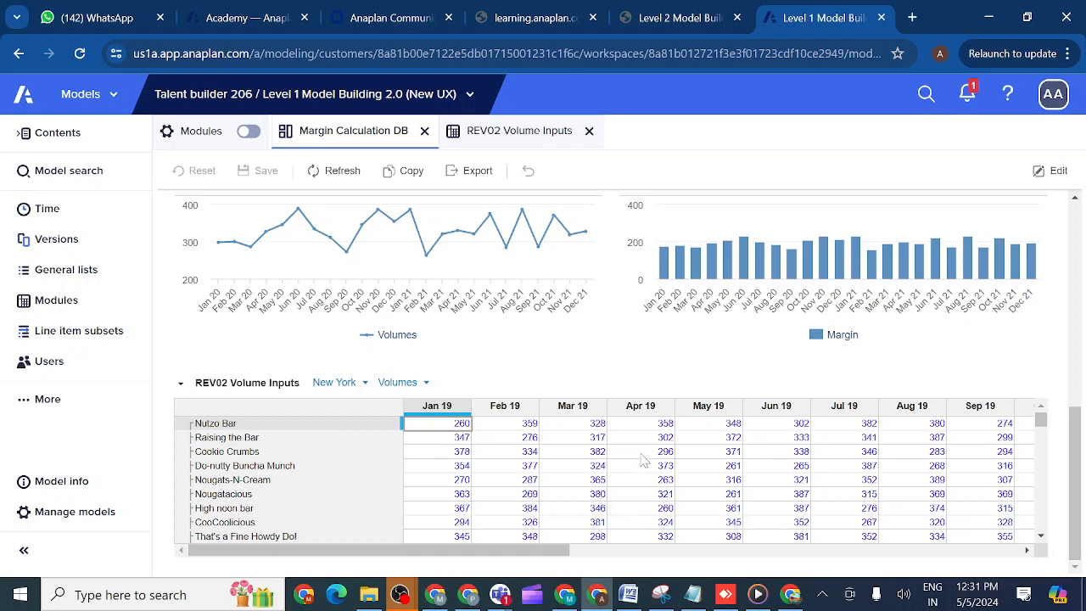
pyautogui.click(584, 452)
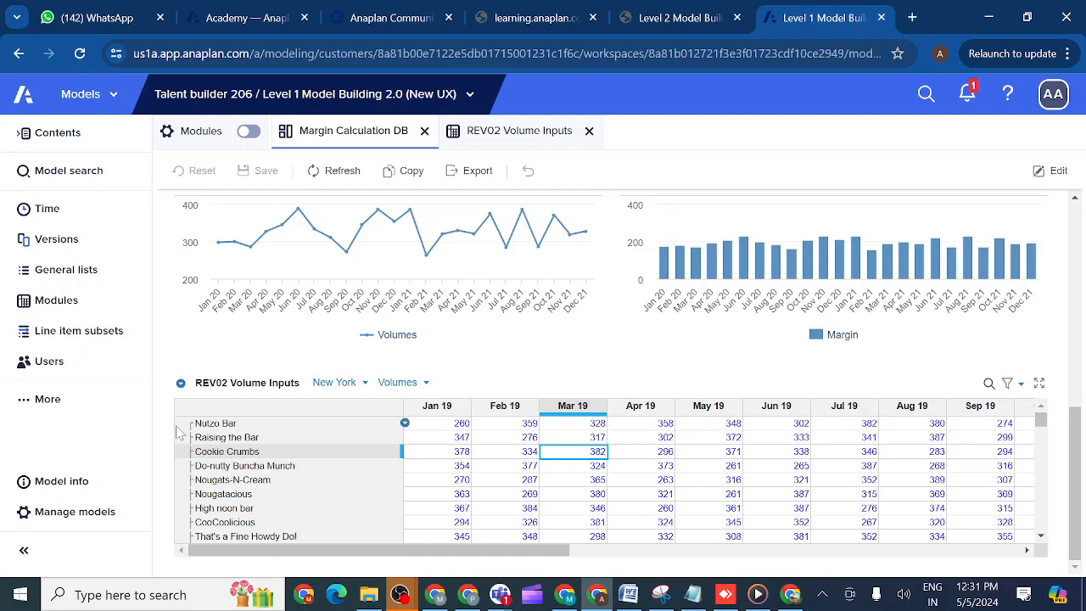
# - Publish the Load Countries import action to the Margin Calculation DB dashboard, then save the dashboard and exit its design mode
pyautogui.click(22, 405)
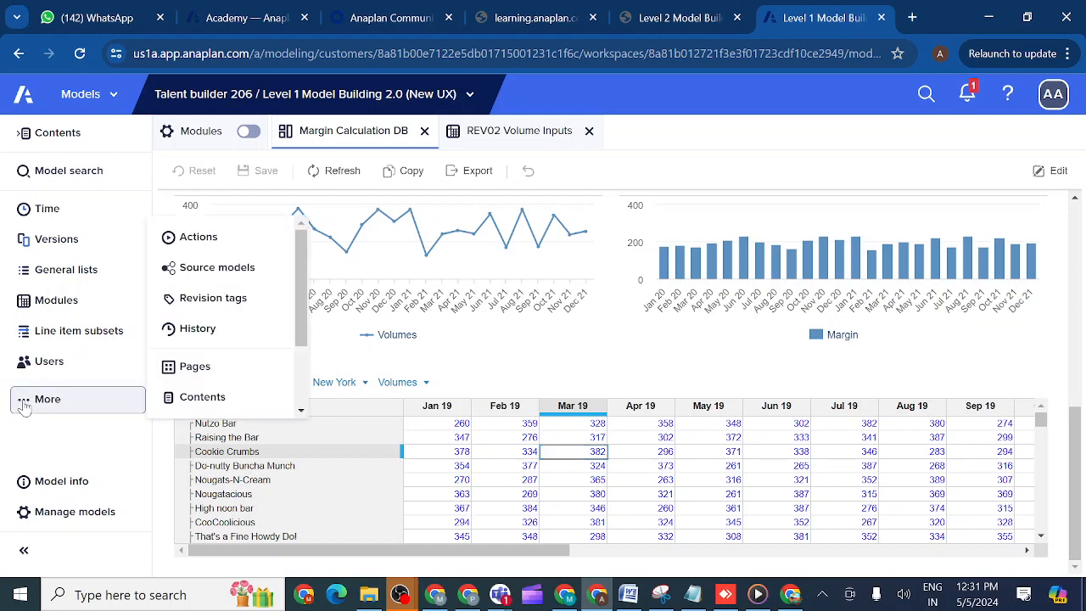
pyautogui.click(219, 241)
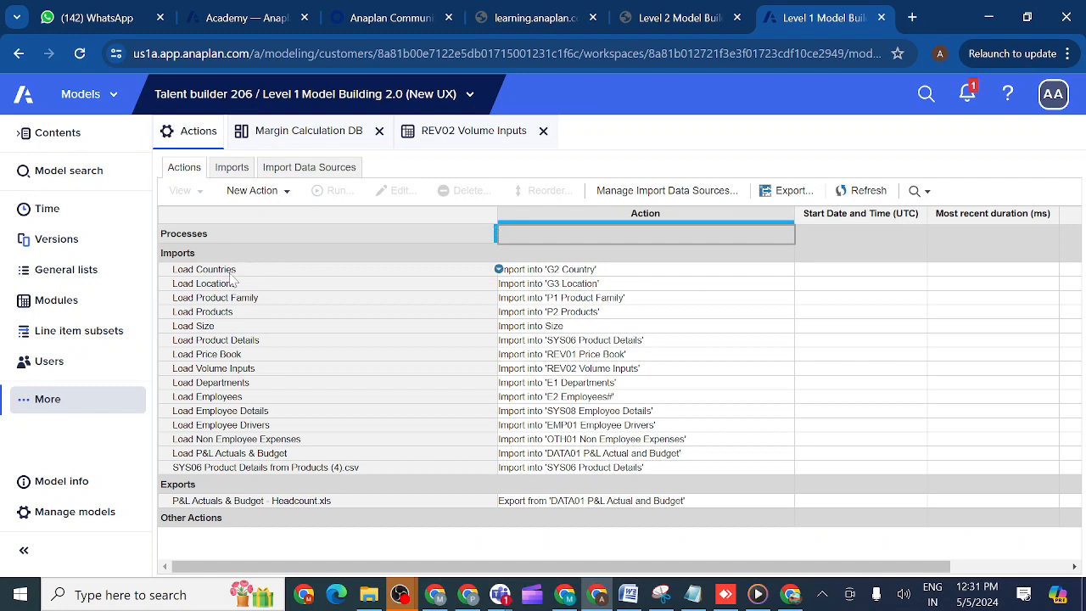
pyautogui.click(223, 271)
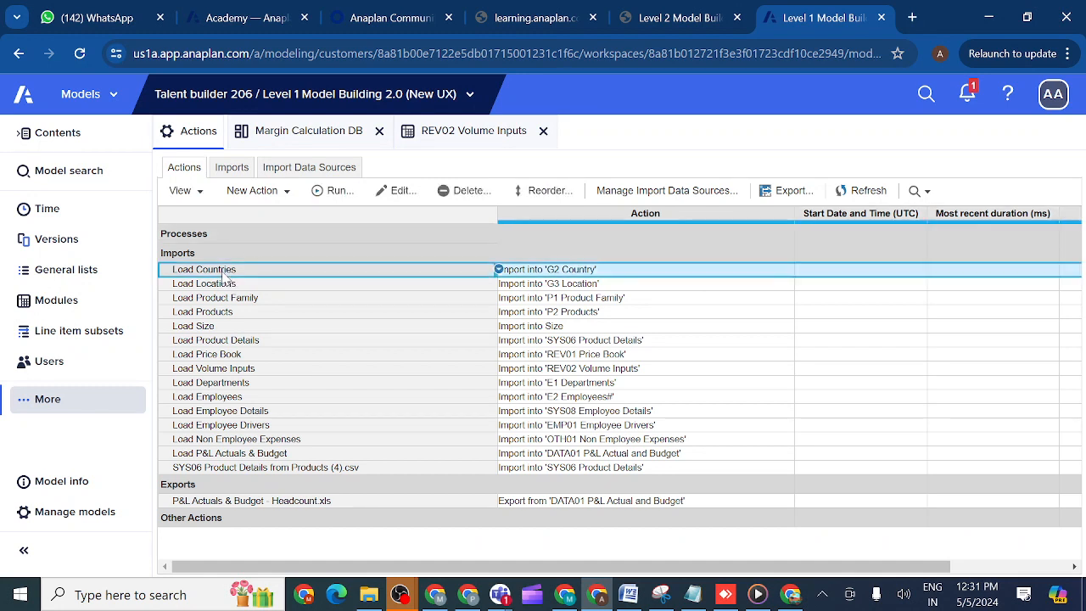
pyautogui.click(201, 193)
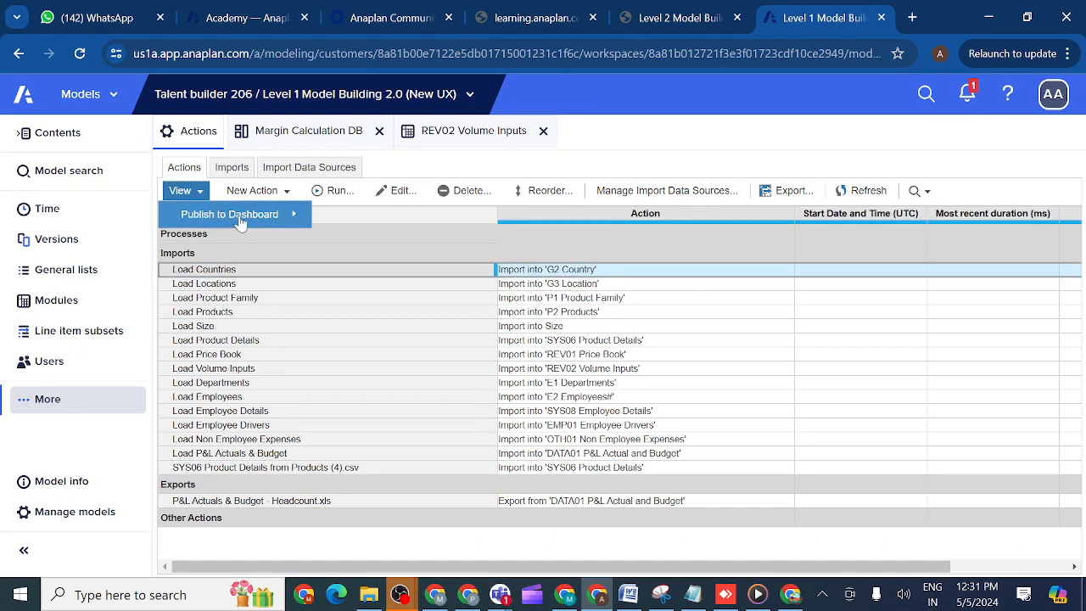
pyautogui.moveTo(262, 215)
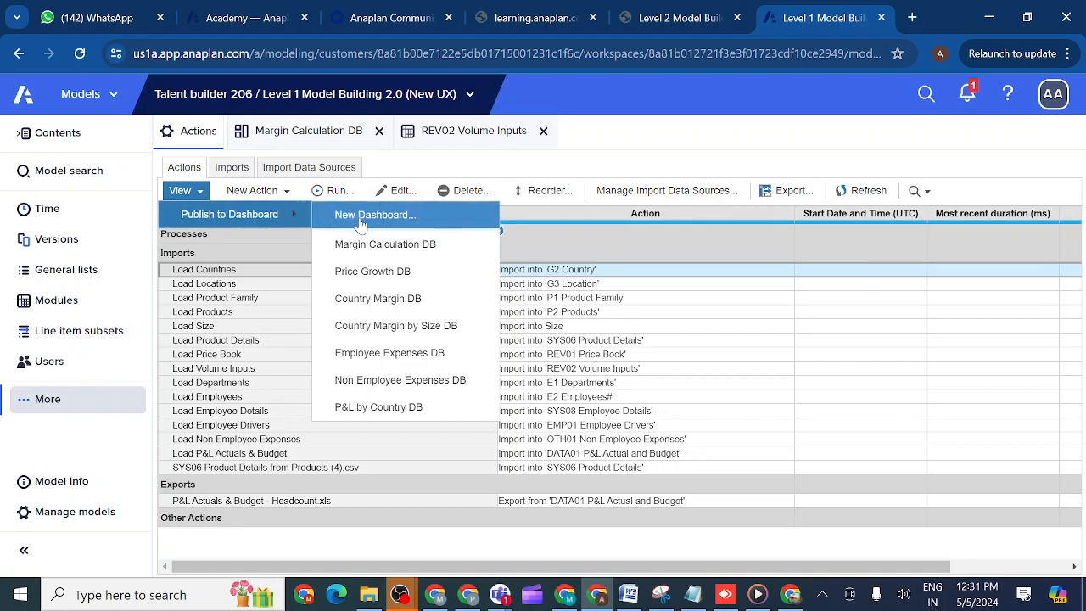
pyautogui.click(376, 246)
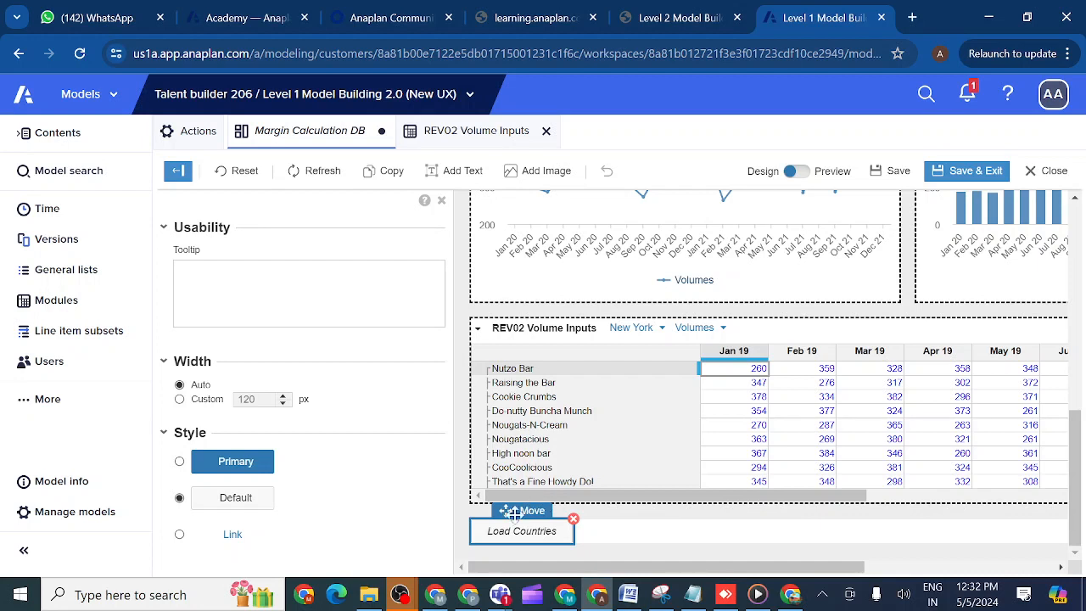
pyautogui.click(974, 170)
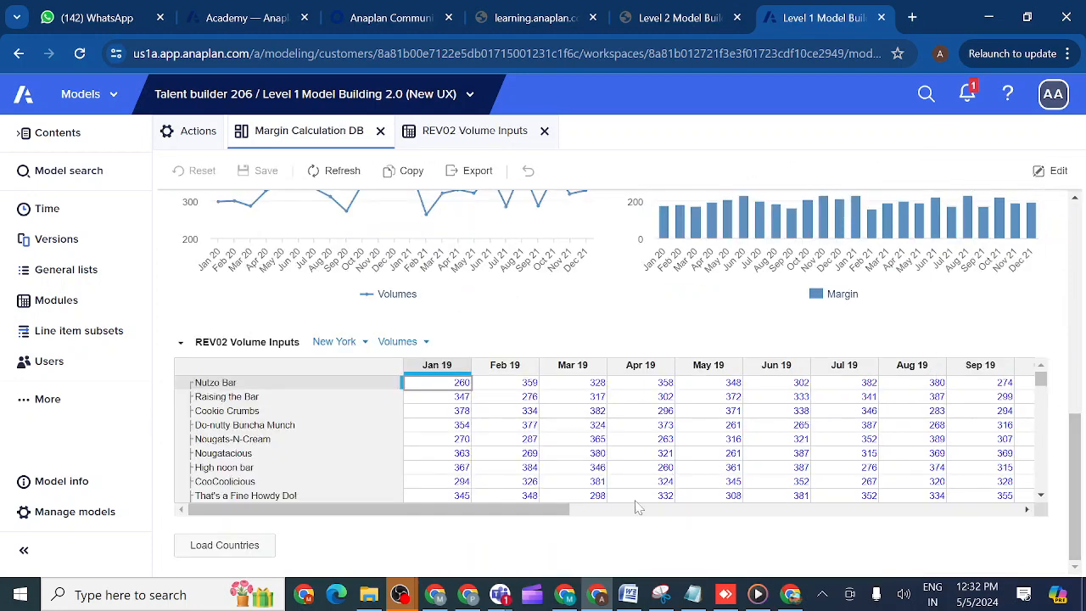
# - Run the Load Countries import from the dashboard with the file Countries (11).csv and dismiss the import summary
pyautogui.click(223, 548)
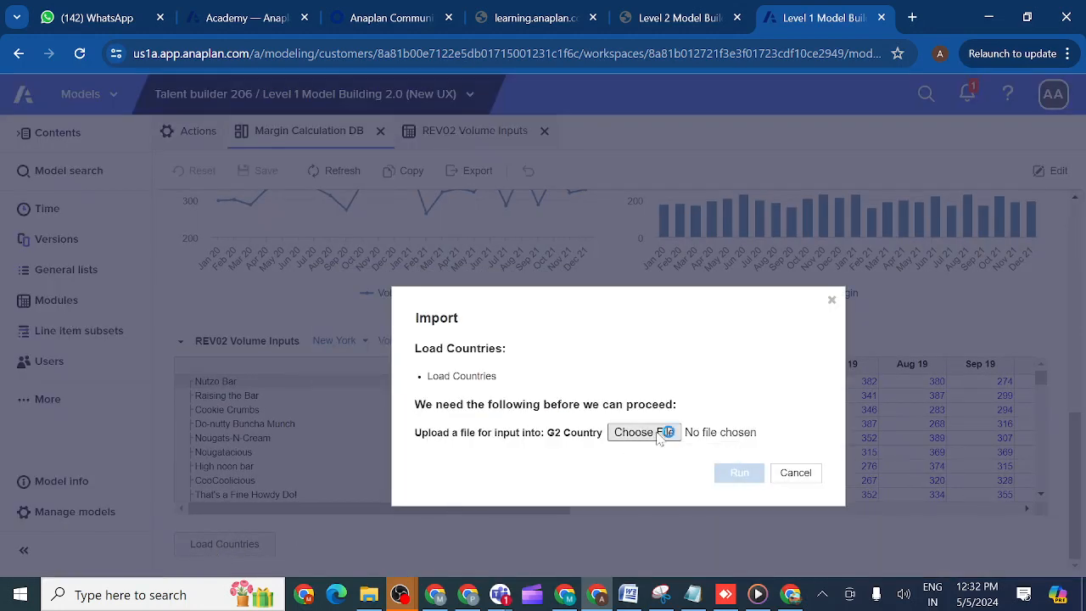
pyautogui.click(659, 435)
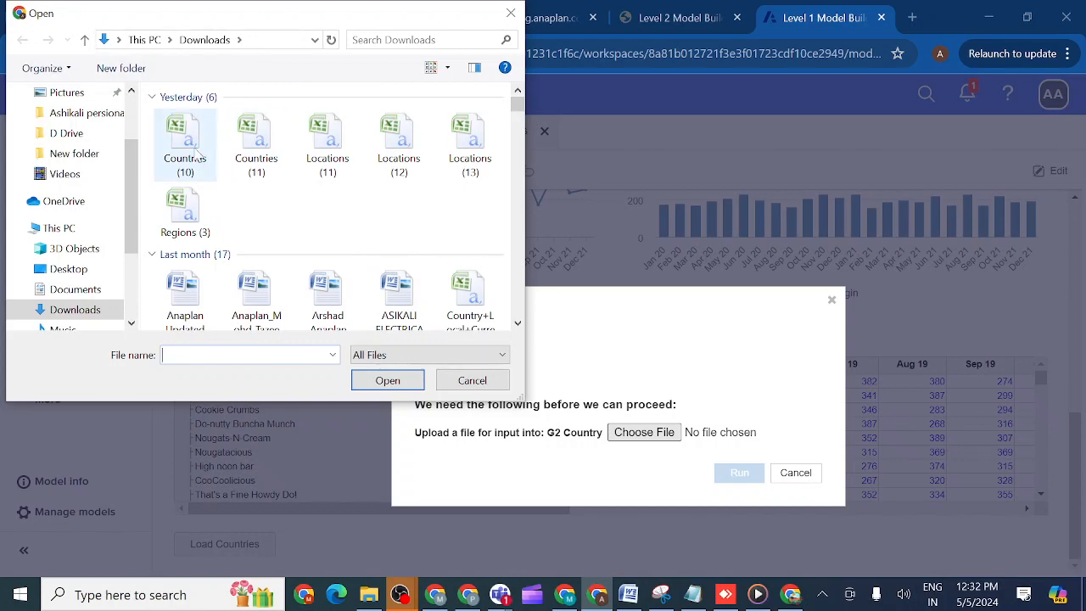
pyautogui.doubleClick(250, 146)
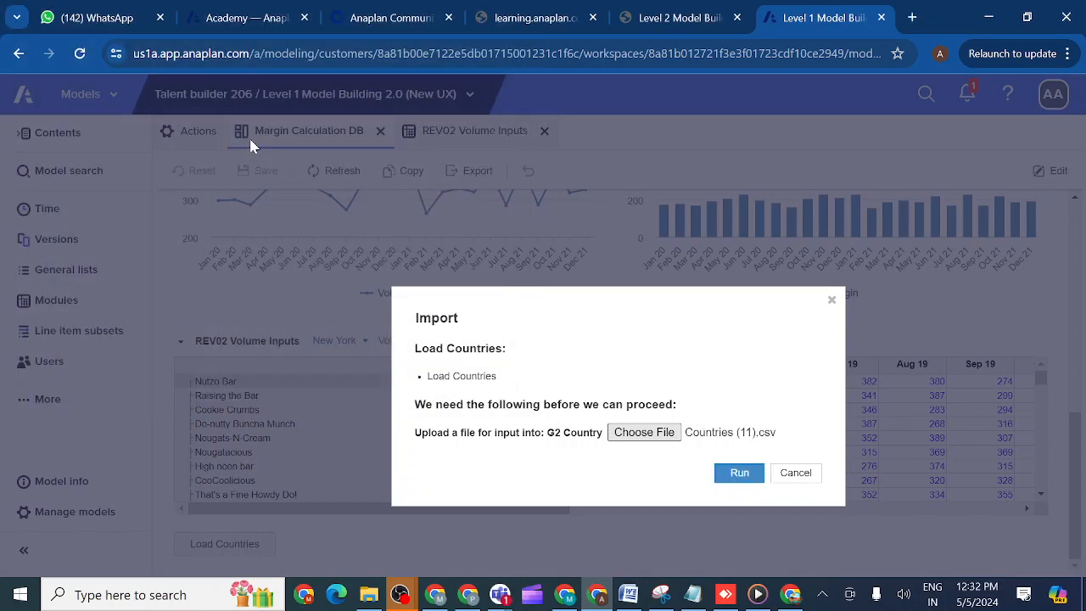
pyautogui.click(740, 478)
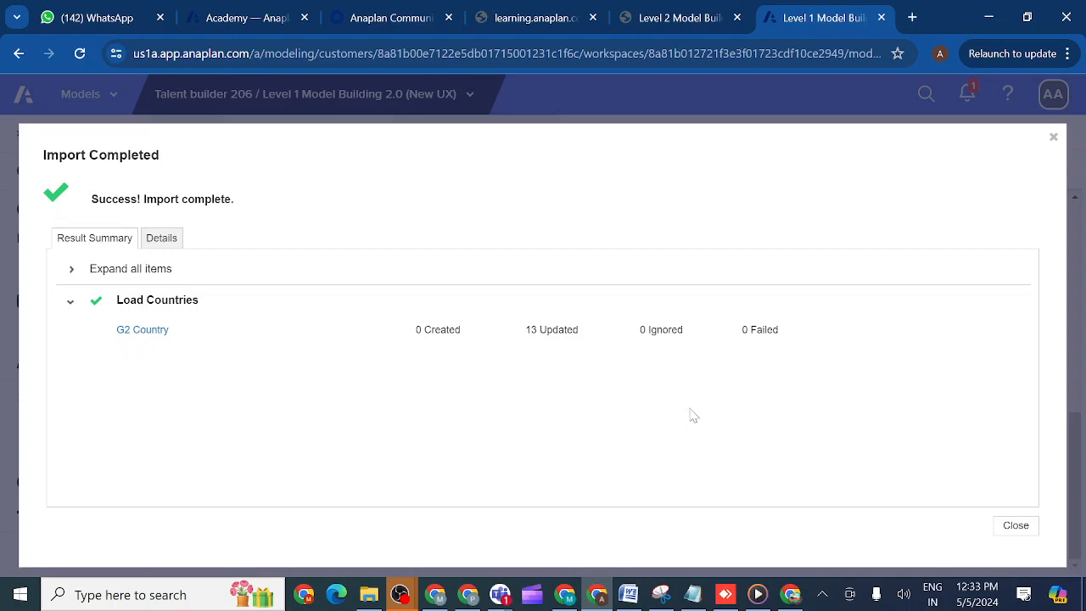
pyautogui.click(1016, 526)
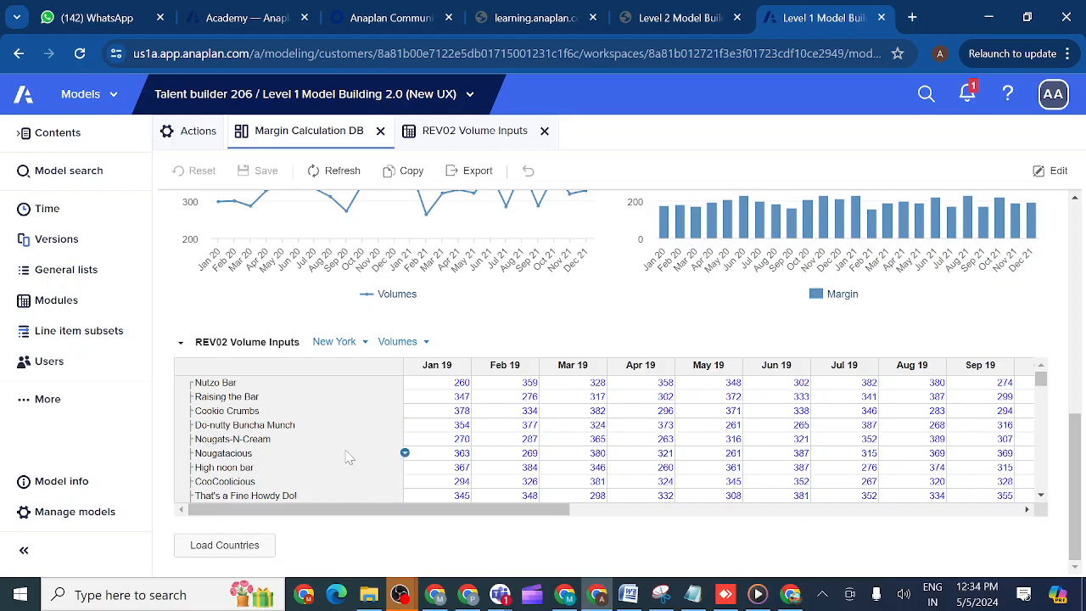
# - Open the source module of the dashboard's REV02 Volume Inputs grid, then return to the Margin Calculation DB dashboard
pyautogui.click(180, 344)
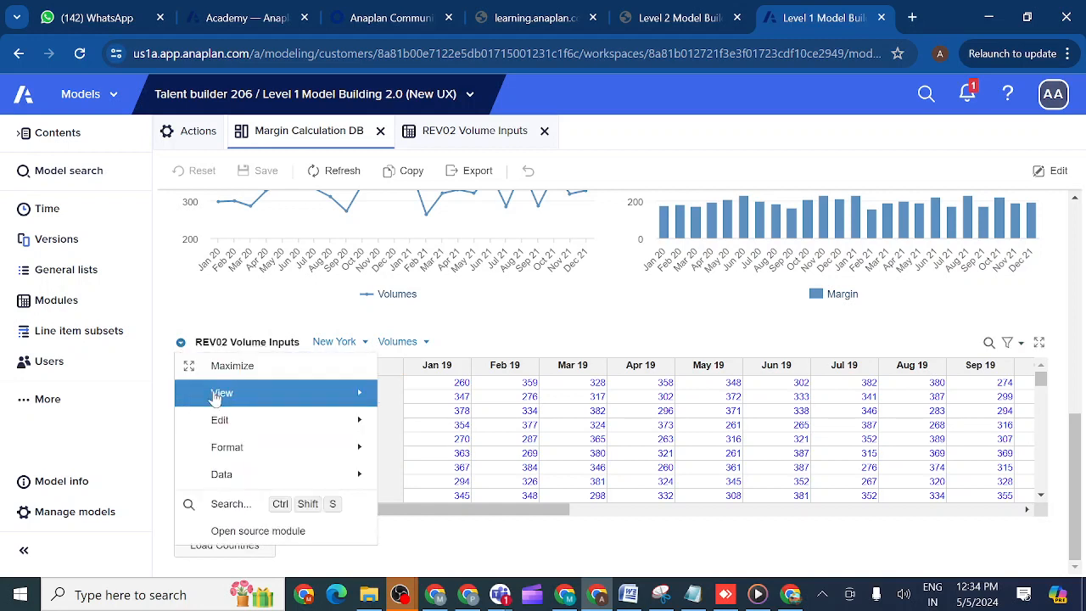
pyautogui.click(250, 531)
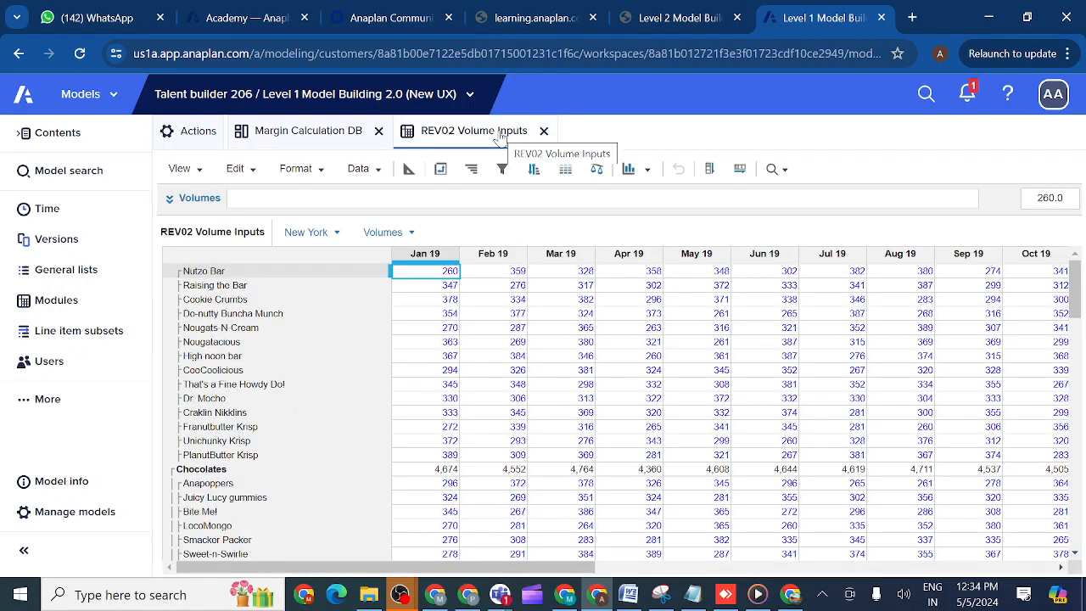
pyautogui.click(321, 136)
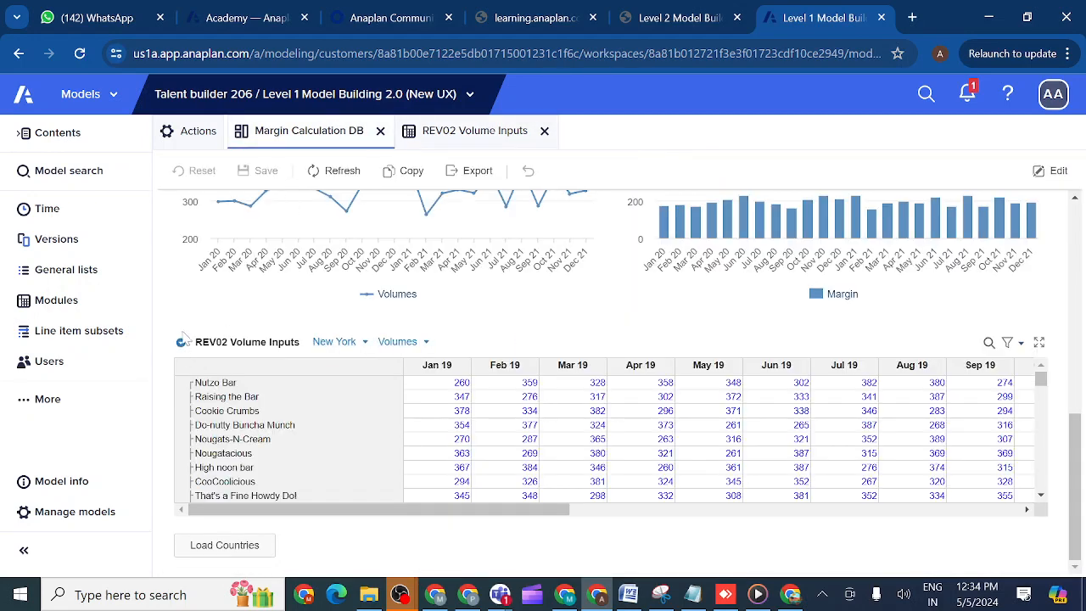
# - Search the dashboard's REV02 Volume Inputs grid for "vo"
pyautogui.click(183, 340)
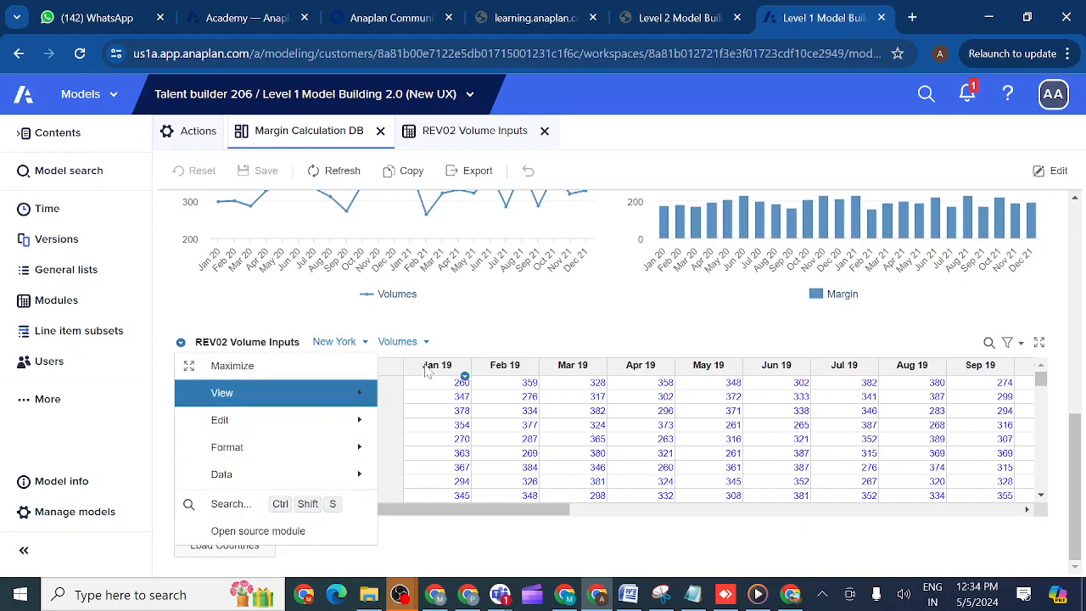
pyautogui.click(229, 504)
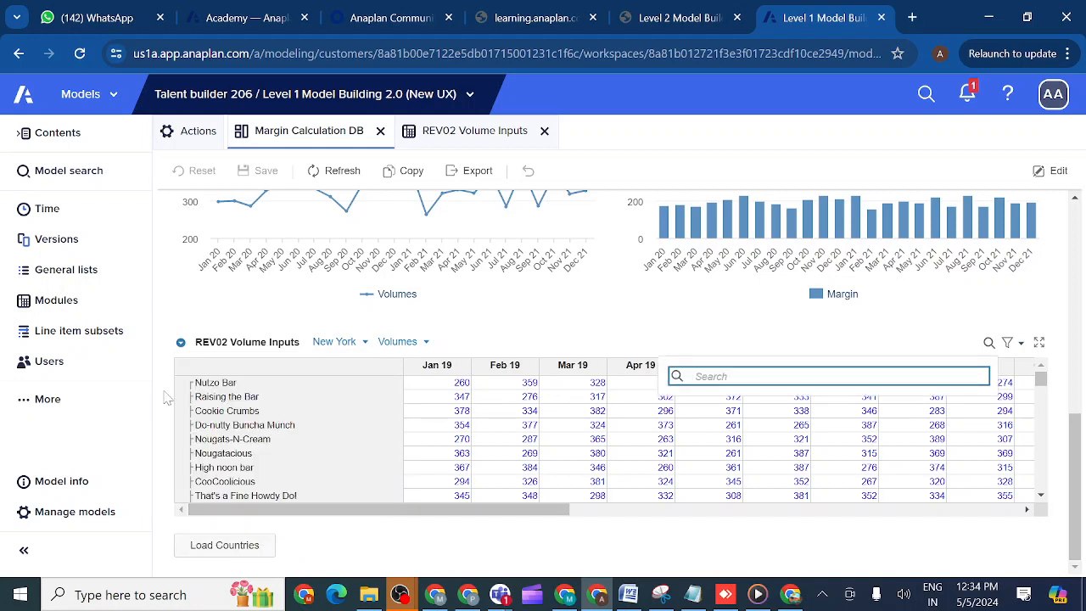
pyautogui.click(181, 344)
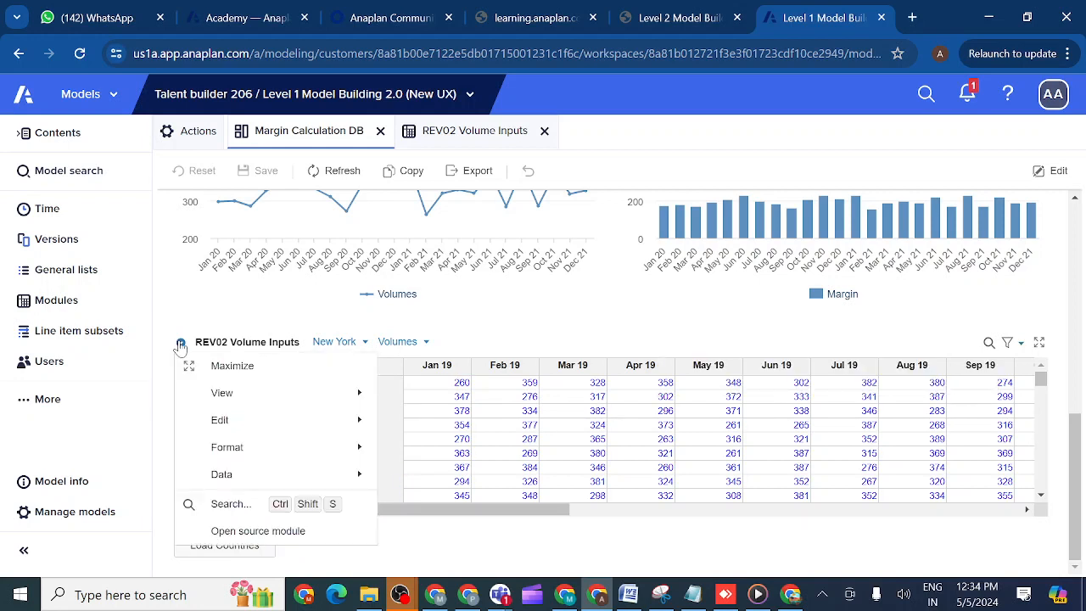
pyautogui.click(229, 504)
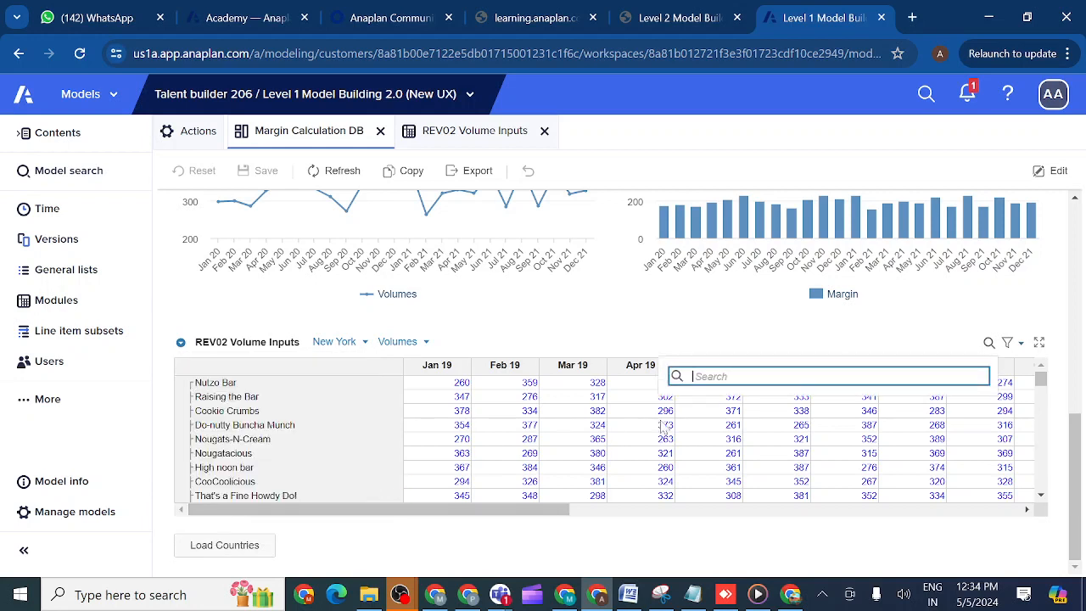
pyautogui.write('vp')
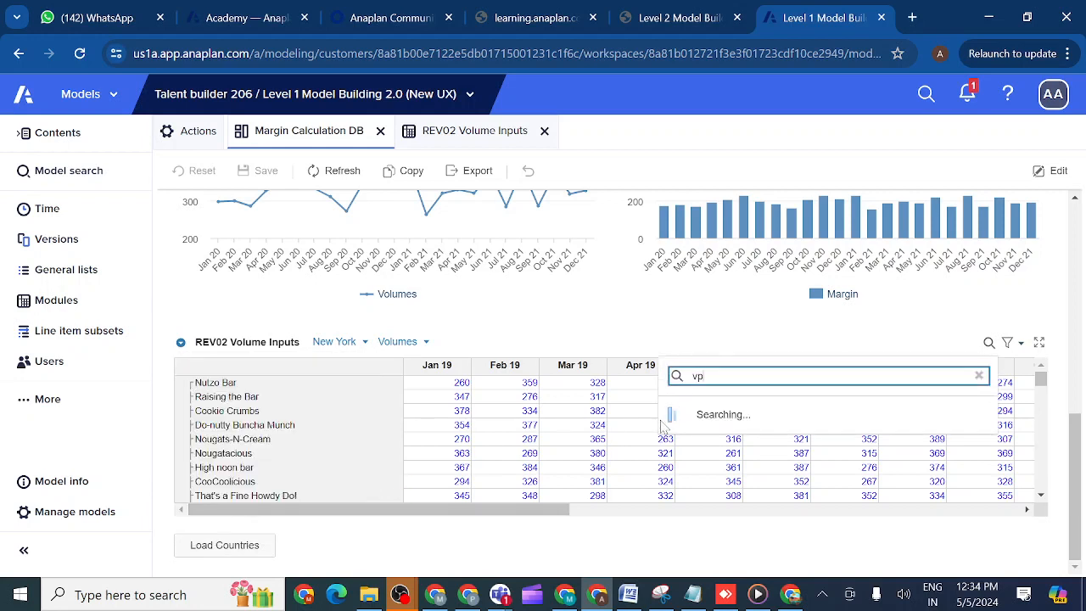
pyautogui.press('BackSpace')
pyautogui.write('o')
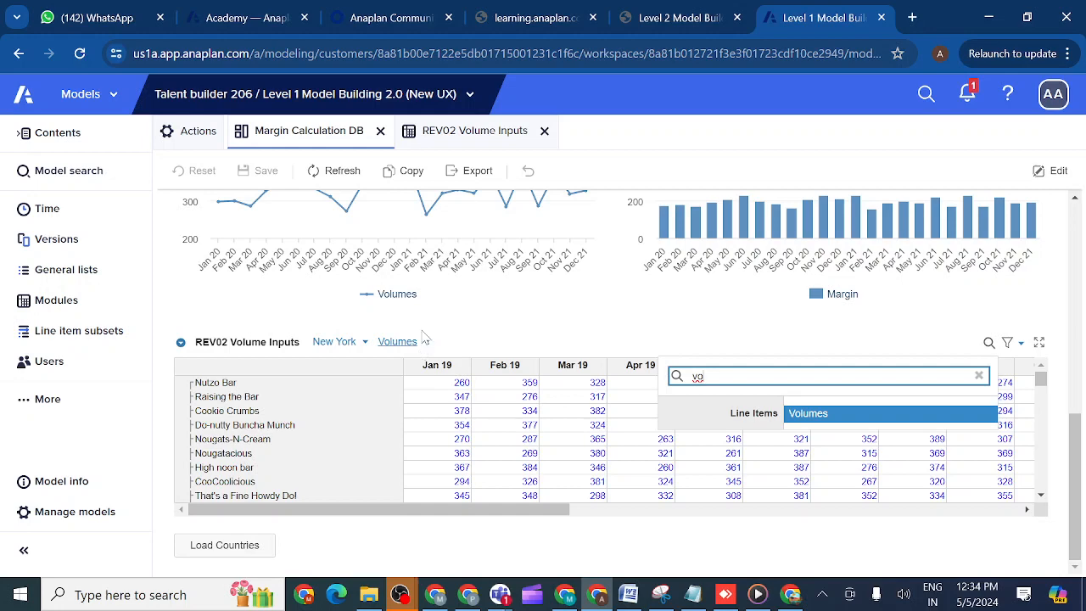
# - Switch the REV02 Volume Inputs module to its blueprint view, then return to the Margin Calculation DB dashboard
pyautogui.click(478, 133)
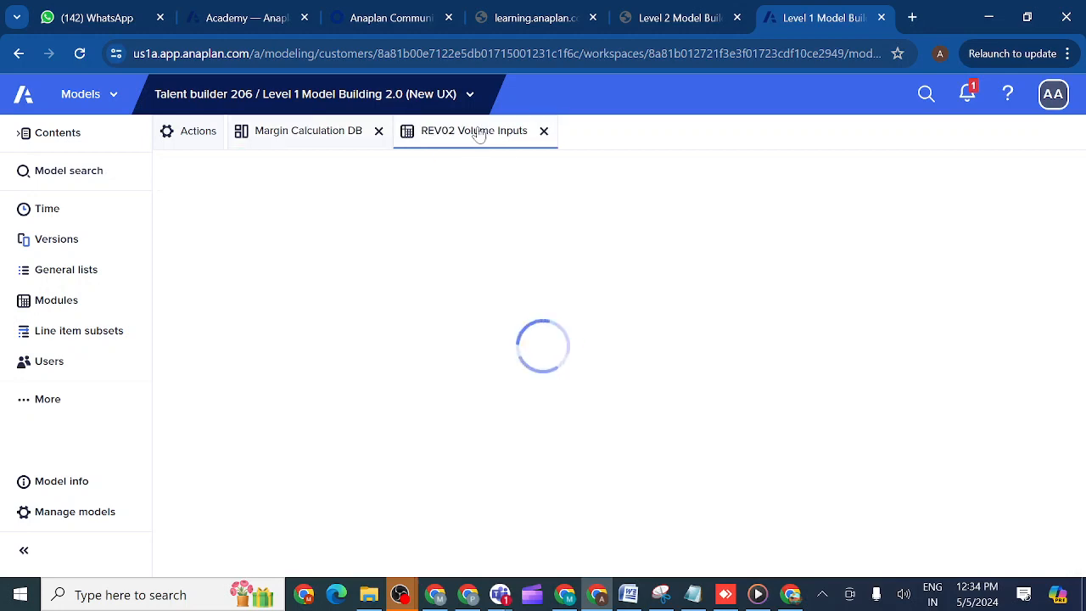
pyautogui.click(406, 173)
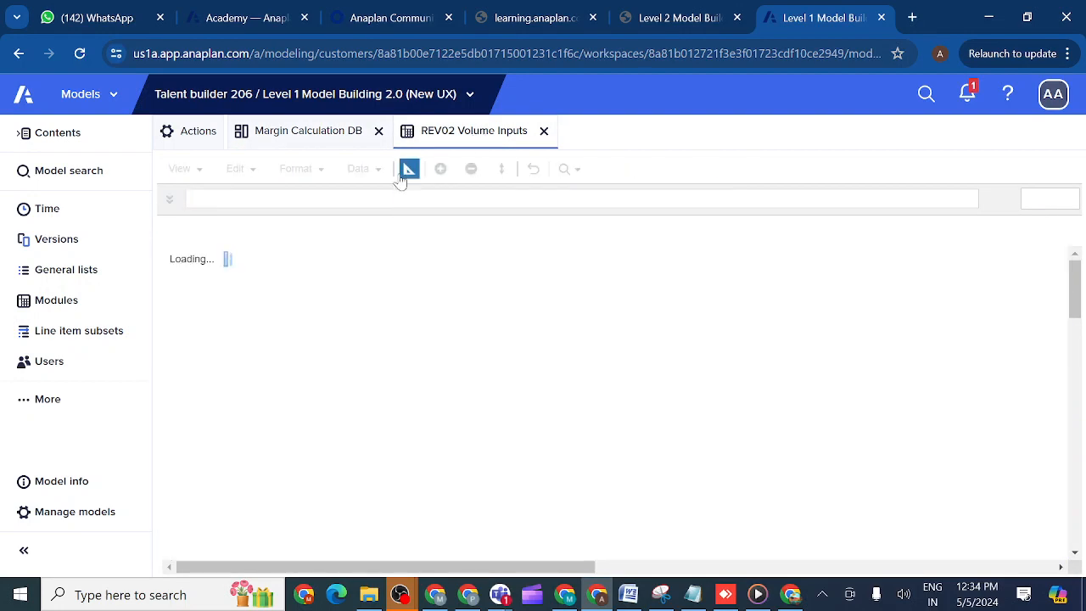
pyautogui.click(321, 136)
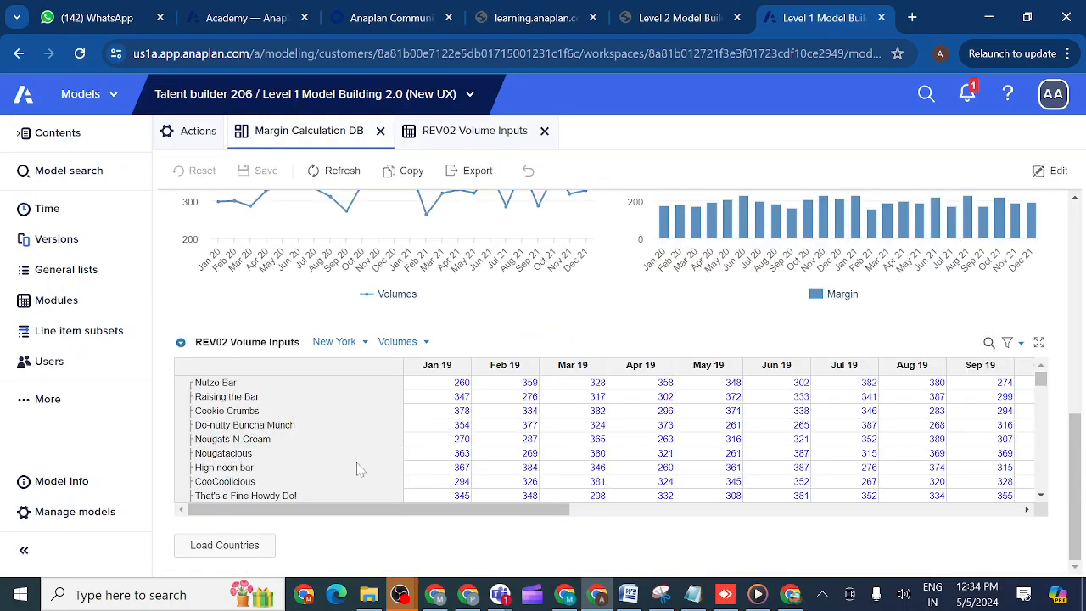
# - Reopen the search in the dashboard's REV02 Volume Inputs grid and go to the Volumes line item from the "vo" results
pyautogui.click(180, 344)
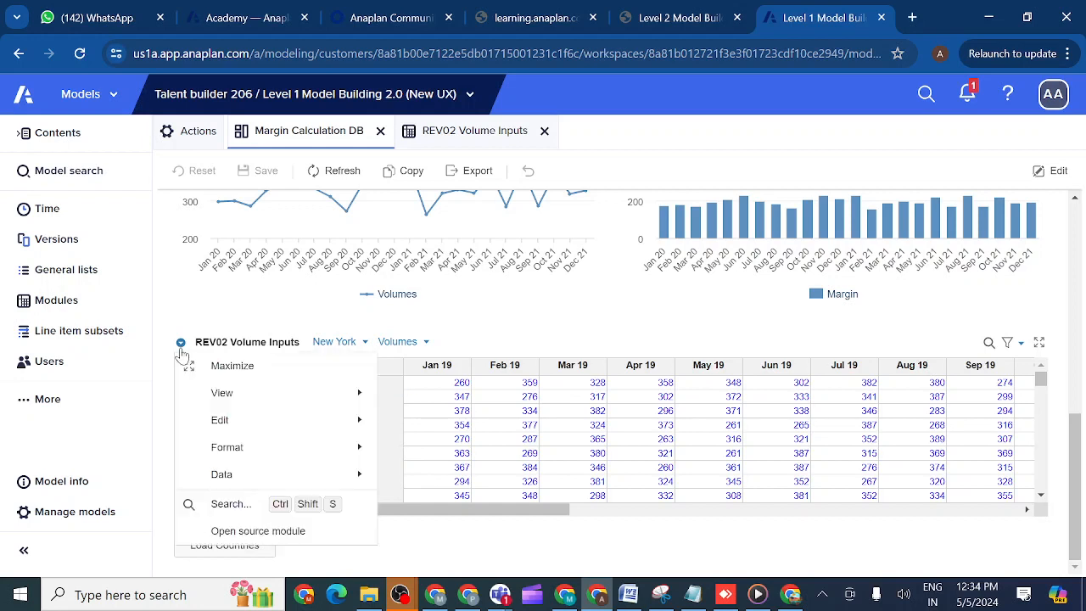
pyautogui.click(229, 505)
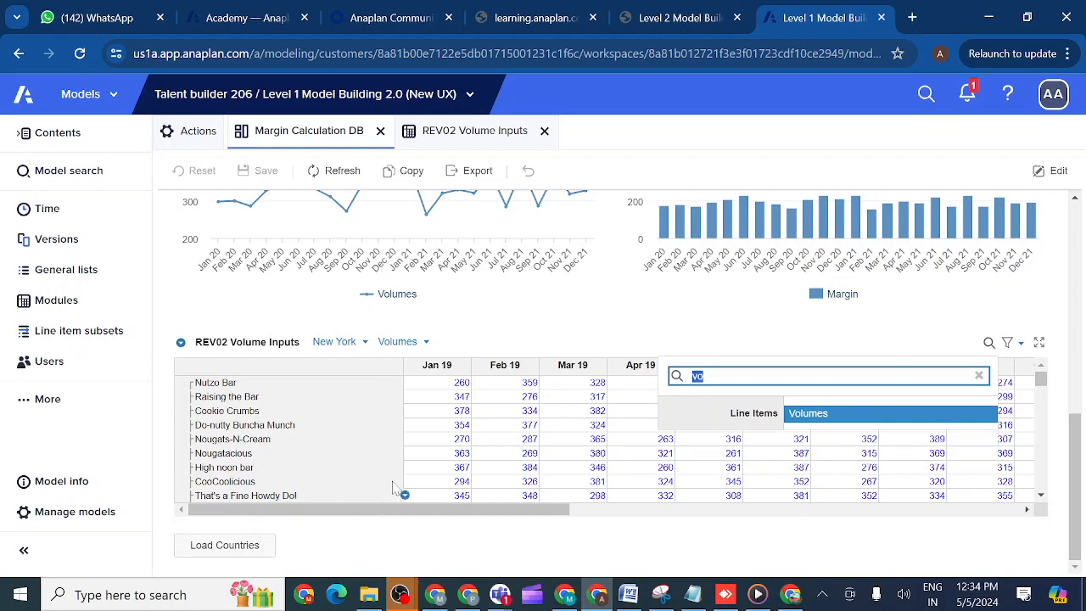
pyautogui.click(828, 416)
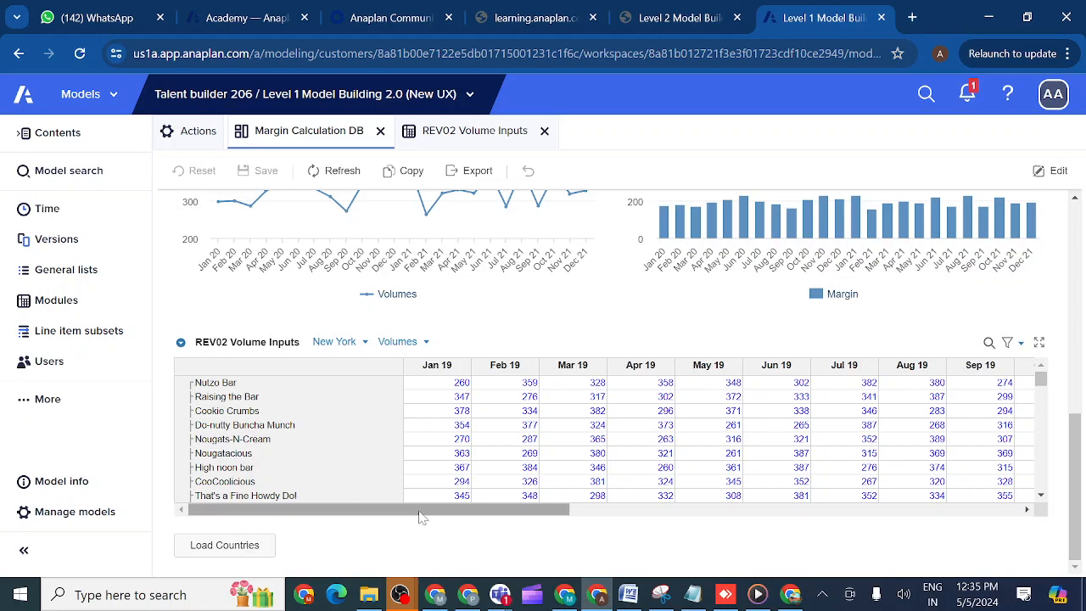
pyautogui.moveTo(419, 513); pyautogui.dragTo(291, 564)
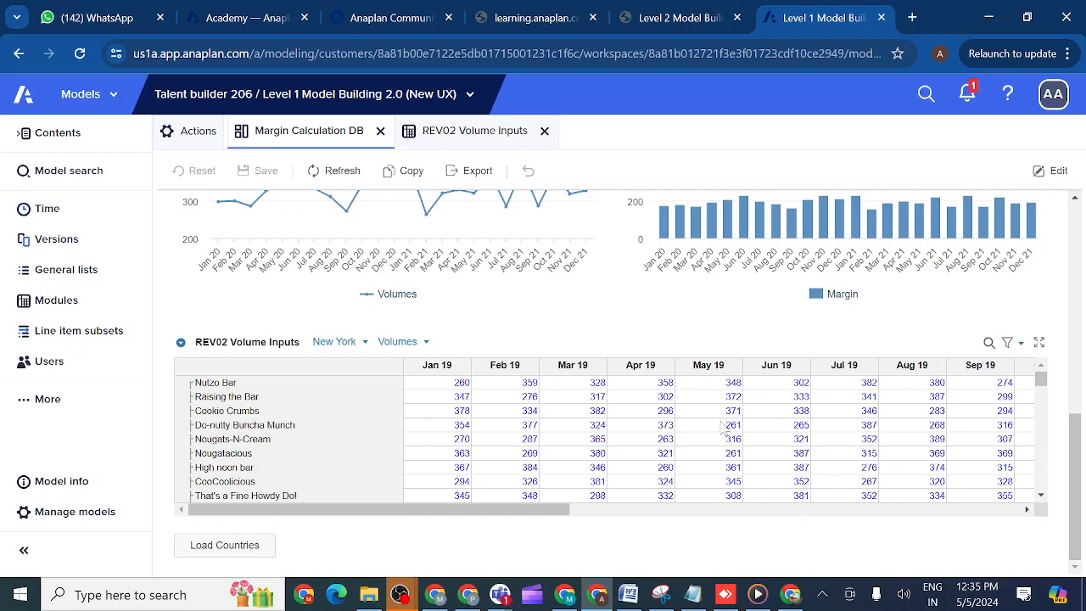
# - Return the REV02 Volume Inputs module to its grid view and try to drill down into Nutzo Bar's Jan 19 volume
pyautogui.click(461, 132)
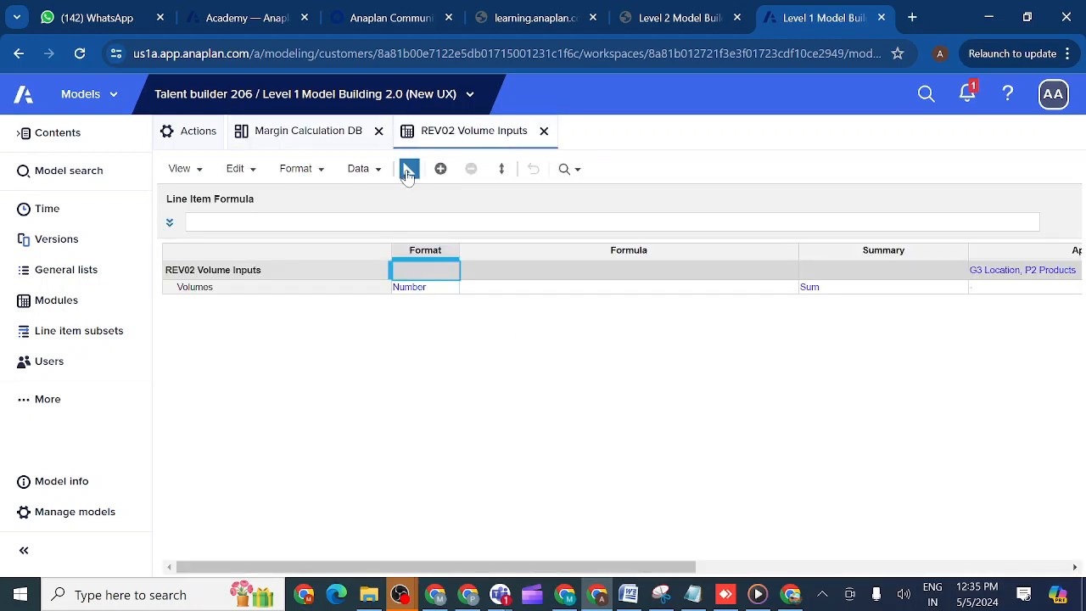
pyautogui.click(410, 170)
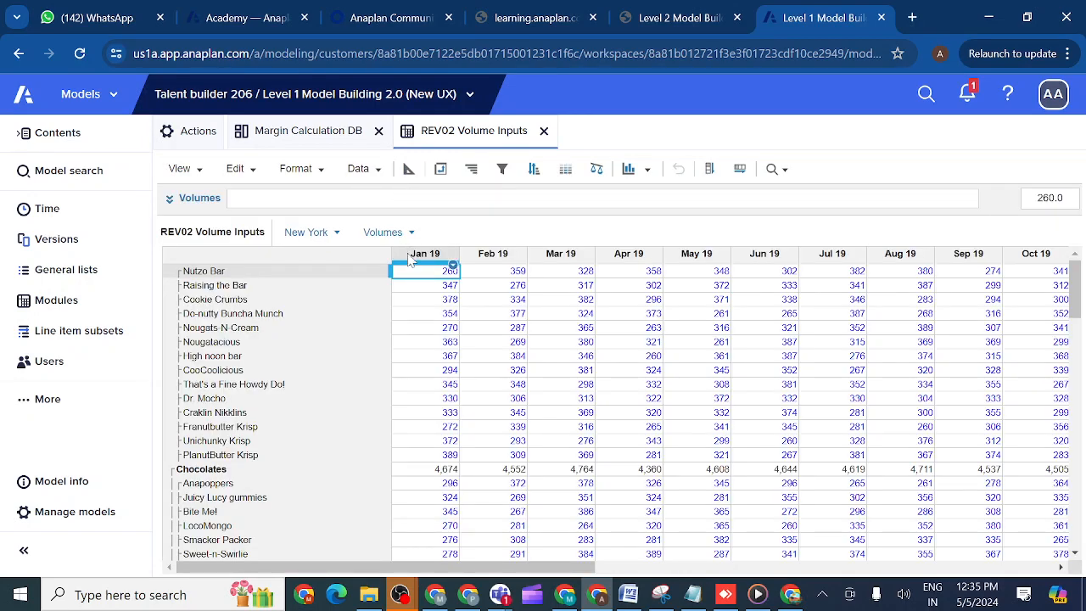
pyautogui.rightClick(450, 275)
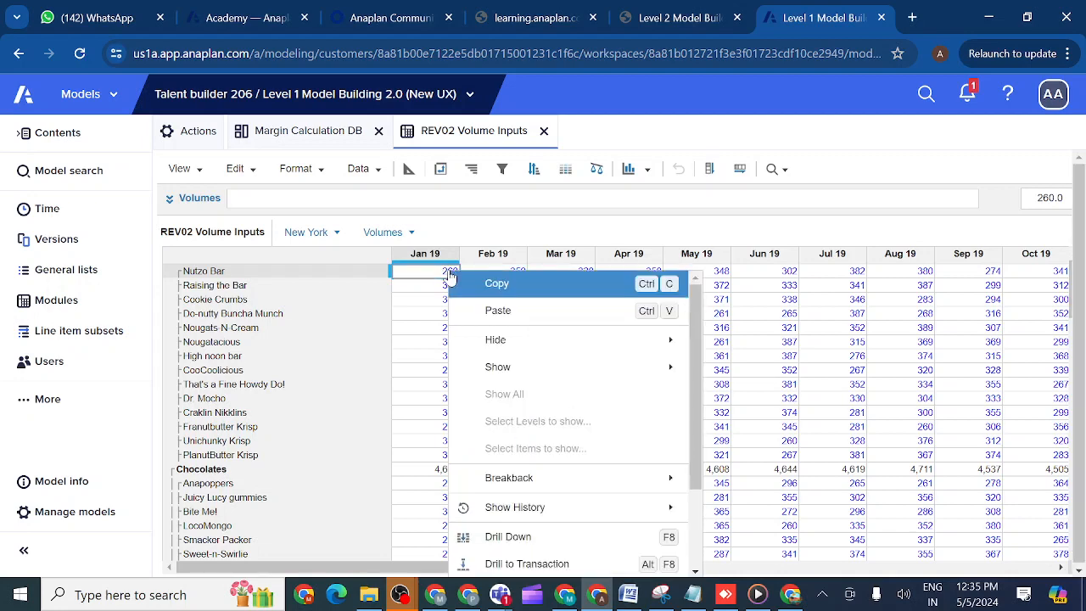
pyautogui.click(509, 540)
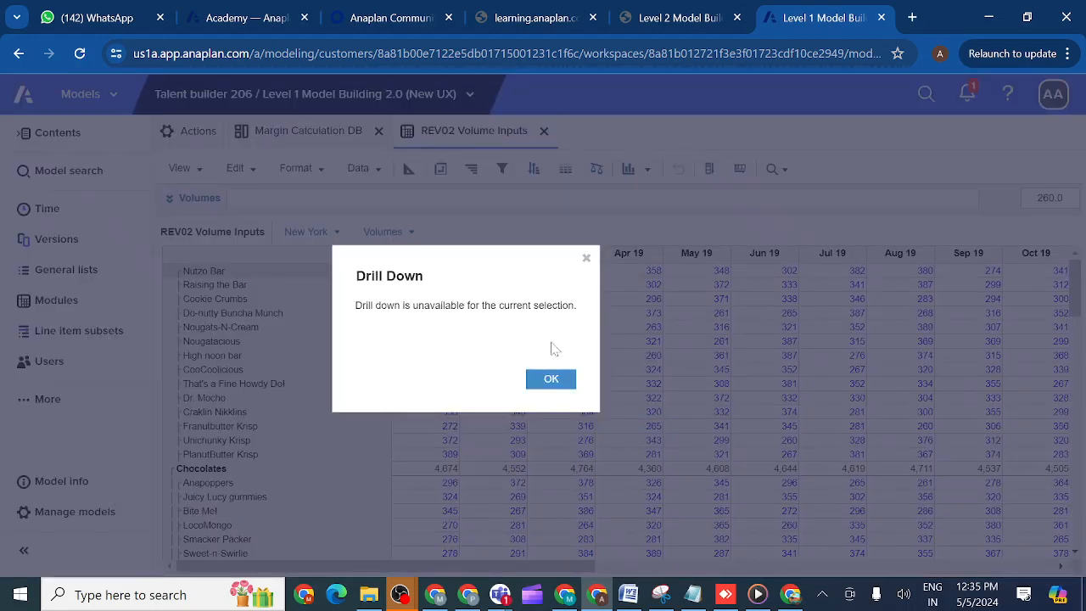
# - Dismiss the drill-down message and open the REV03 Margin Calculation module from the modules list
pyautogui.click(551, 380)
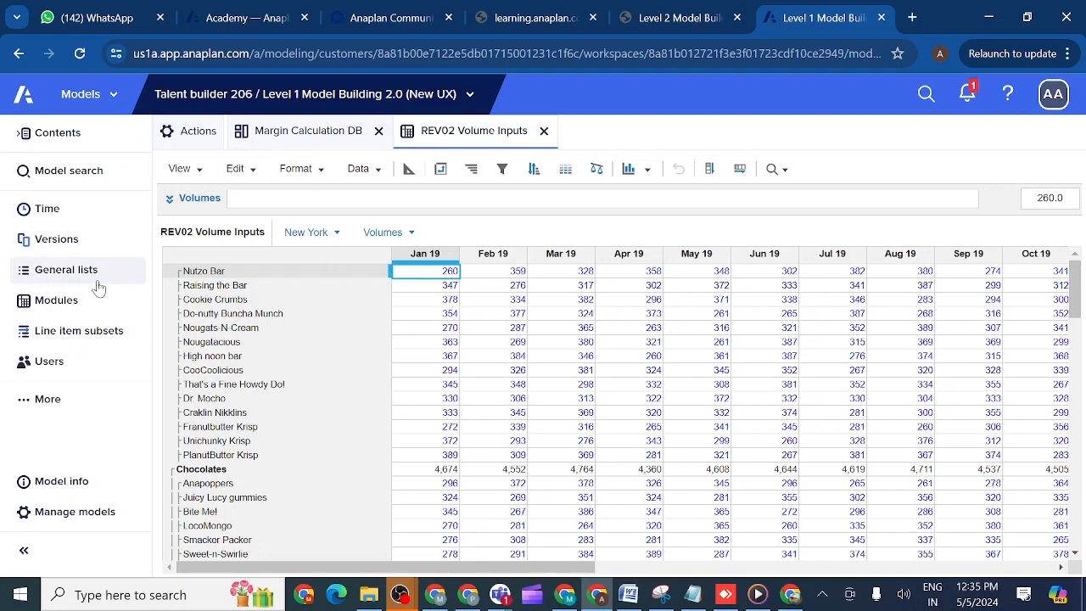
pyautogui.click(56, 300)
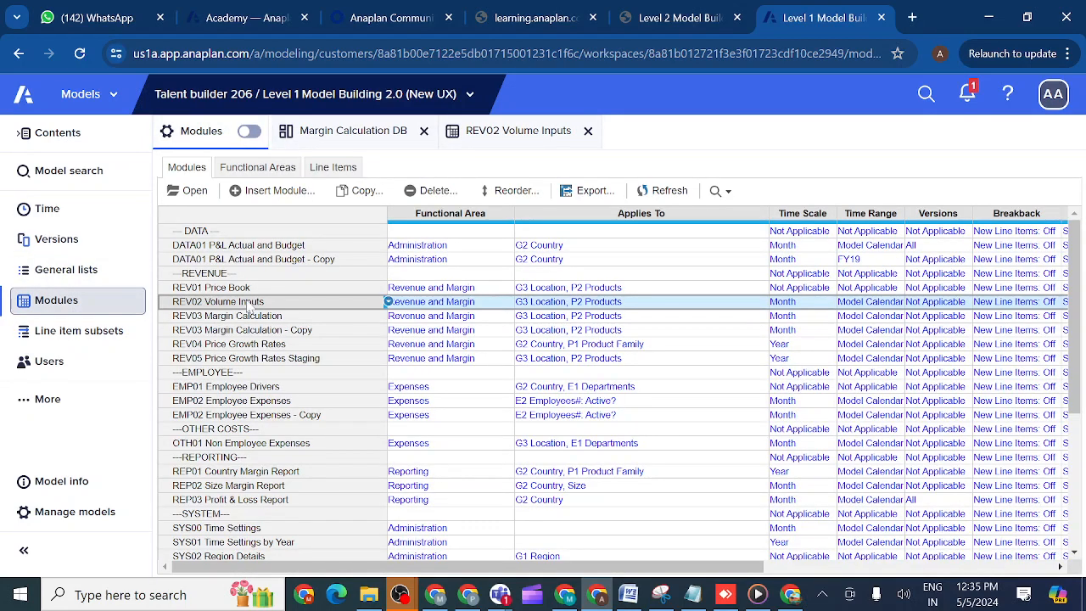
pyautogui.click(231, 317)
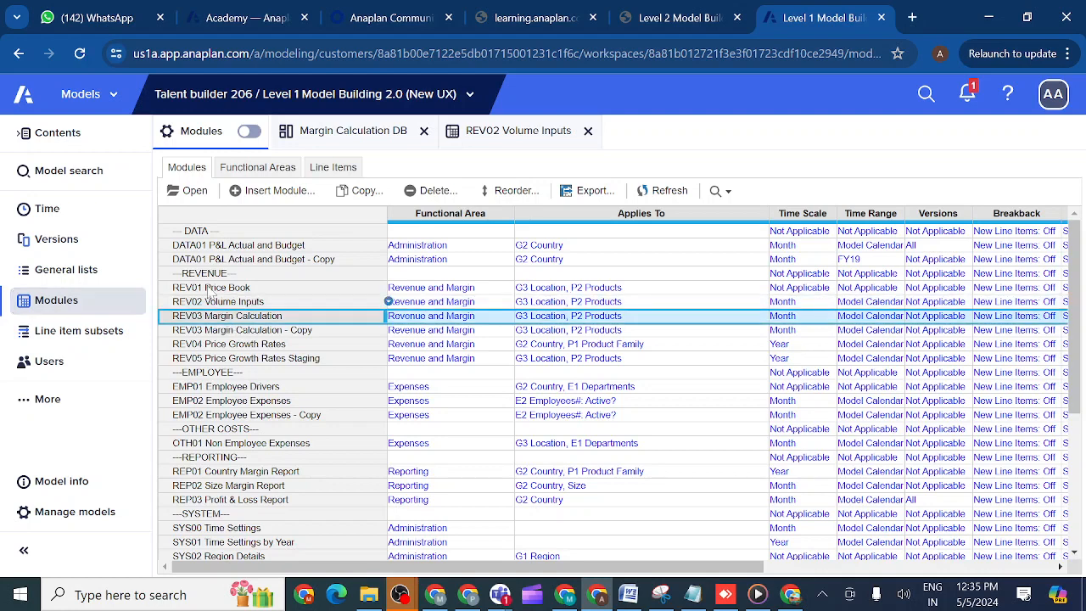
pyautogui.click(196, 192)
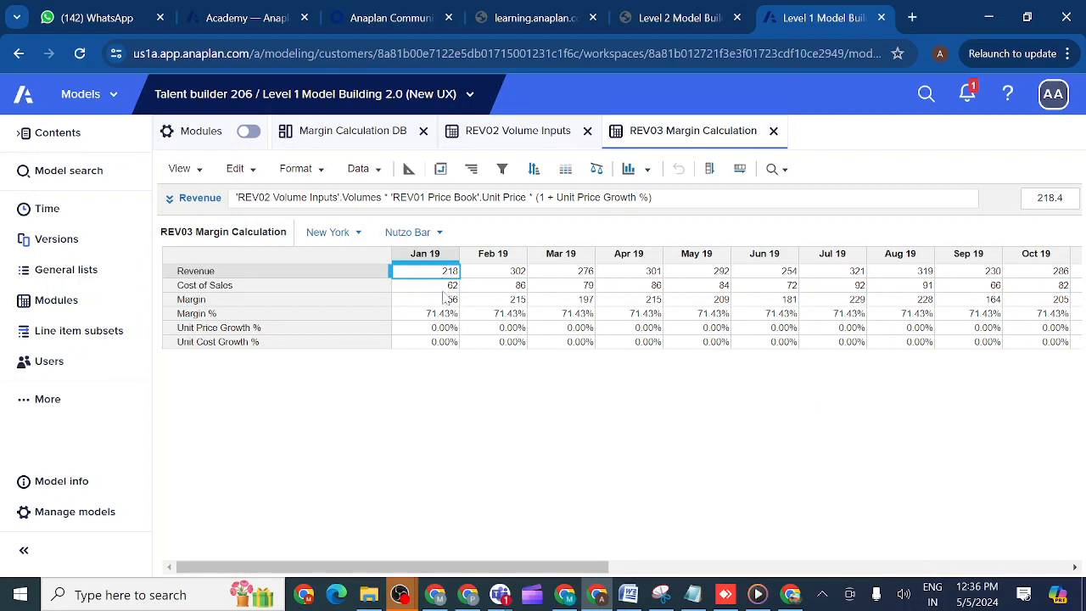
# - Drill down into Nutzo Bar's Jan 19 Revenue for New York and enlarge the drill-down window to show its source grids
pyautogui.rightClick(441, 274)
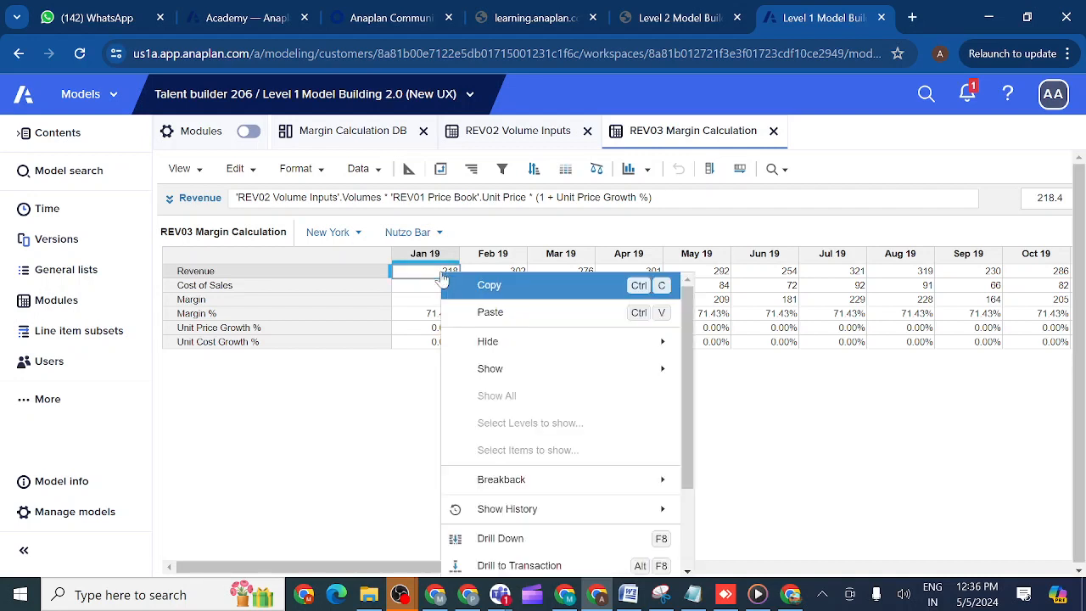
pyautogui.click(500, 539)
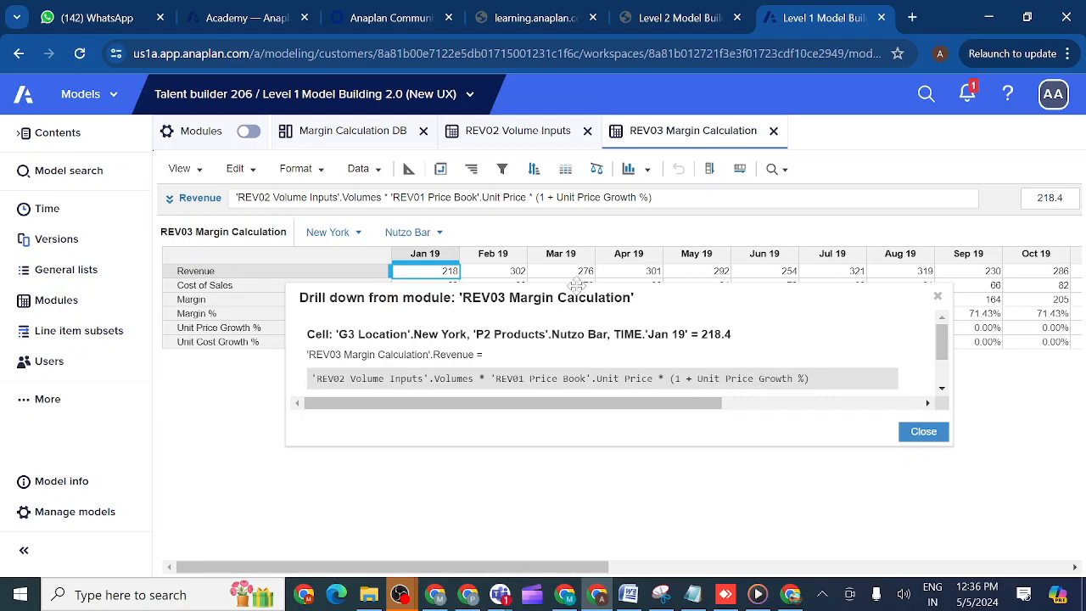
pyautogui.moveTo(575, 283); pyautogui.dragTo(568, 200)
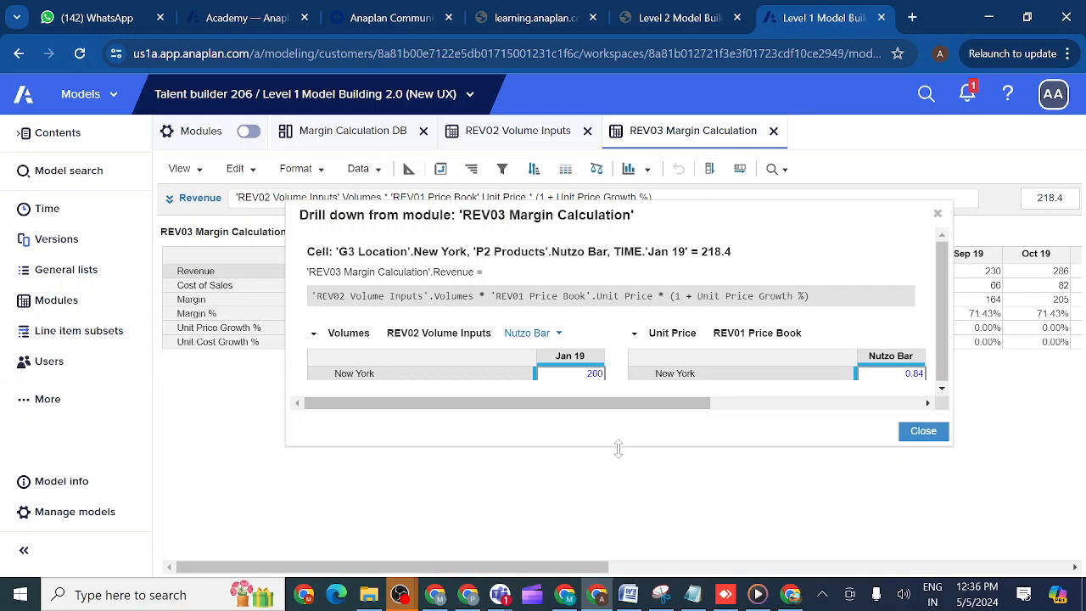
pyautogui.moveTo(617, 445); pyautogui.dragTo(618, 492)
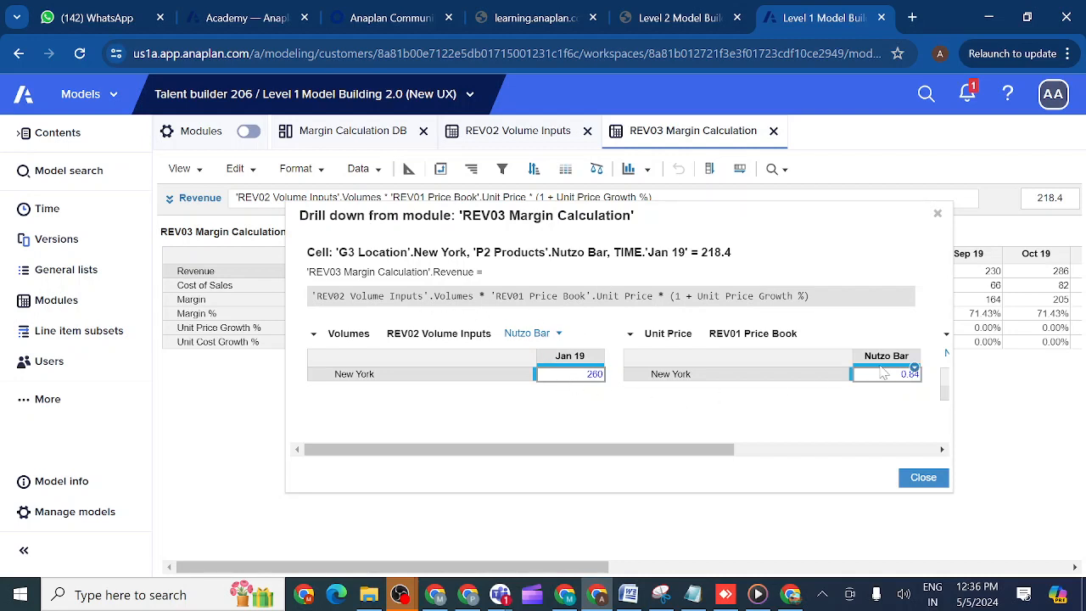
# - Try to drill further into the Jan 19 Volumes value from REV02 Volume Inputs, and close the drill-down window
pyautogui.rightClick(592, 382)
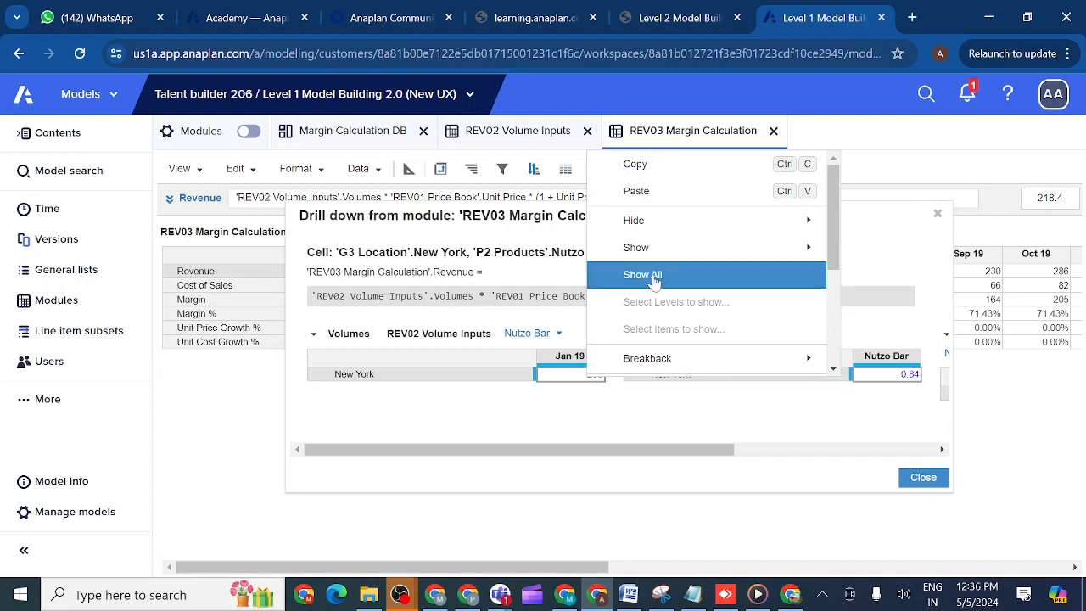
pyautogui.moveTo(789, 221)
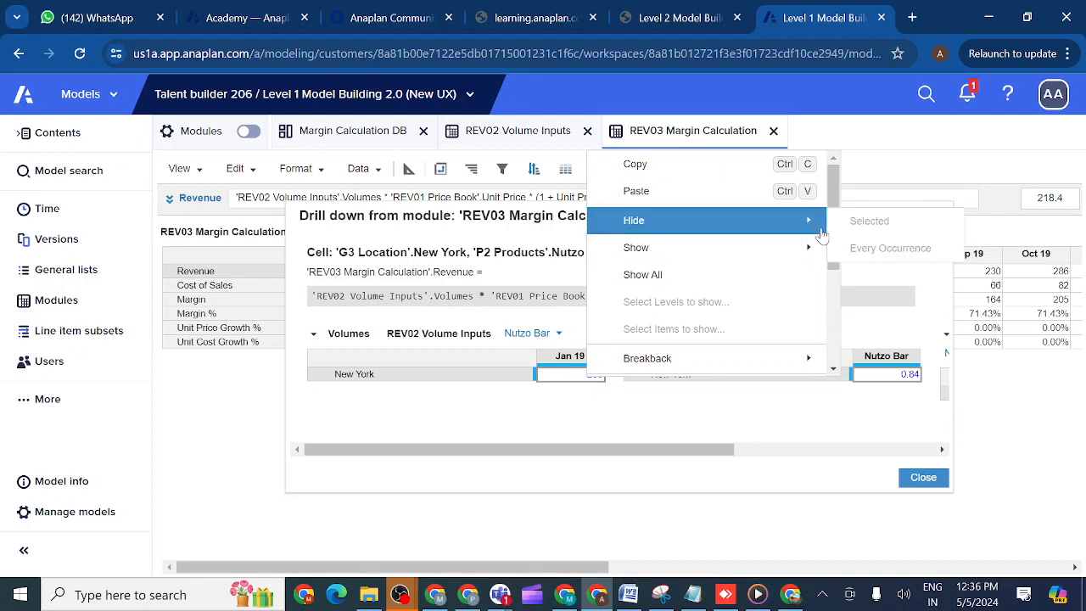
pyautogui.moveTo(834, 198); pyautogui.dragTo(834, 280)
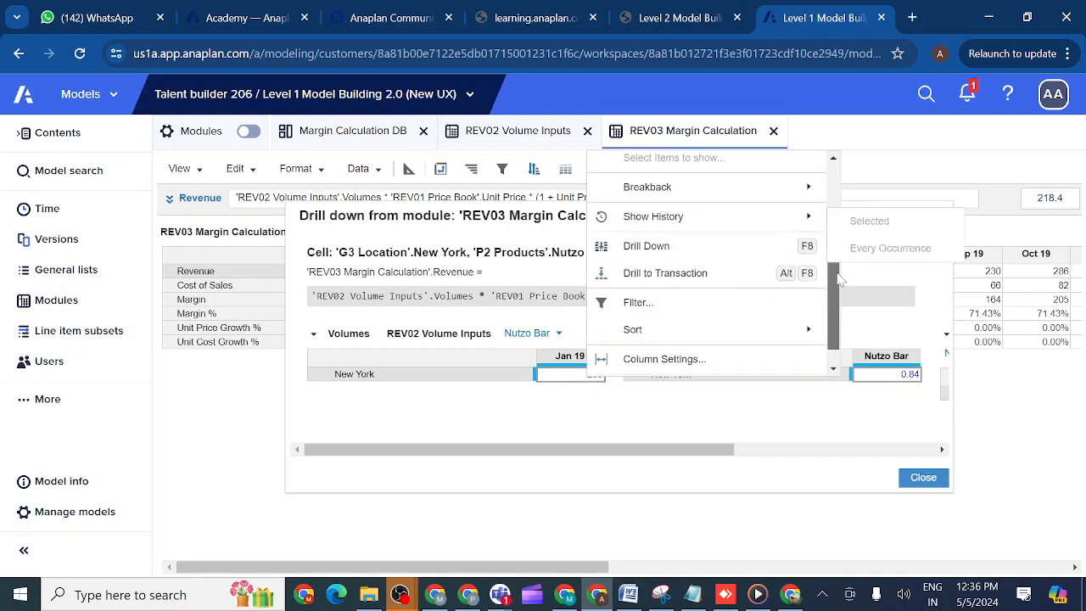
pyautogui.click(665, 251)
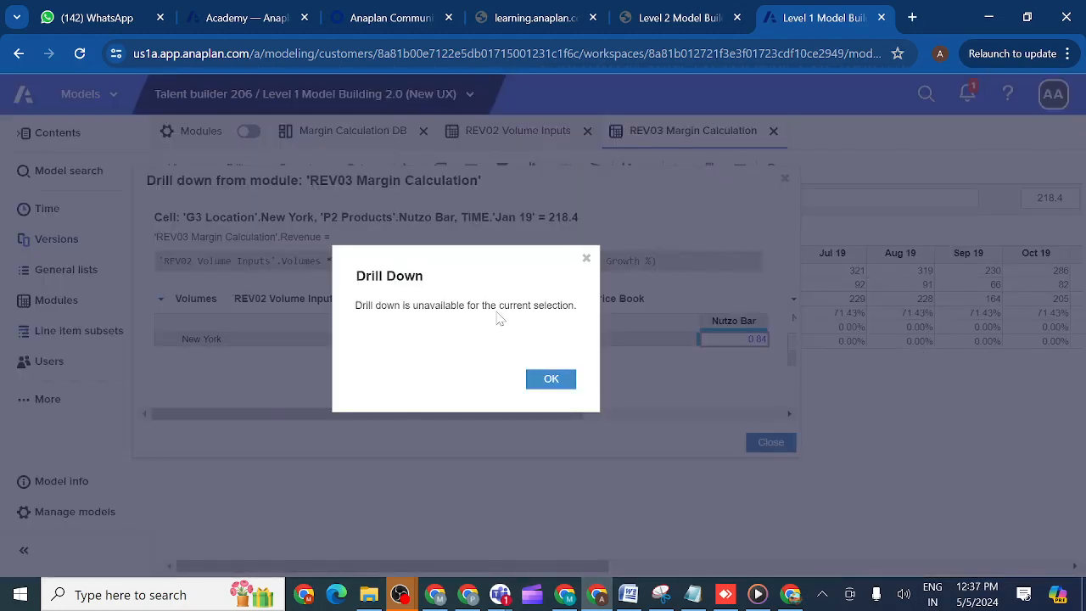
pyautogui.click(551, 380)
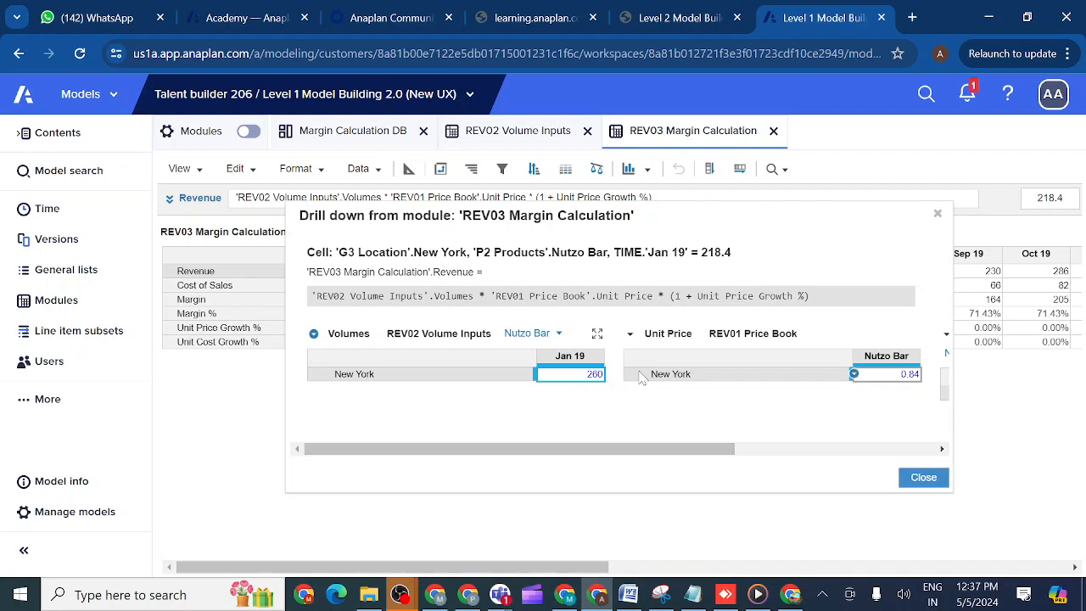
pyautogui.click(938, 216)
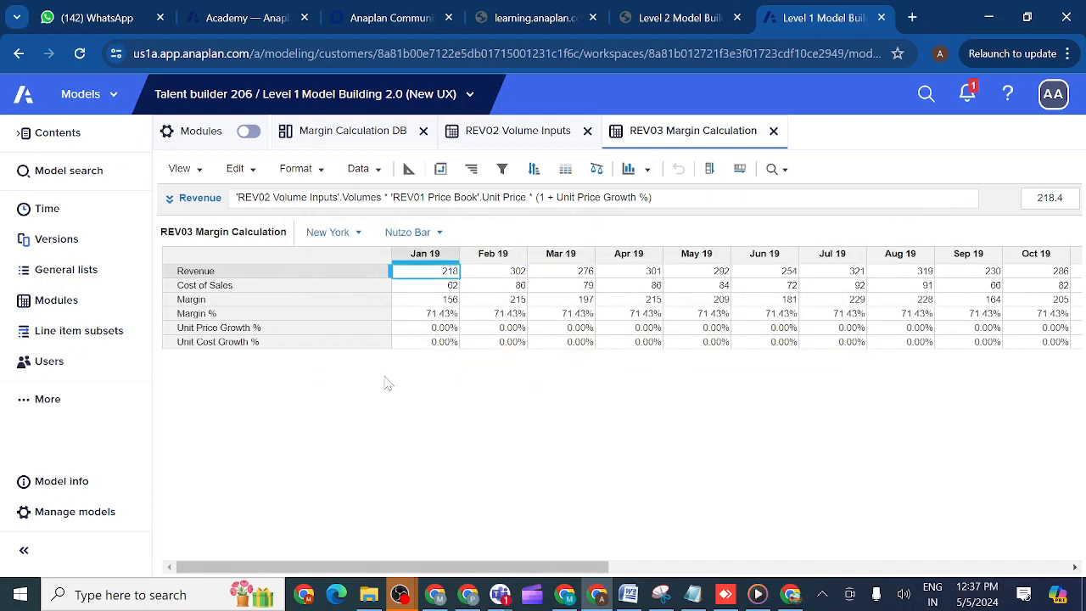
# - Open the REP03 Profit & Loss Report module from the modules list
pyautogui.click(85, 312)
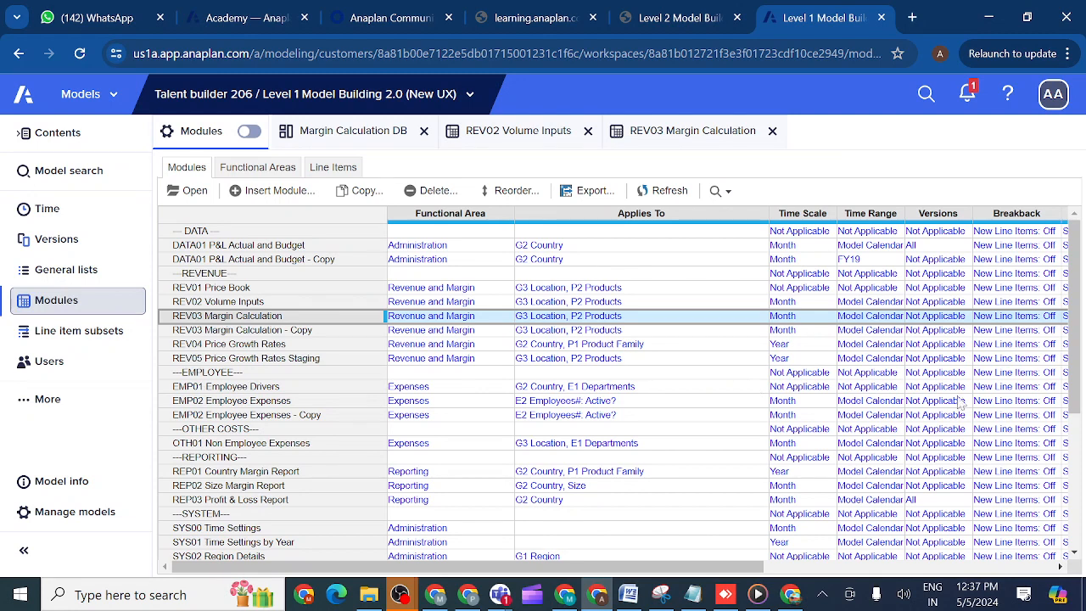
pyautogui.moveTo(1078, 399); pyautogui.dragTo(1081, 490)
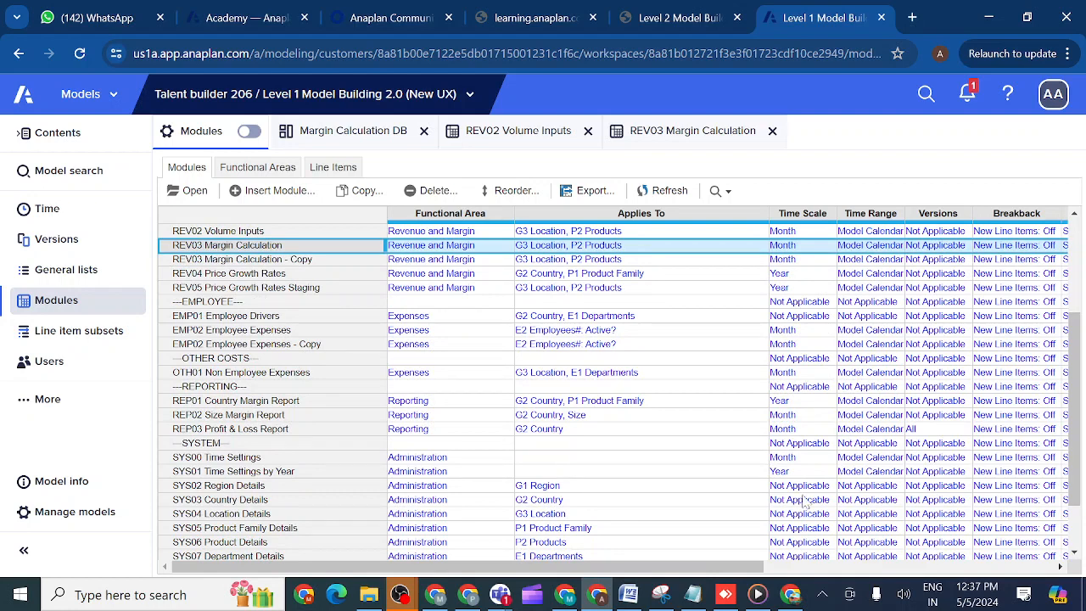
pyautogui.click(322, 433)
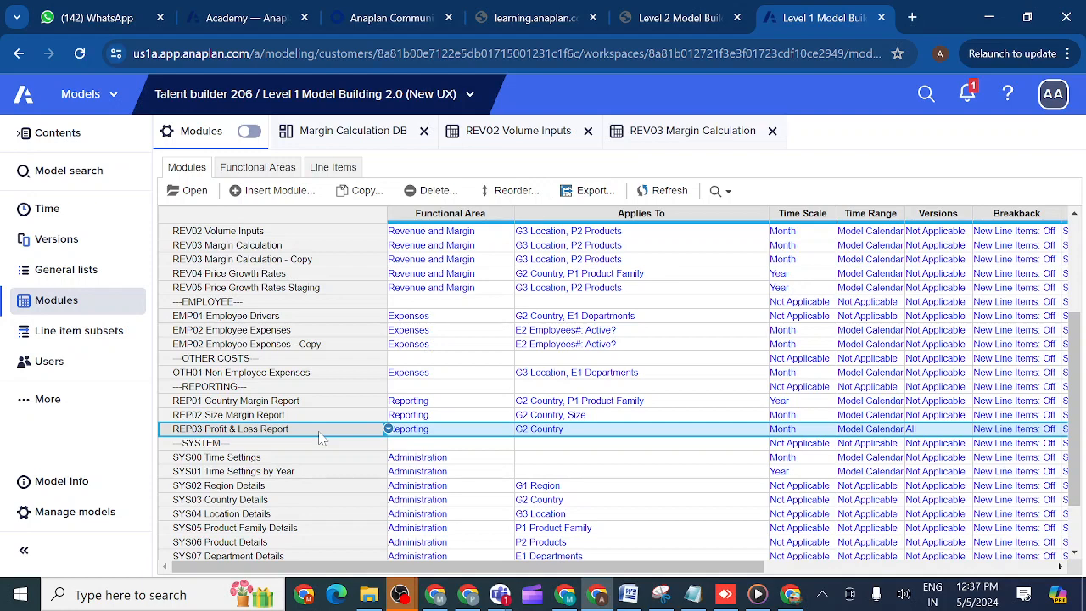
pyautogui.click(195, 197)
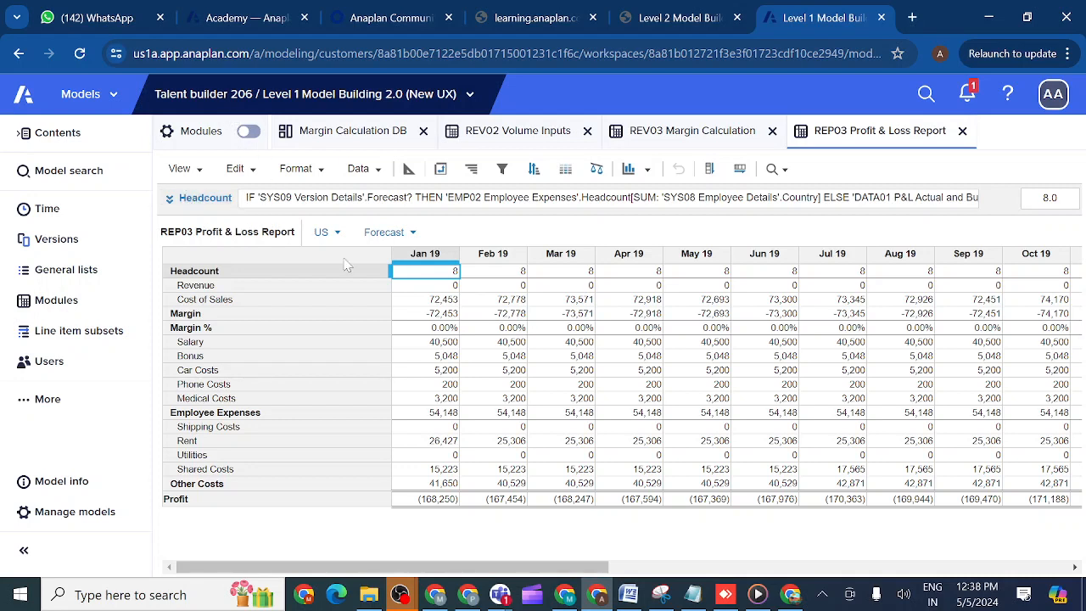
# - Drill down into the US Forecast Headcount for Jan 19 and enlarge the drill-down window to show the full formula and source grids
pyautogui.rightClick(438, 278)
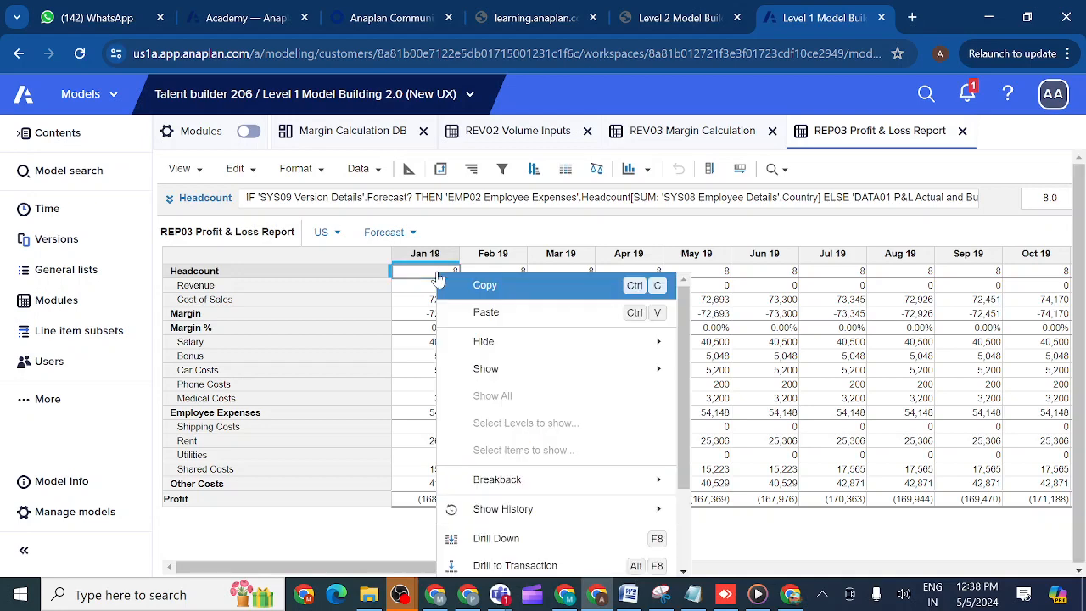
pyautogui.click(500, 540)
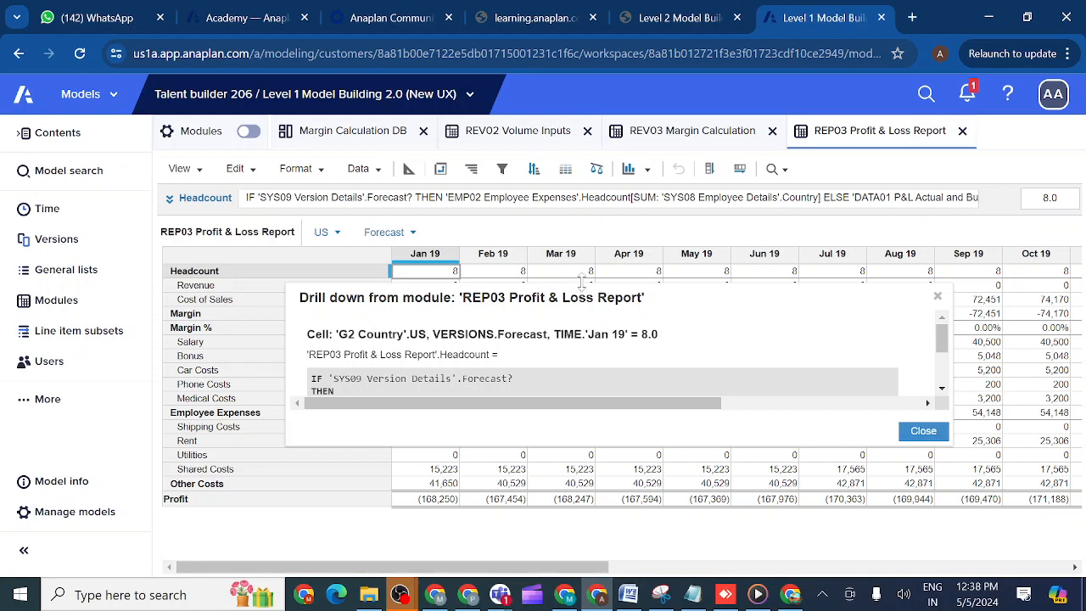
pyautogui.moveTo(582, 280); pyautogui.dragTo(578, 192)
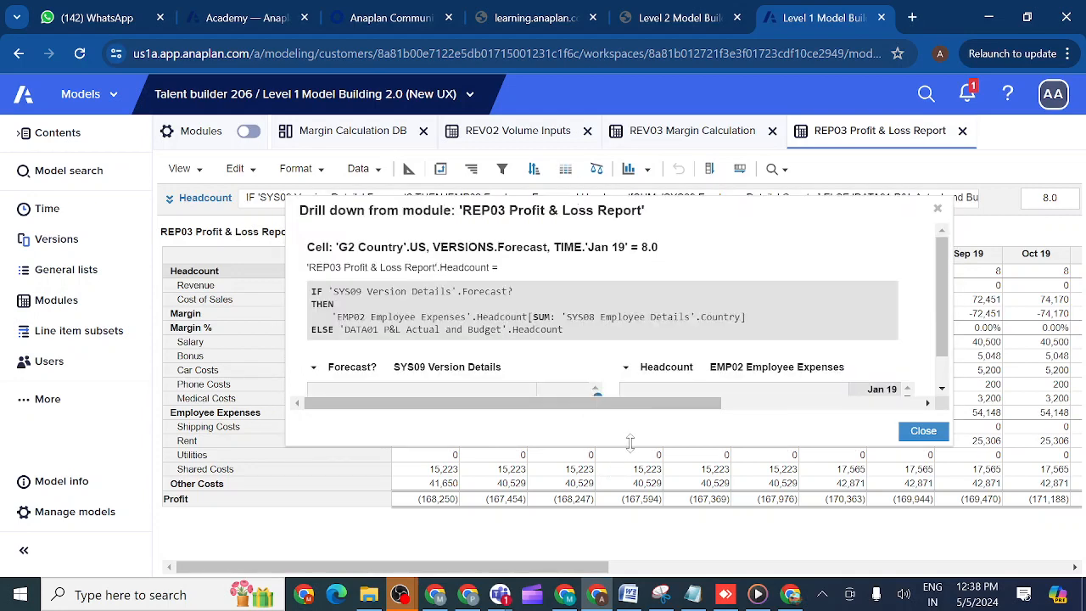
pyautogui.moveTo(624, 445); pyautogui.dragTo(628, 512)
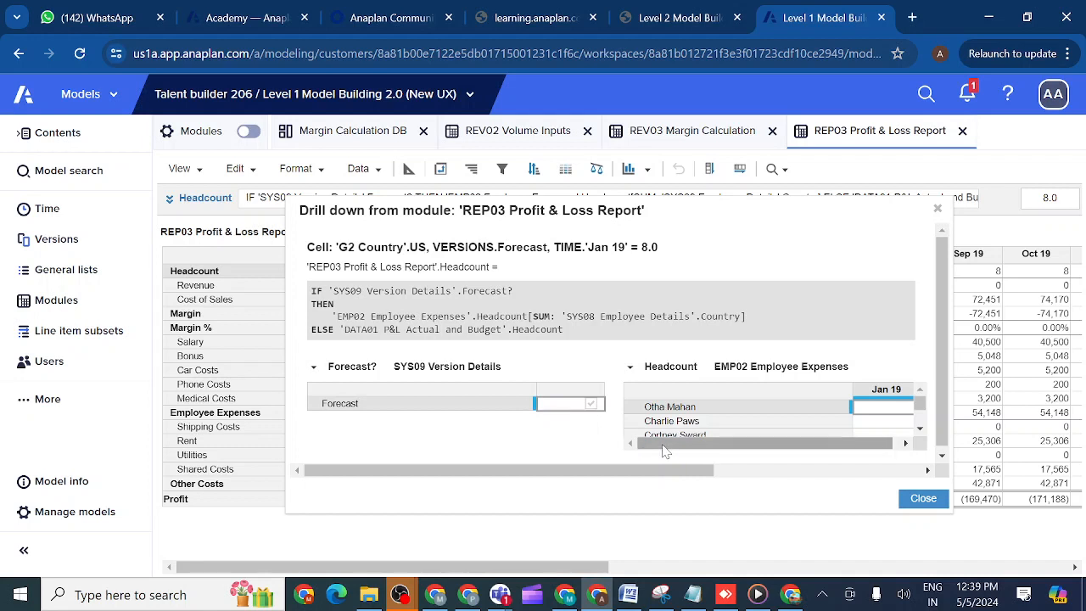
# - Examine the Headcount drill-down's source grids from SYS09 Version Details, EMP02 Employee Expenses and DATA01 P&L Actual and Budget
pyautogui.moveTo(666, 449); pyautogui.dragTo(756, 449)
pyautogui.moveTo(945, 411); pyautogui.dragTo(945, 418)
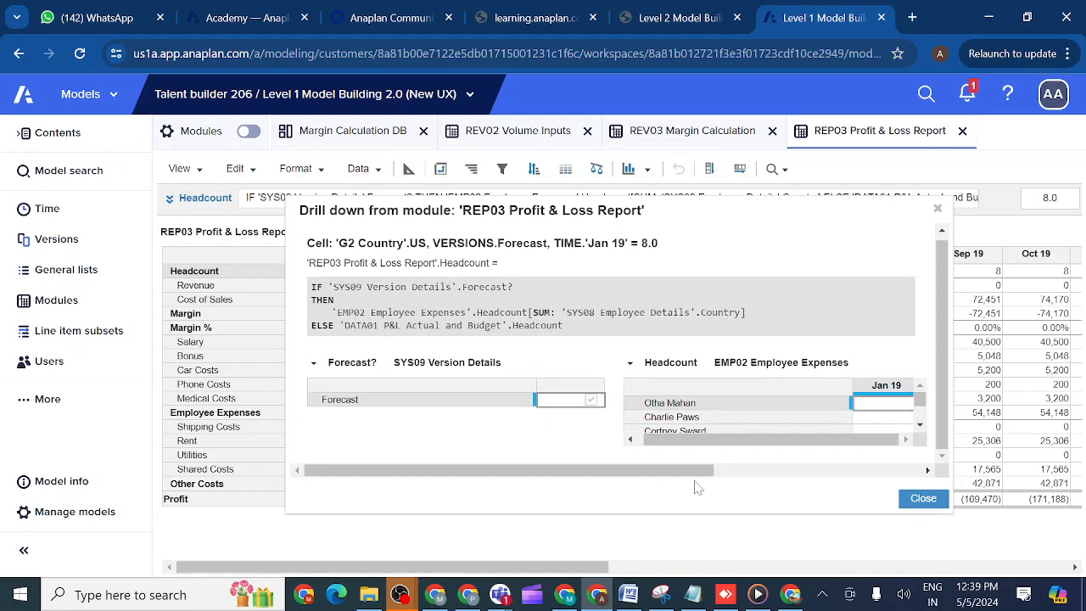
pyautogui.moveTo(691, 477); pyautogui.dragTo(853, 472)
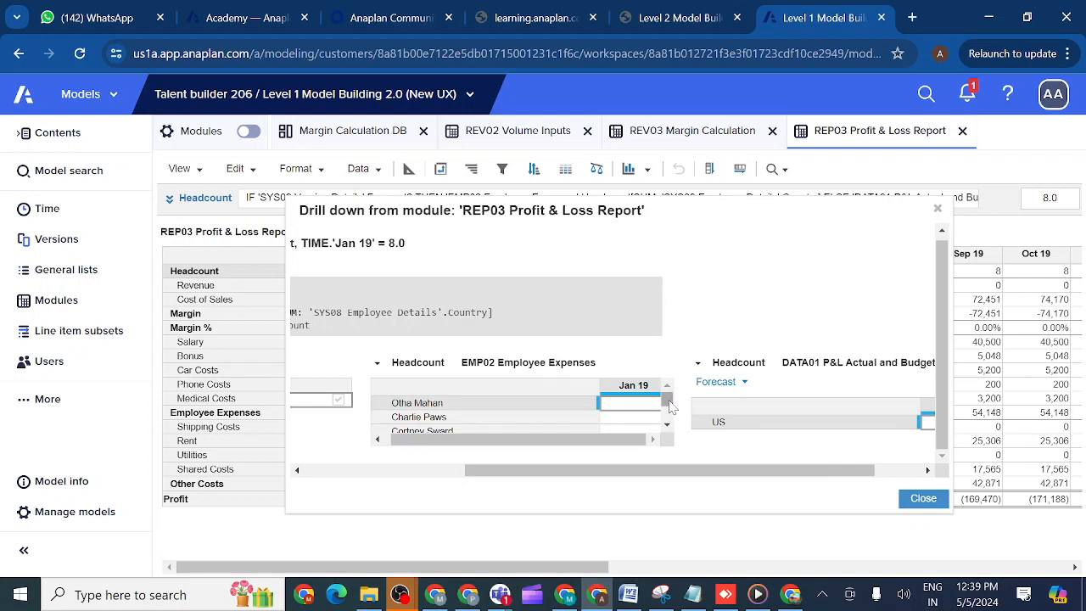
pyautogui.scroll(-3, 669, 407)
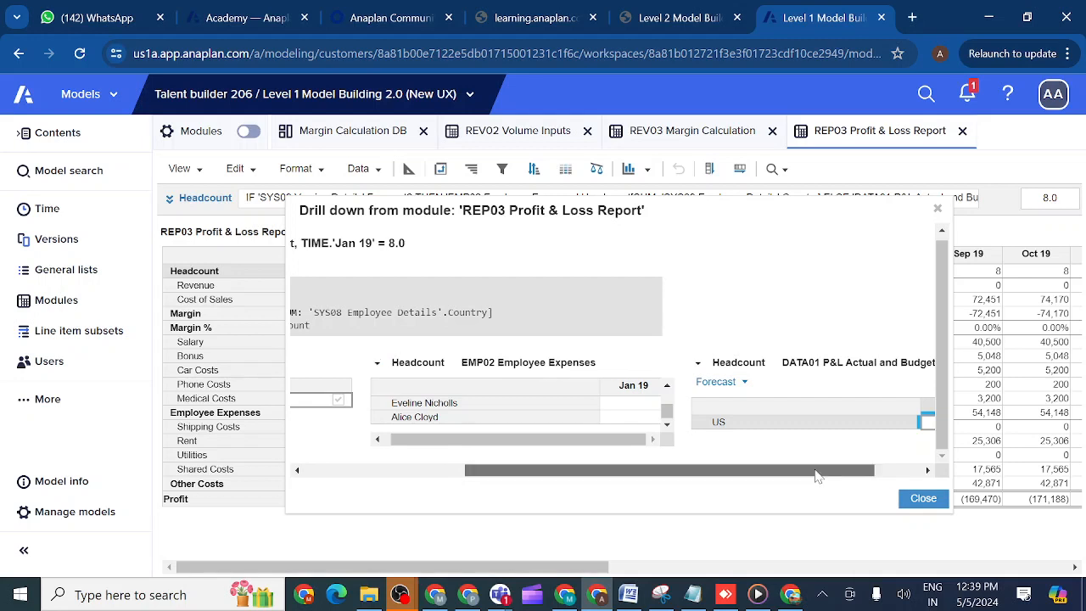
pyautogui.moveTo(821, 472); pyautogui.dragTo(876, 477)
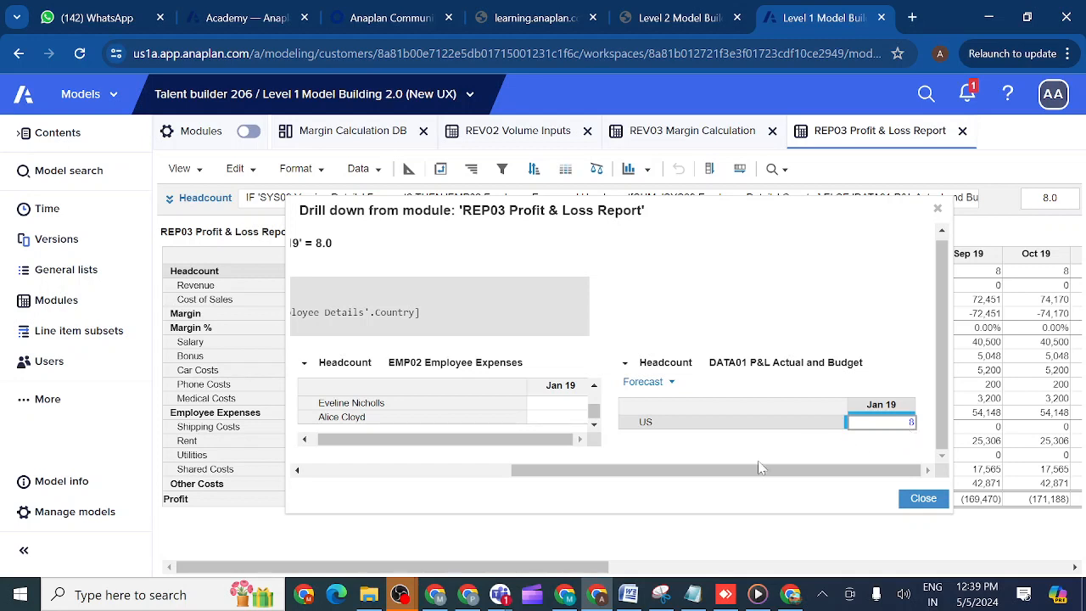
pyautogui.moveTo(570, 470); pyautogui.dragTo(430, 488)
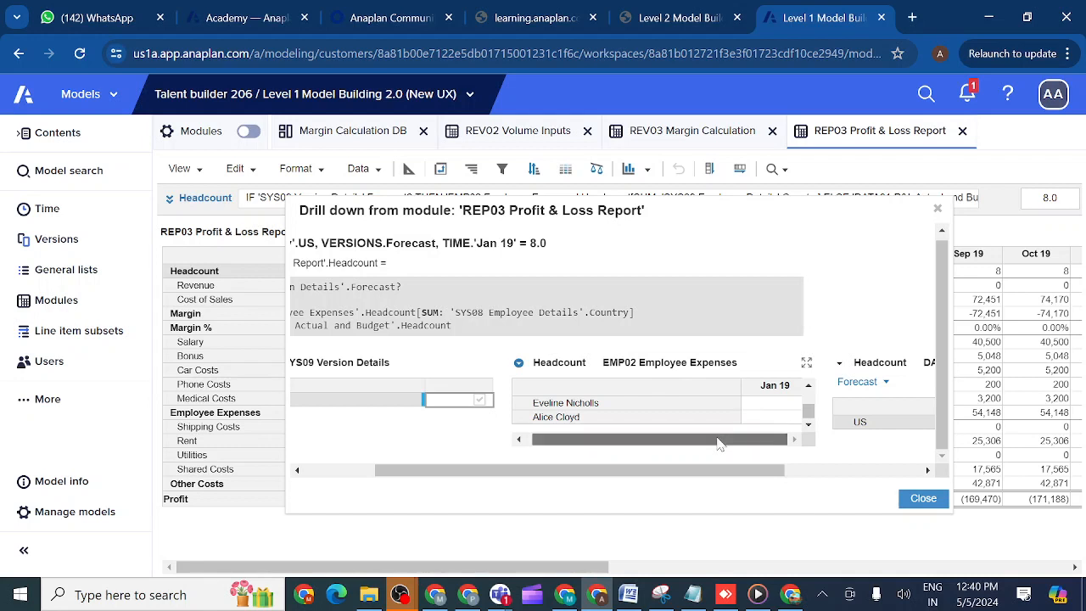
# - Enlarge the drill-down window, review the EMP02 employee list and the DATA01 headcount for the US, and close the window
pyautogui.moveTo(673, 512); pyautogui.dragTo(679, 550)
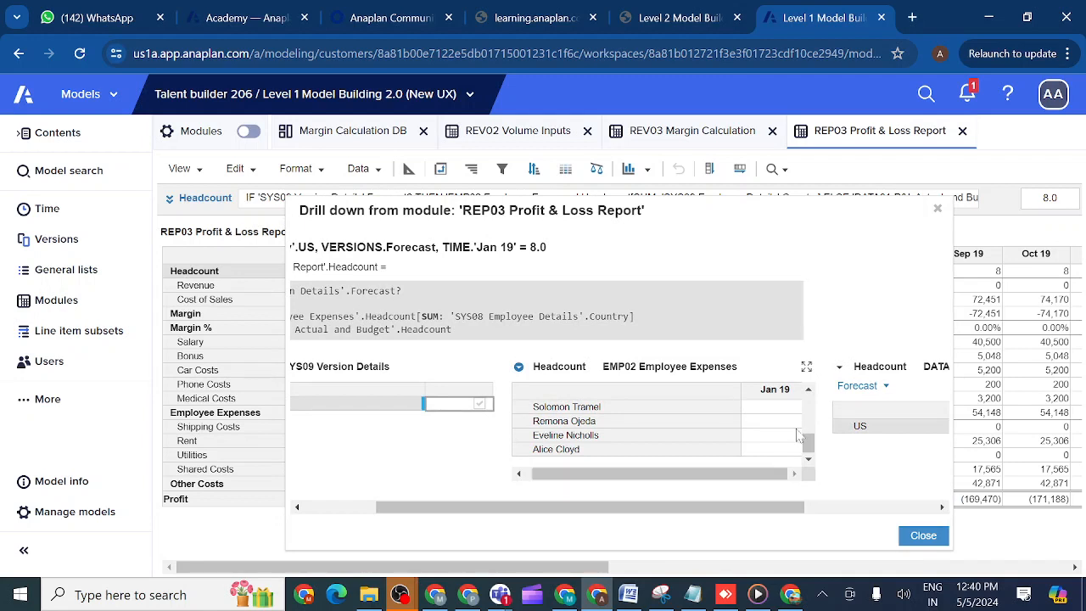
pyautogui.click(806, 391)
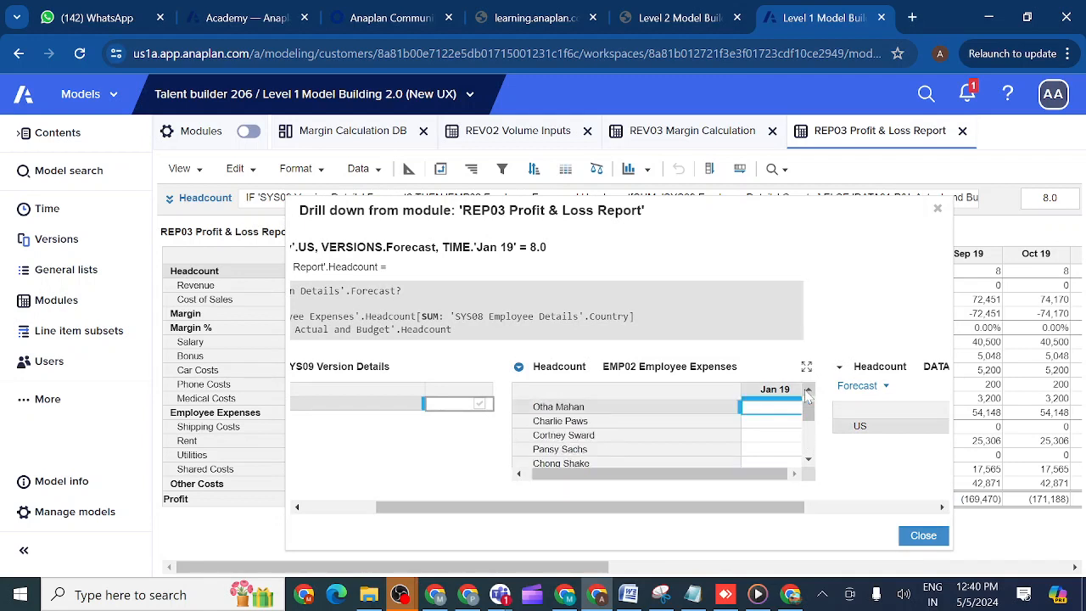
pyautogui.click(809, 459)
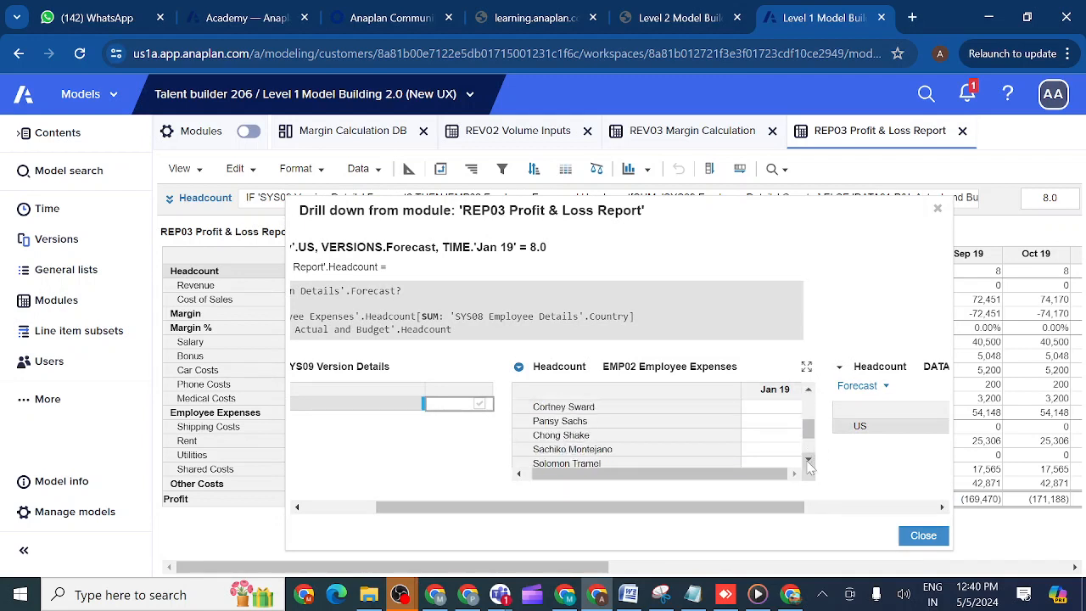
pyautogui.click(808, 459)
pyautogui.click(808, 459)
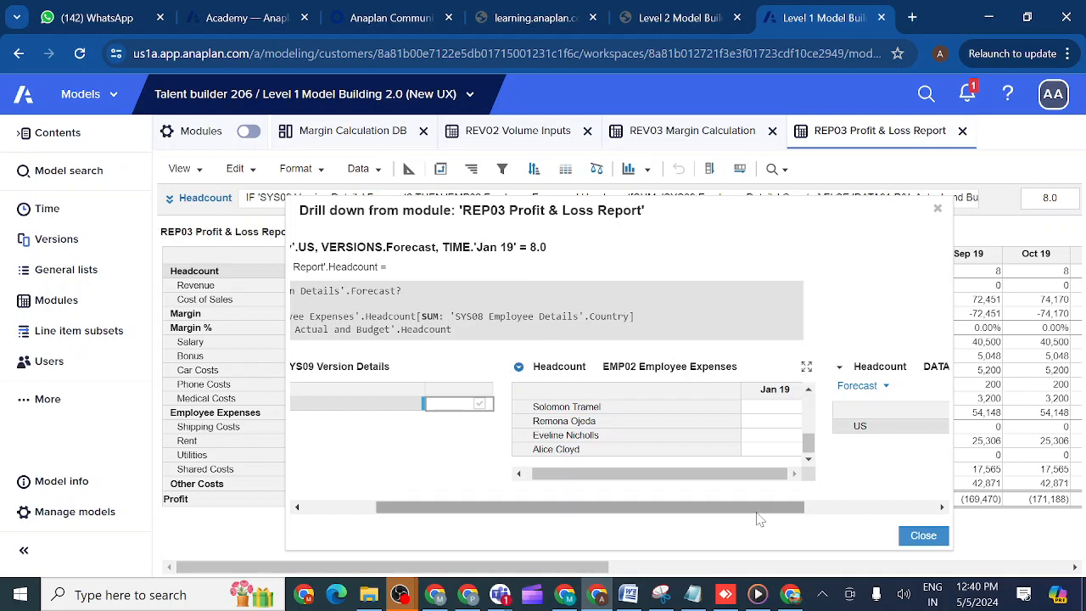
pyautogui.moveTo(751, 510); pyautogui.dragTo(900, 507)
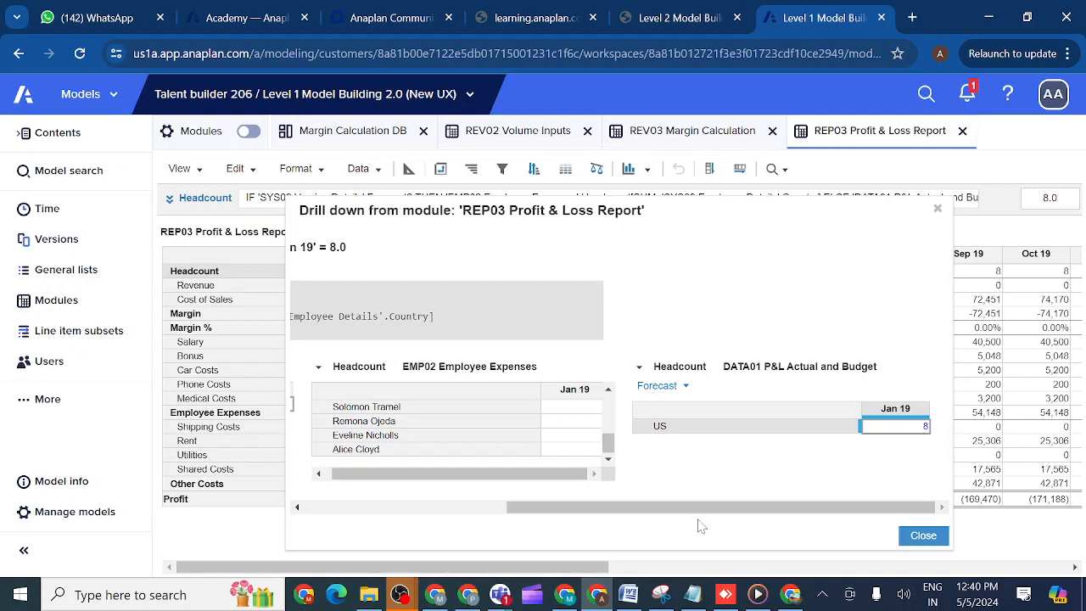
pyautogui.moveTo(689, 514); pyautogui.dragTo(487, 514)
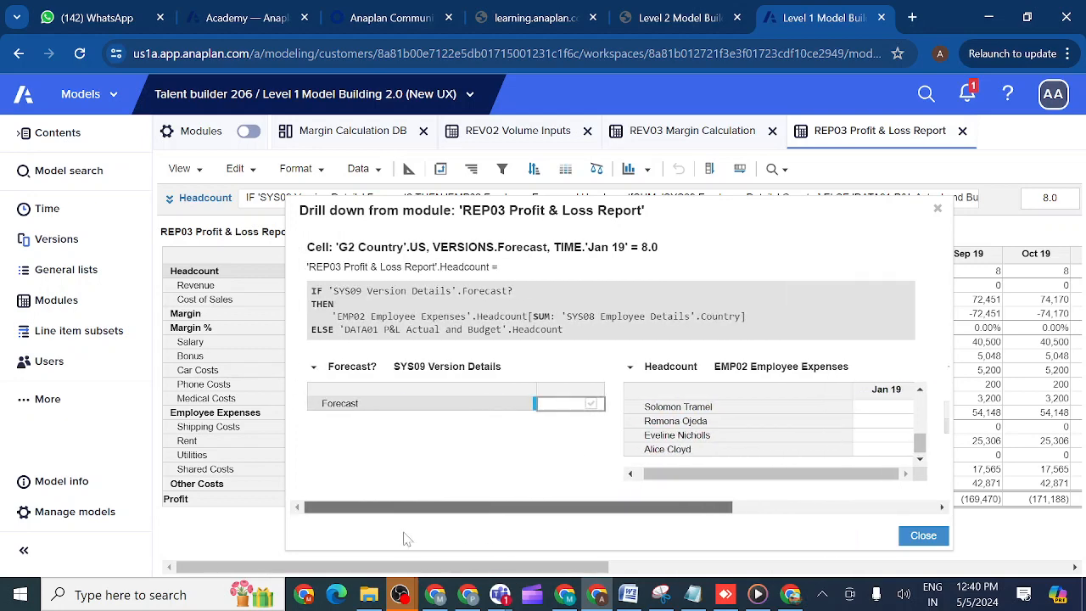
pyautogui.click(937, 210)
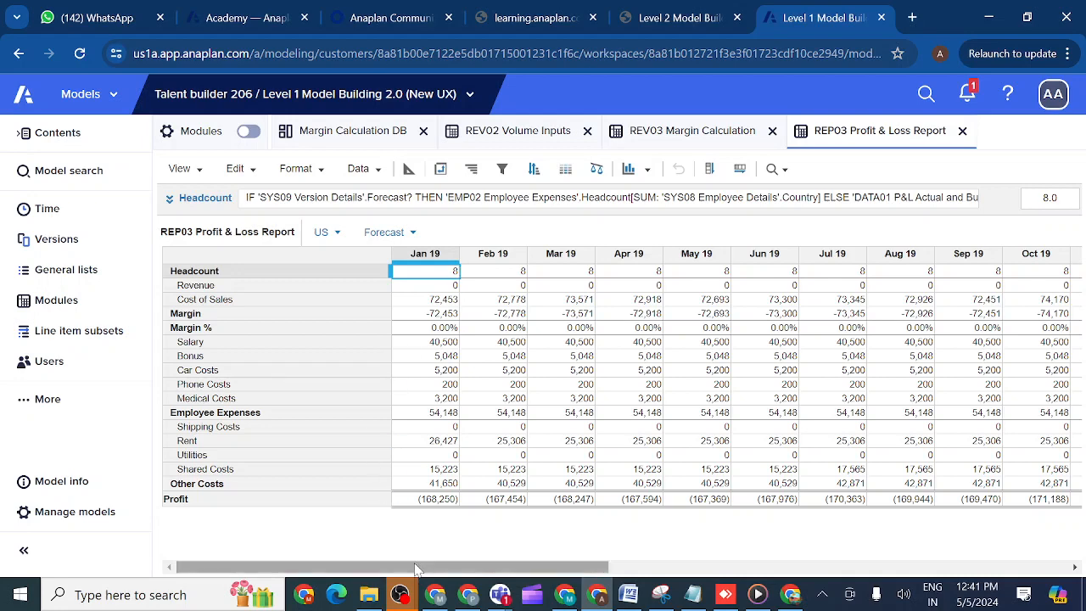
# - Drill down into the US Forecast Headcount for Jan 20 and enlarge the drill-down window to show its formula and source grids
pyautogui.moveTo(415, 568); pyautogui.dragTo(578, 560)
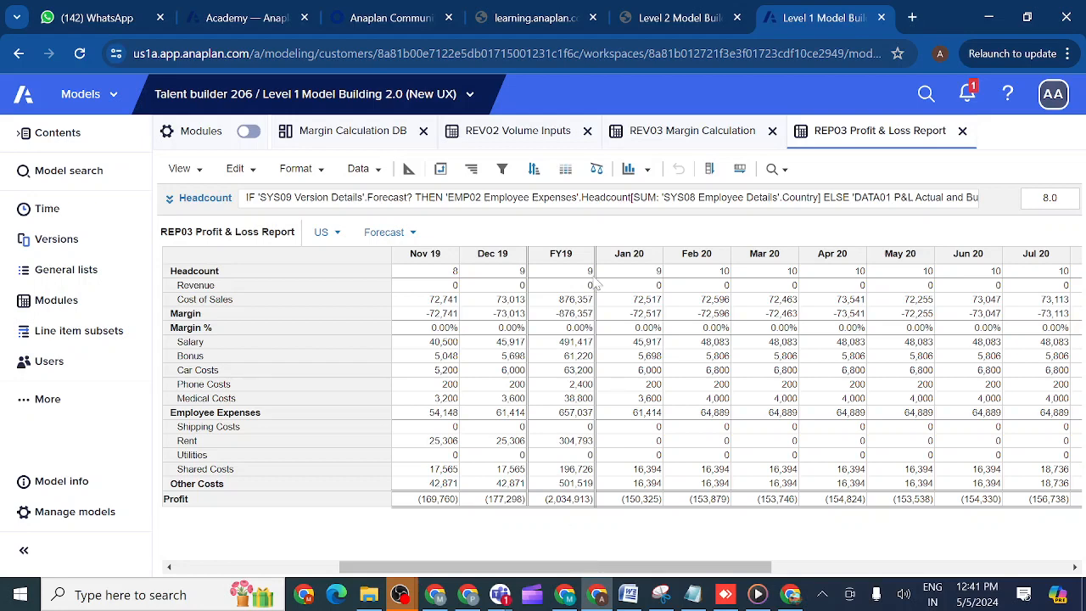
pyautogui.click(650, 272)
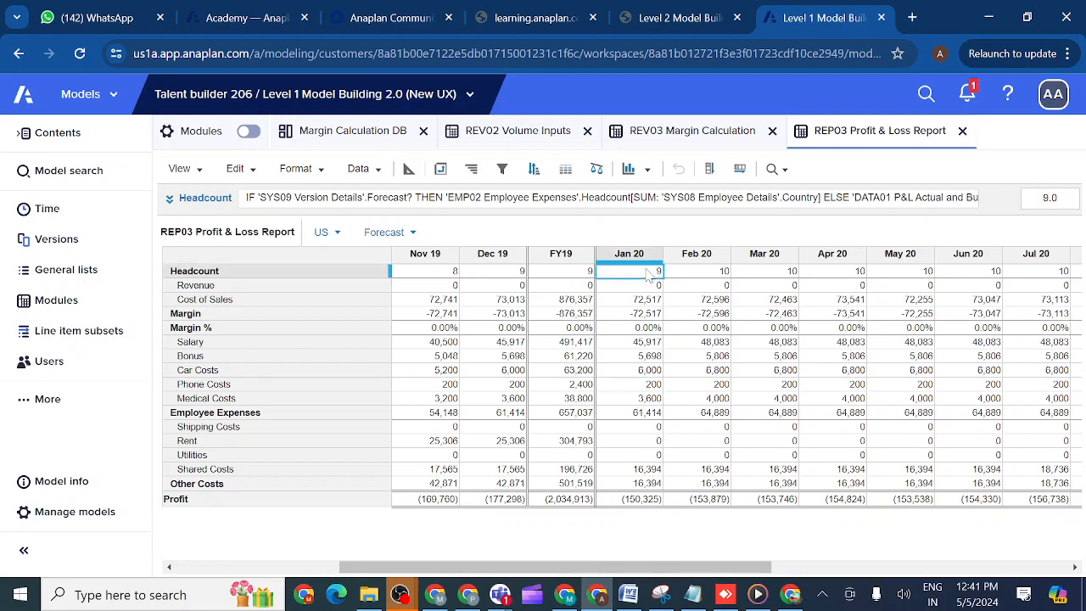
pyautogui.rightClick(649, 272)
pyautogui.moveTo(709, 514)
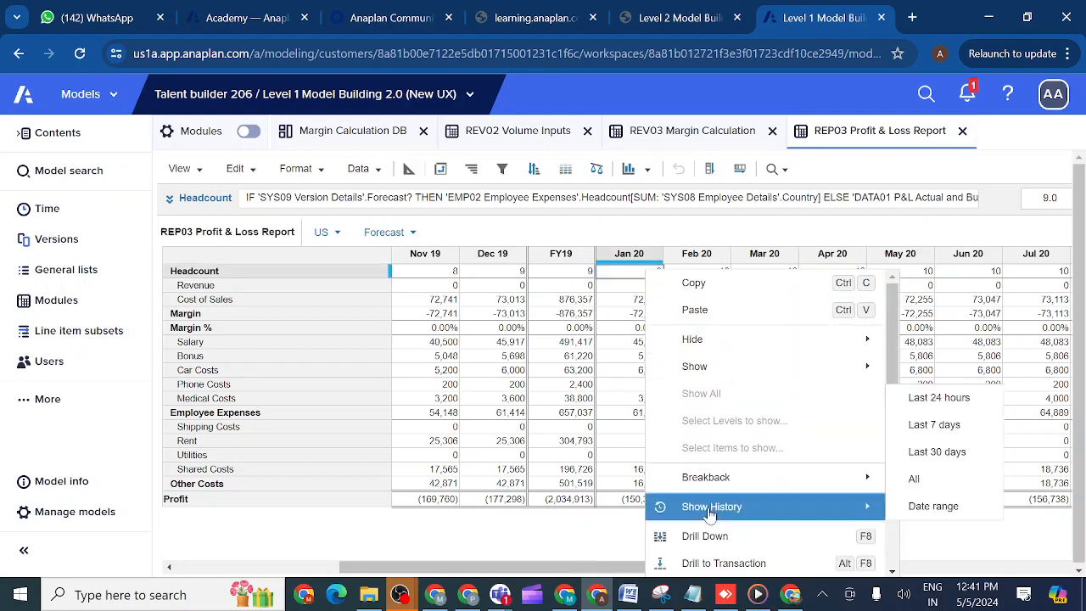
pyautogui.click(708, 536)
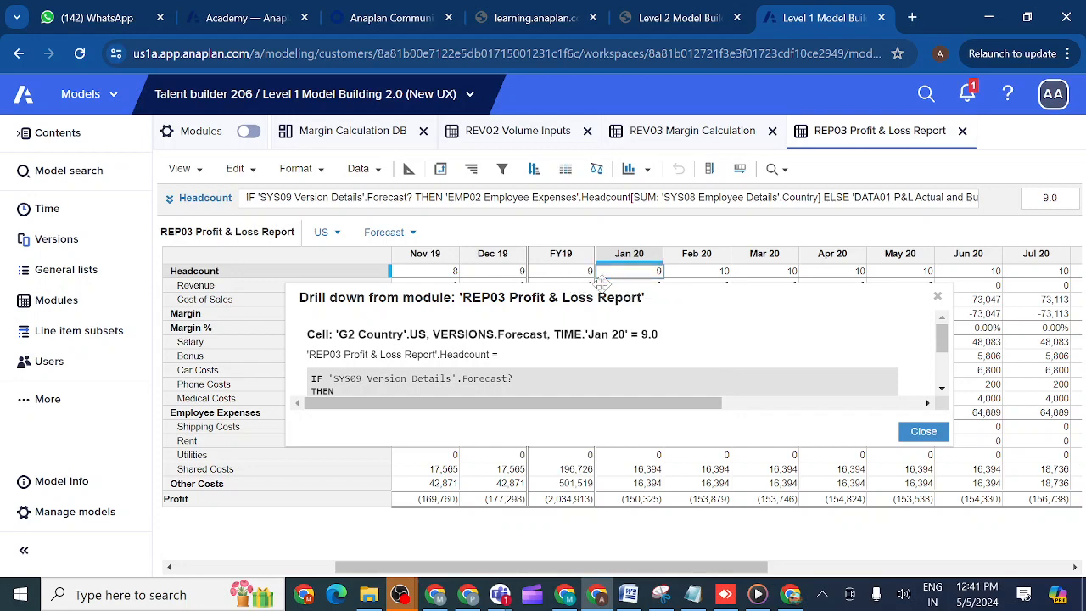
pyautogui.moveTo(602, 282); pyautogui.dragTo(596, 248)
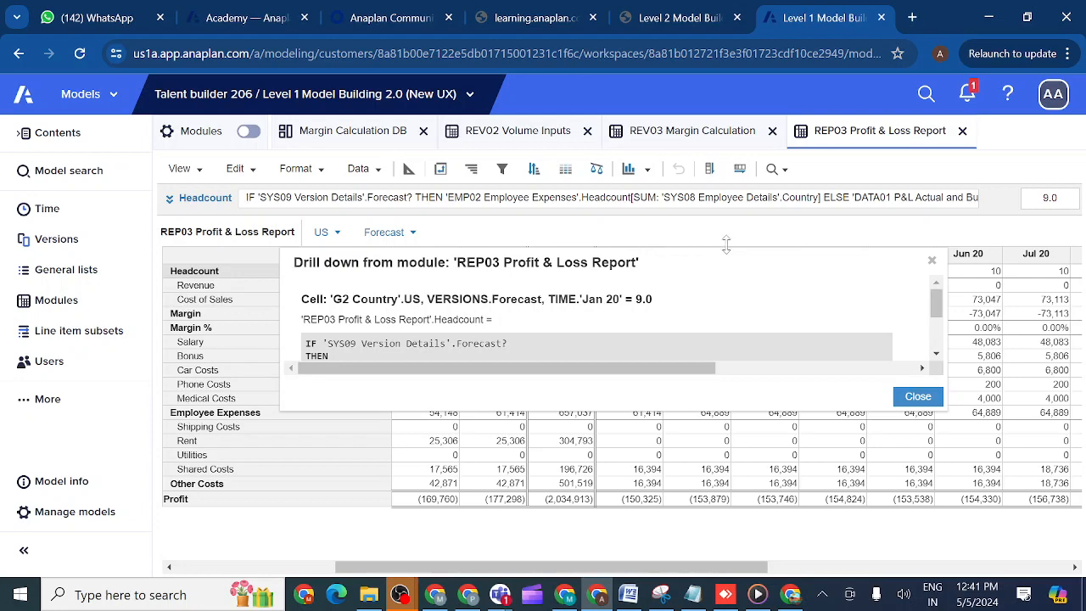
pyautogui.moveTo(726, 244); pyautogui.dragTo(717, 178)
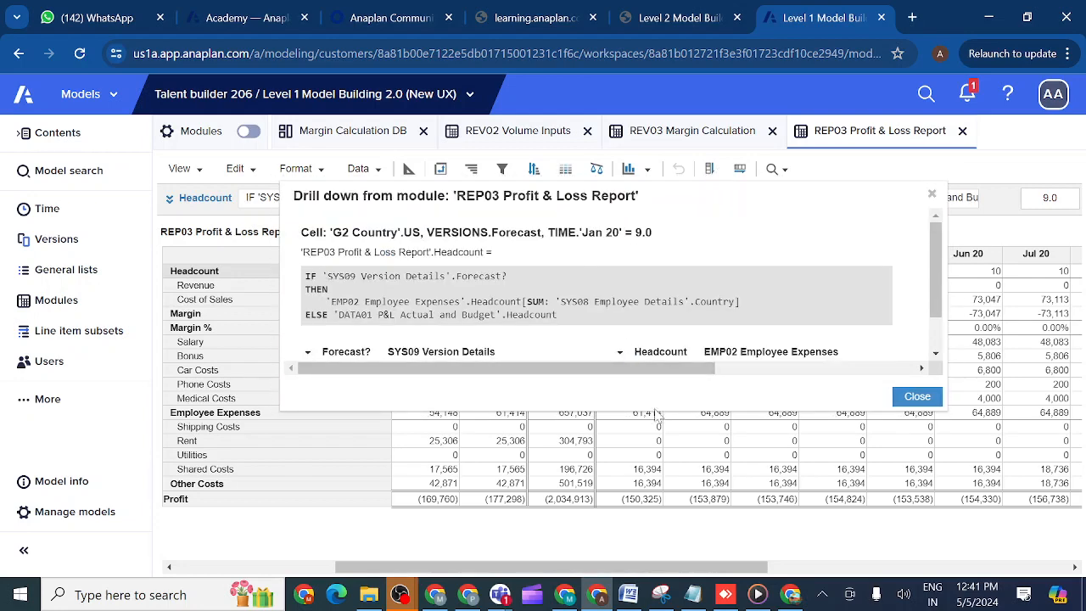
pyautogui.moveTo(654, 409); pyautogui.dragTo(655, 489)
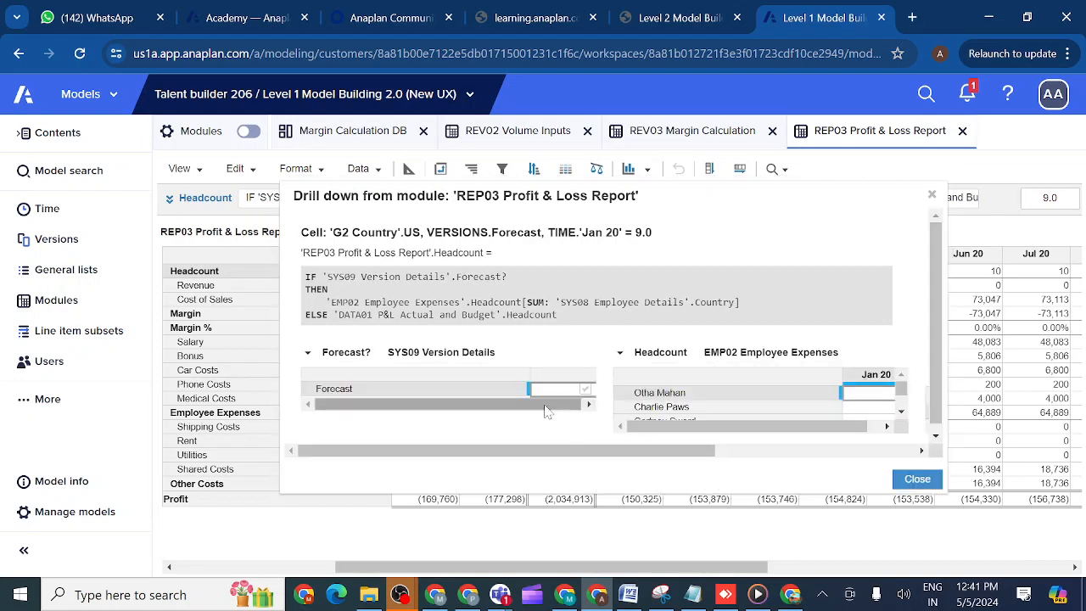
# - Examine the Jan 20 Headcount sources, covering the EMP02 Employee Expenses employee list and the DATA01 P&L Actual and Budget grid
pyautogui.moveTo(669, 429); pyautogui.dragTo(740, 431)
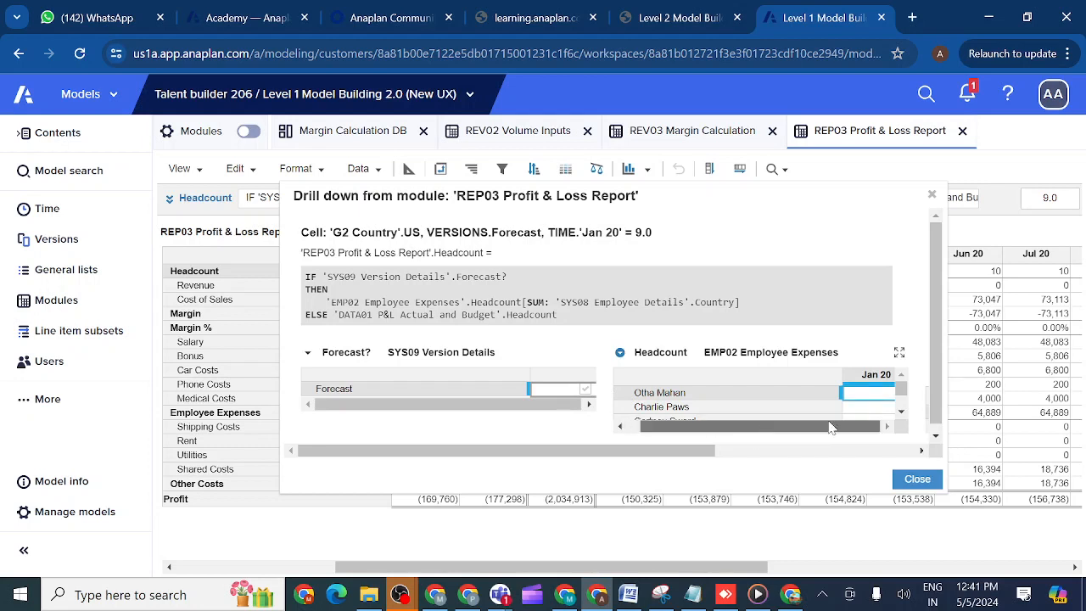
pyautogui.click(903, 411)
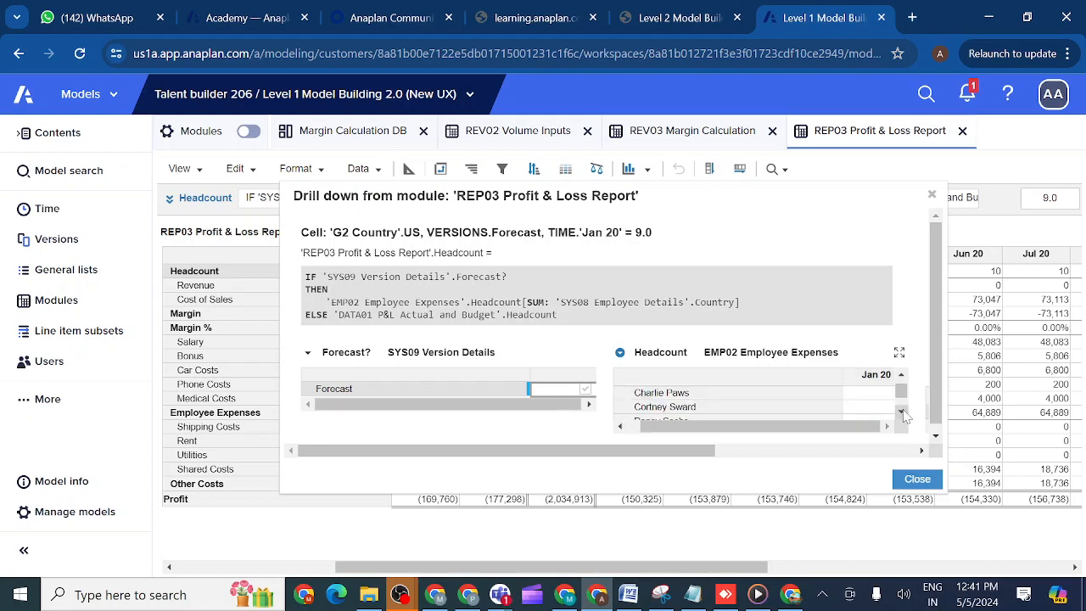
pyautogui.click(903, 411)
pyautogui.click(903, 411)
pyautogui.click(903, 411)
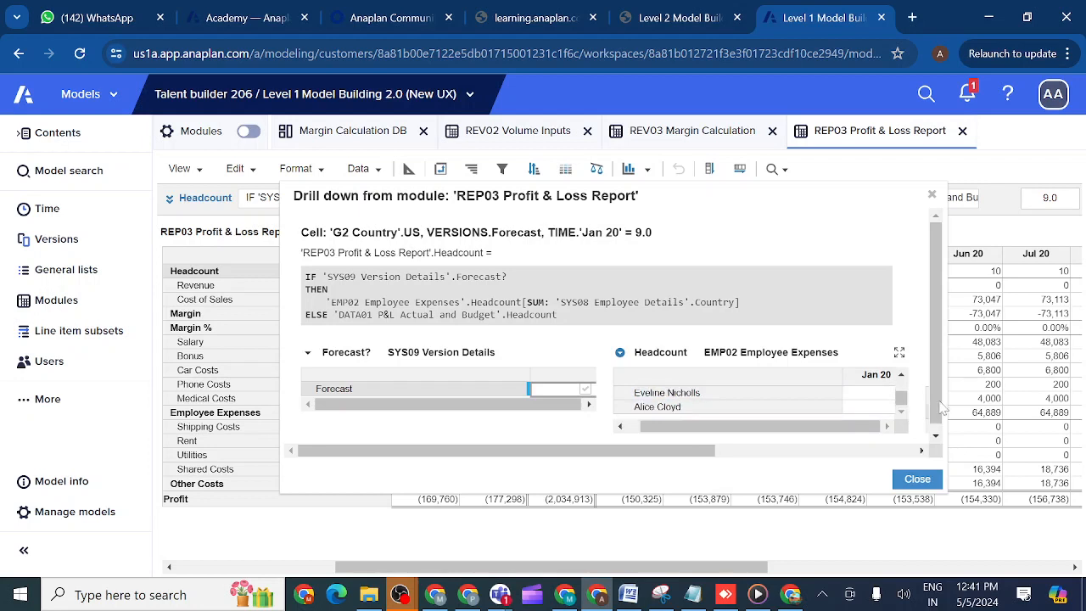
pyautogui.scroll(-1, 941, 450)
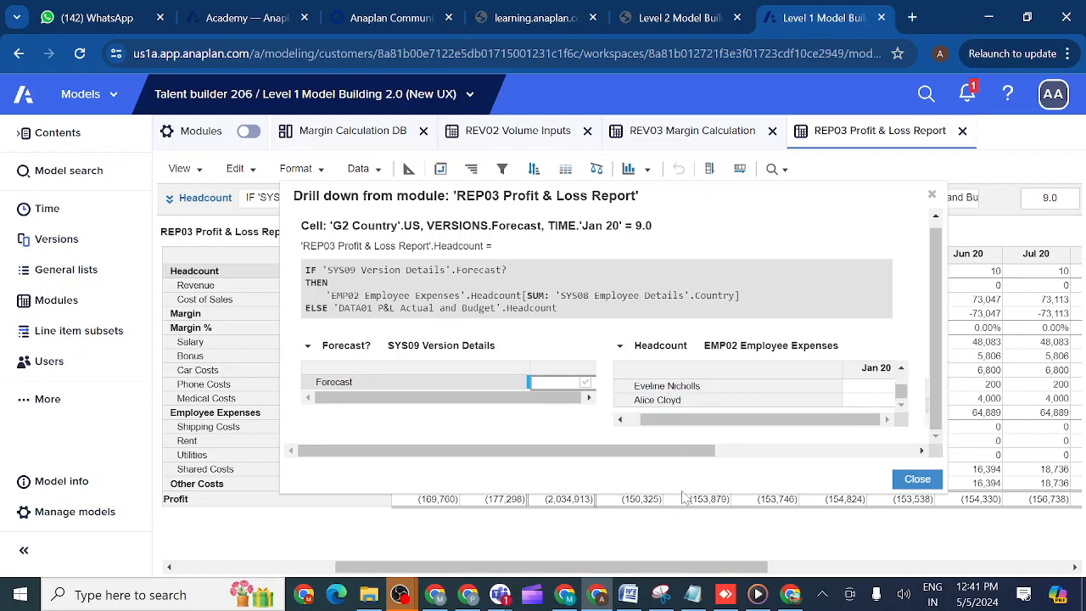
pyautogui.moveTo(686, 498); pyautogui.dragTo(684, 560)
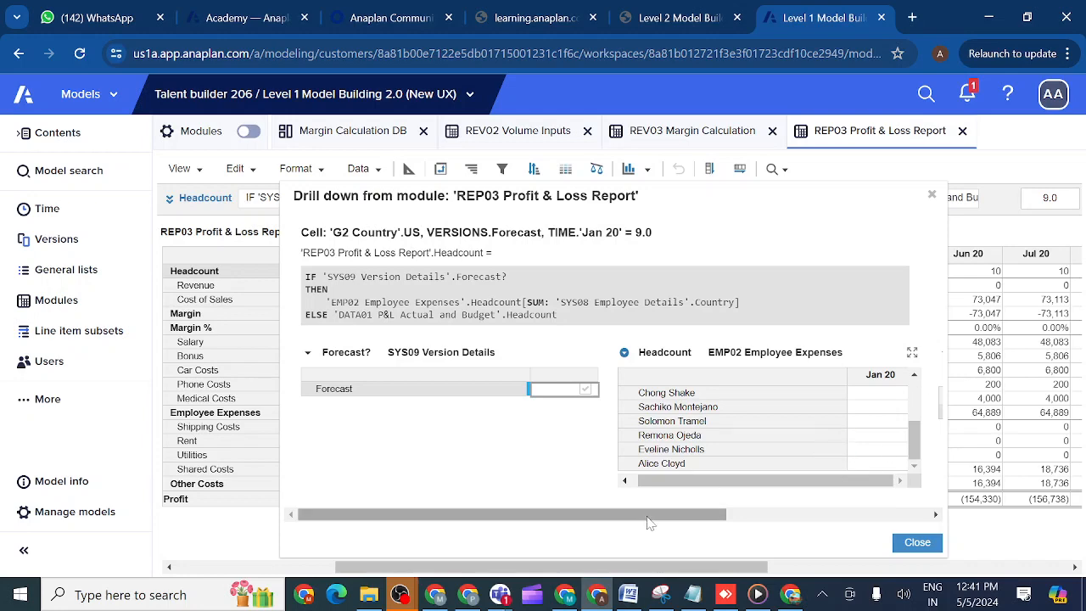
pyautogui.moveTo(646, 515); pyautogui.dragTo(880, 503)
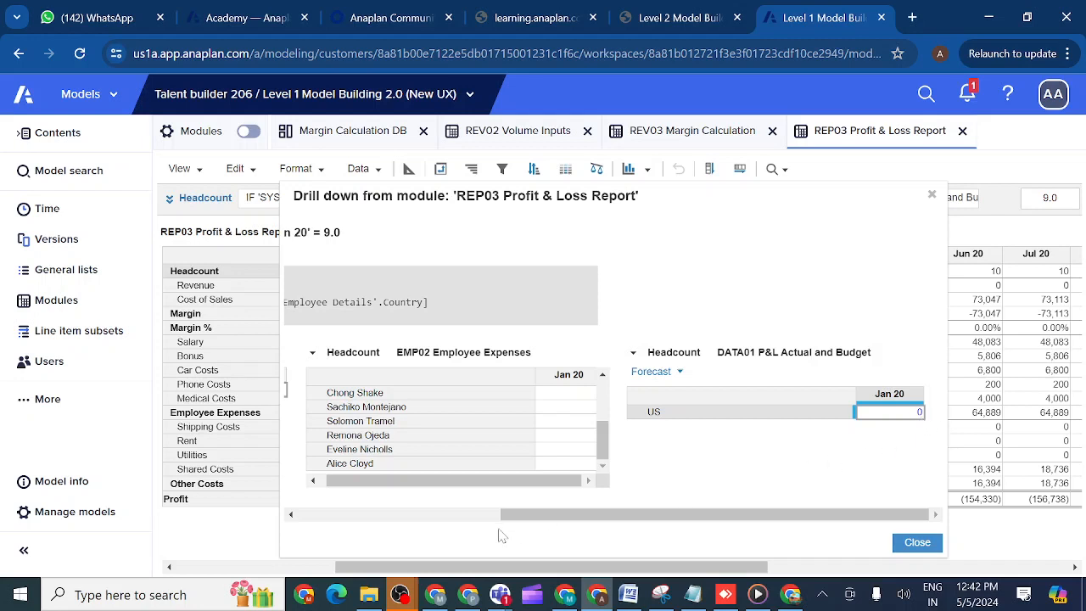
pyautogui.moveTo(526, 521); pyautogui.dragTo(443, 519)
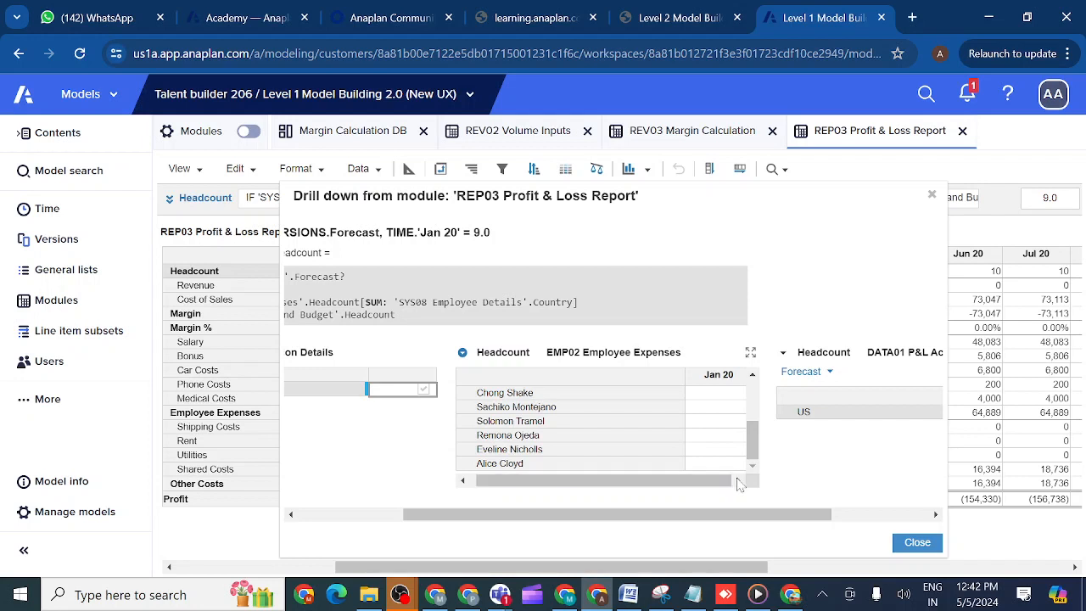
# - Drill down into the Jan 20 Headcount of the first visible employee in the EMP02 grid and enlarge the new drill-down window
pyautogui.click(718, 396)
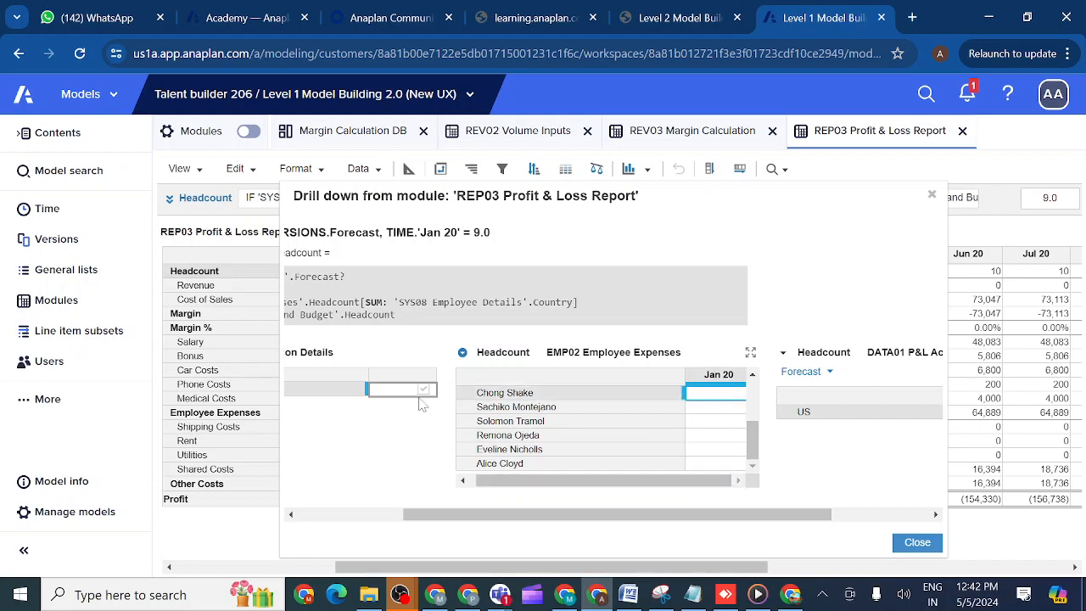
pyautogui.rightClick(715, 404)
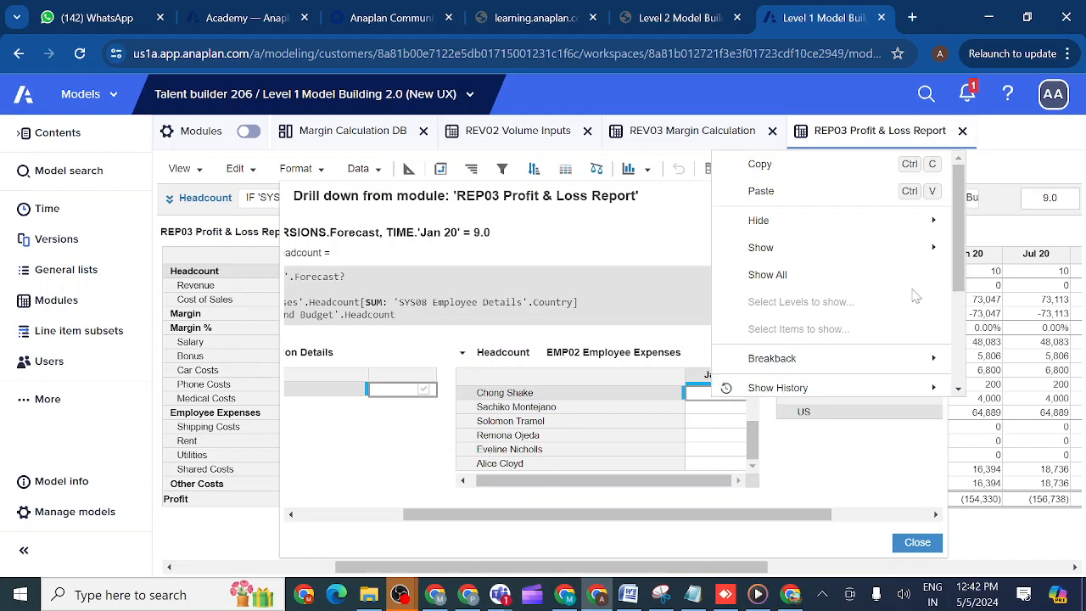
pyautogui.moveTo(957, 278); pyautogui.dragTo(957, 363)
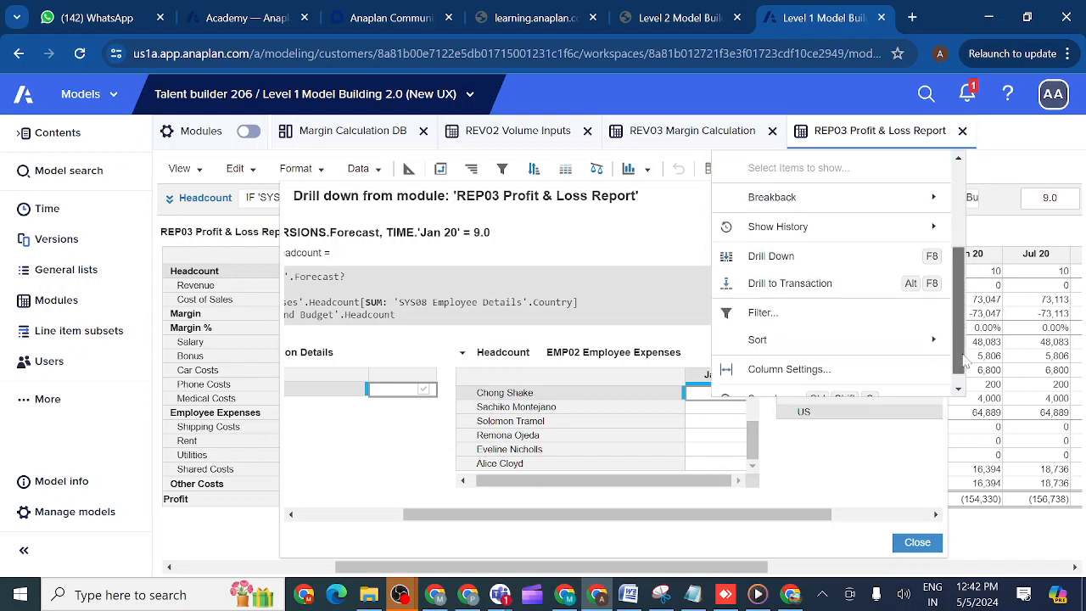
pyautogui.click(781, 261)
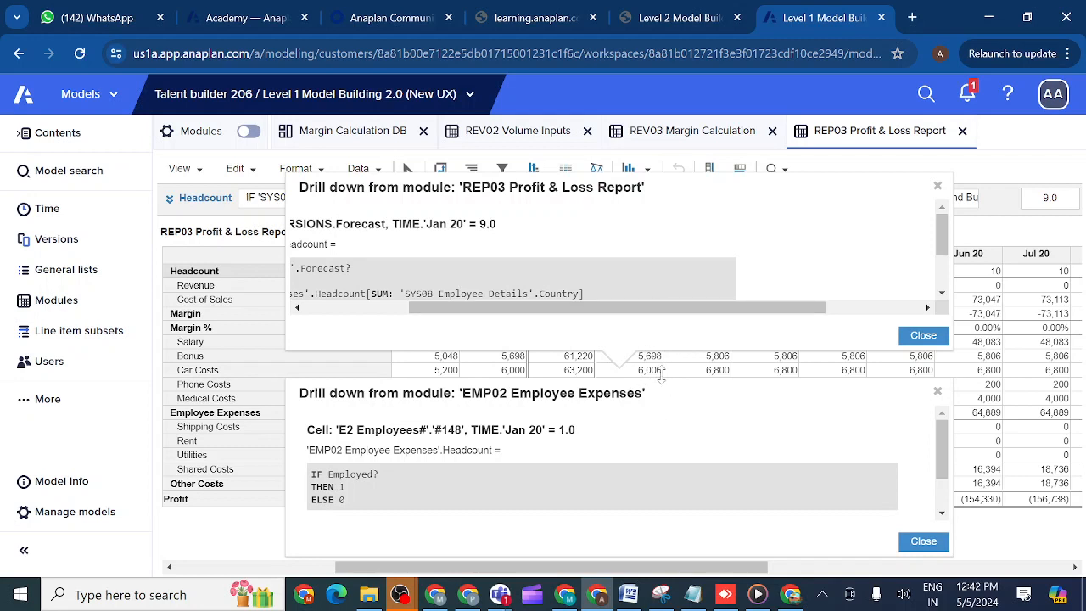
pyautogui.moveTo(661, 373); pyautogui.dragTo(648, 239)
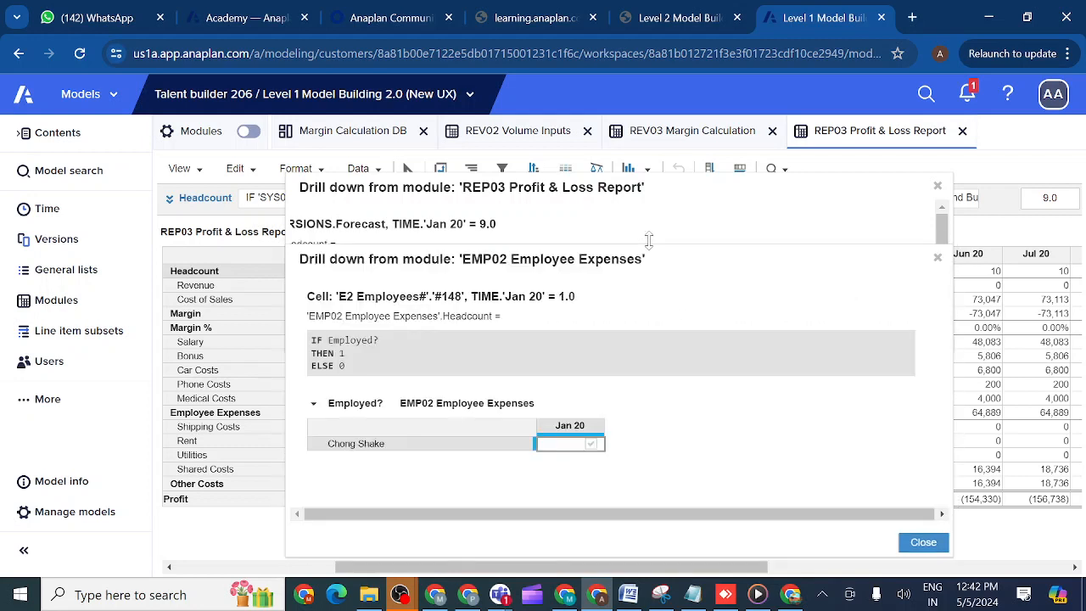
# - Drill down into that employee's Employed? value for Jan 20 and enlarge the window to show the Started? and Left? line items
pyautogui.rightClick(569, 450)
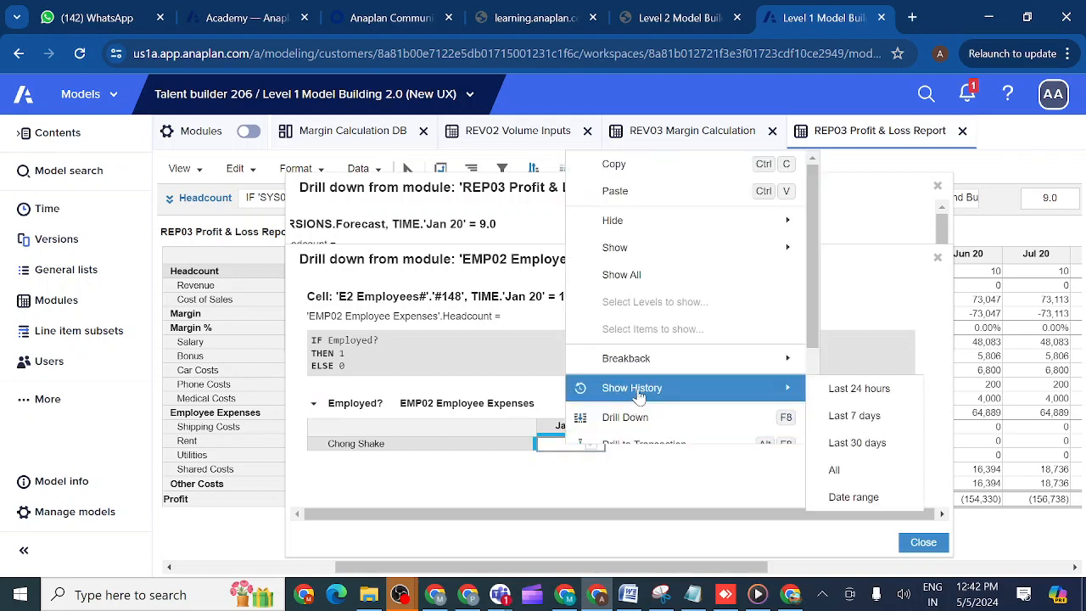
pyautogui.click(626, 418)
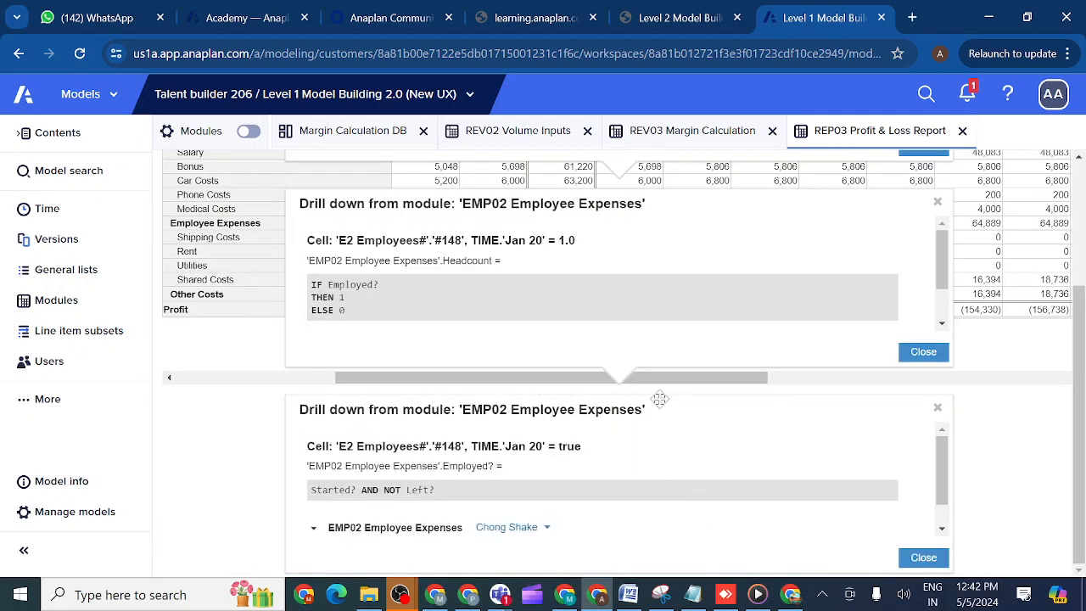
pyautogui.moveTo(650, 392); pyautogui.dragTo(638, 223)
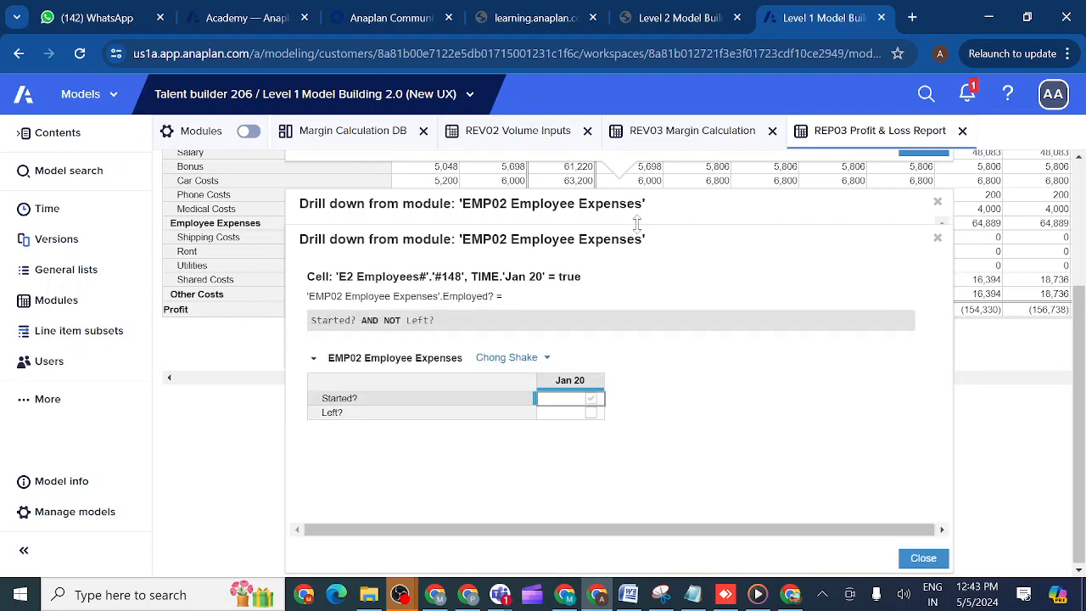
# - Drill down into the employee's Started? value for Jan 20 and enlarge the window to show the Start Date and First day of Month grids
pyautogui.rightClick(574, 405)
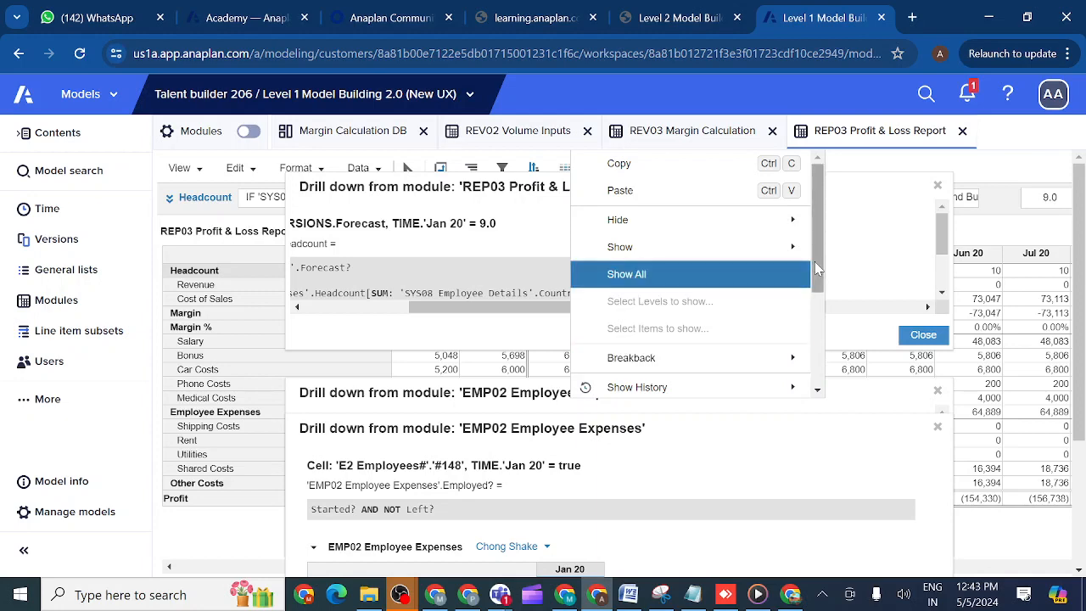
pyautogui.moveTo(815, 261); pyautogui.dragTo(822, 361)
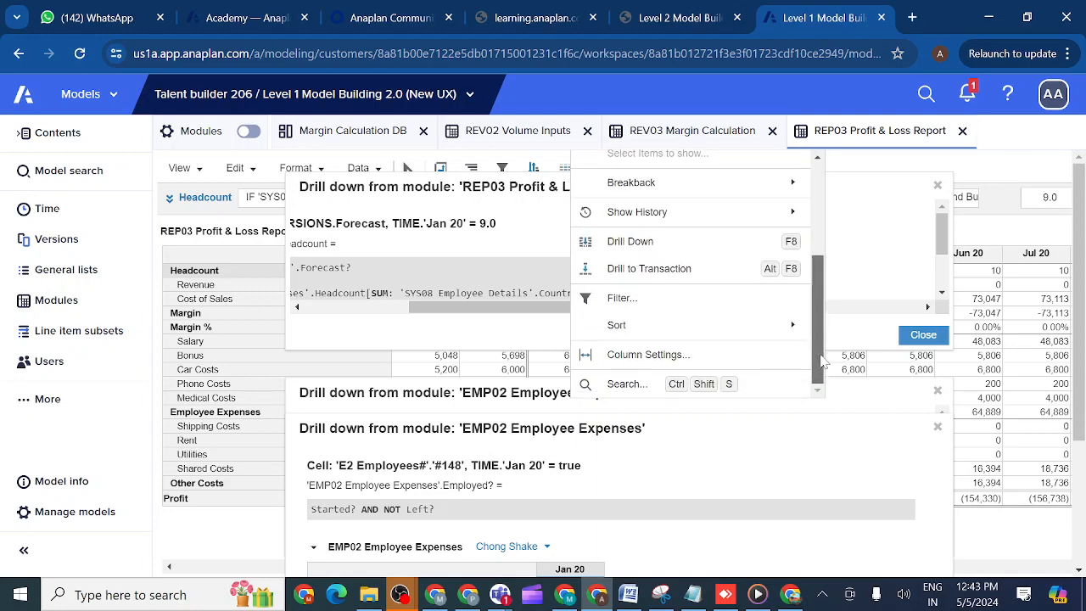
pyautogui.click(647, 249)
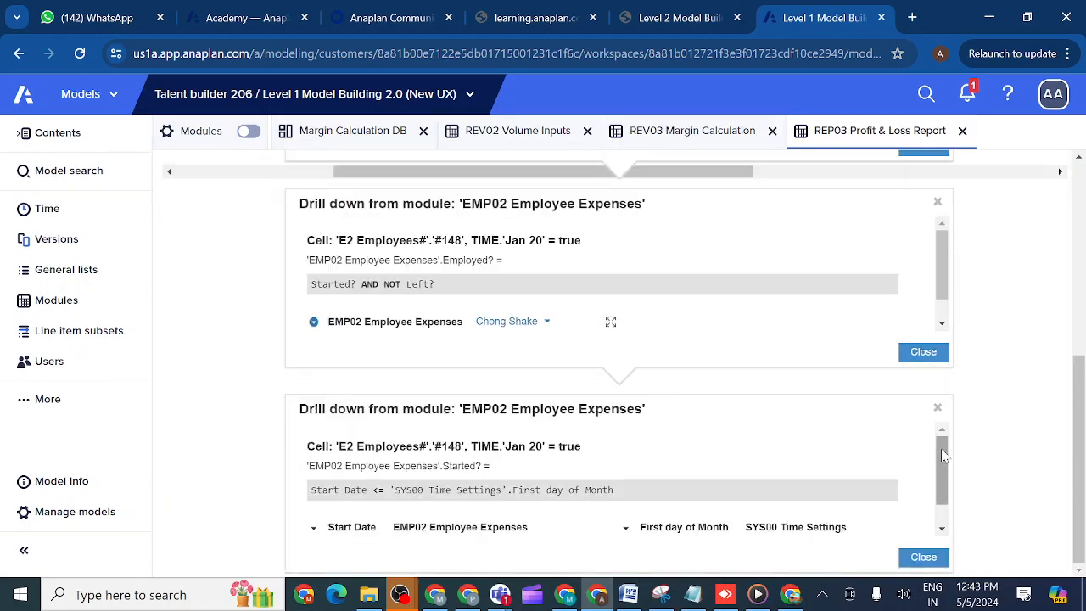
pyautogui.scroll(-1, 942, 498)
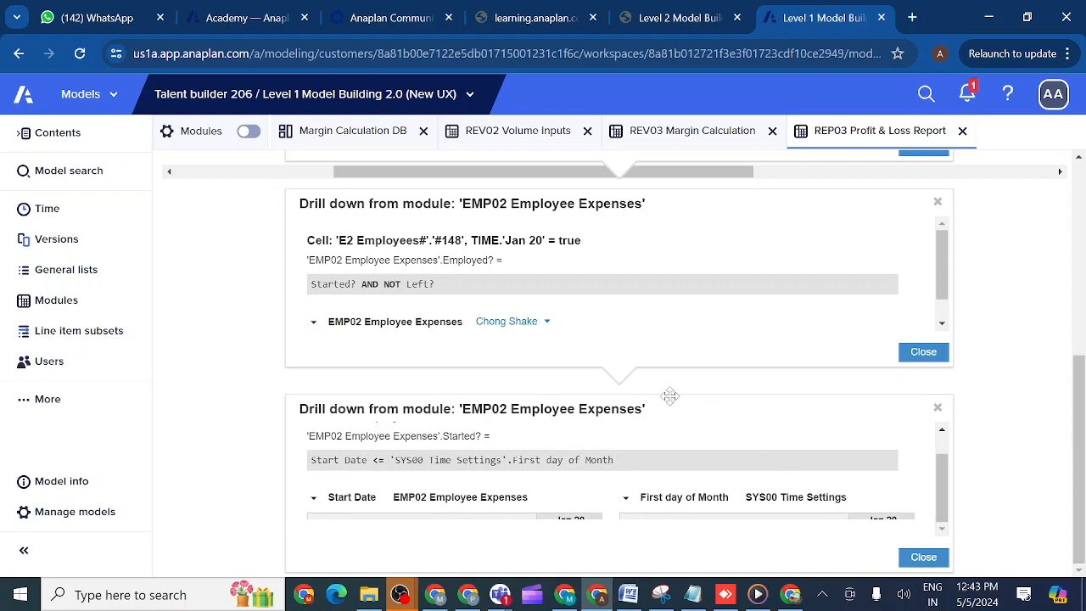
pyautogui.moveTo(667, 393); pyautogui.dragTo(663, 202)
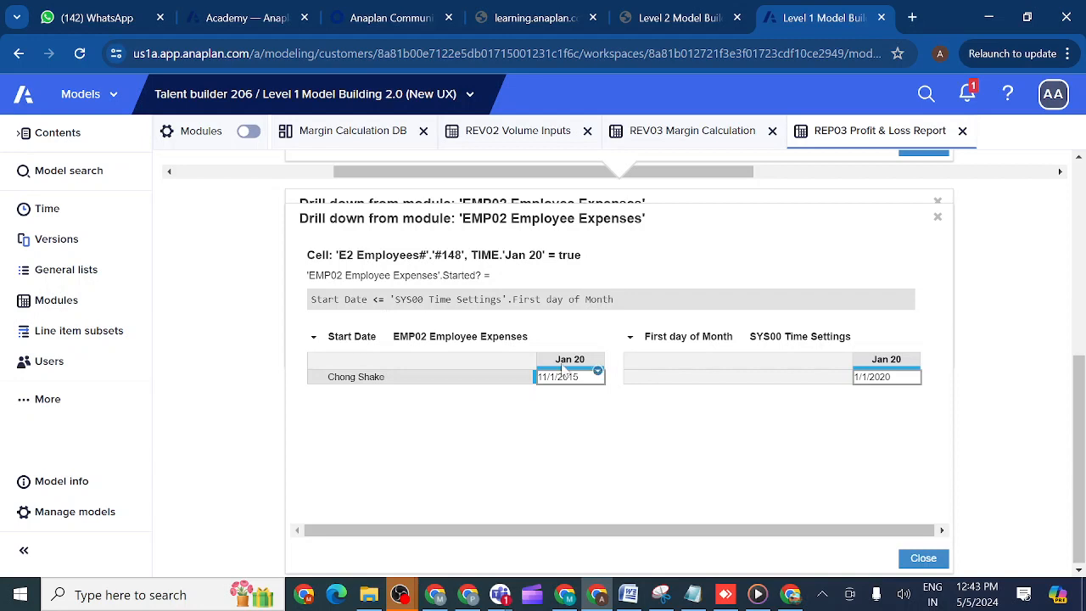
# - Drill down into the Jan 20 First day of Month value from SYS00 Time Settings
pyautogui.click(879, 382)
pyautogui.moveTo(1076, 459); pyautogui.dragTo(1076, 462)
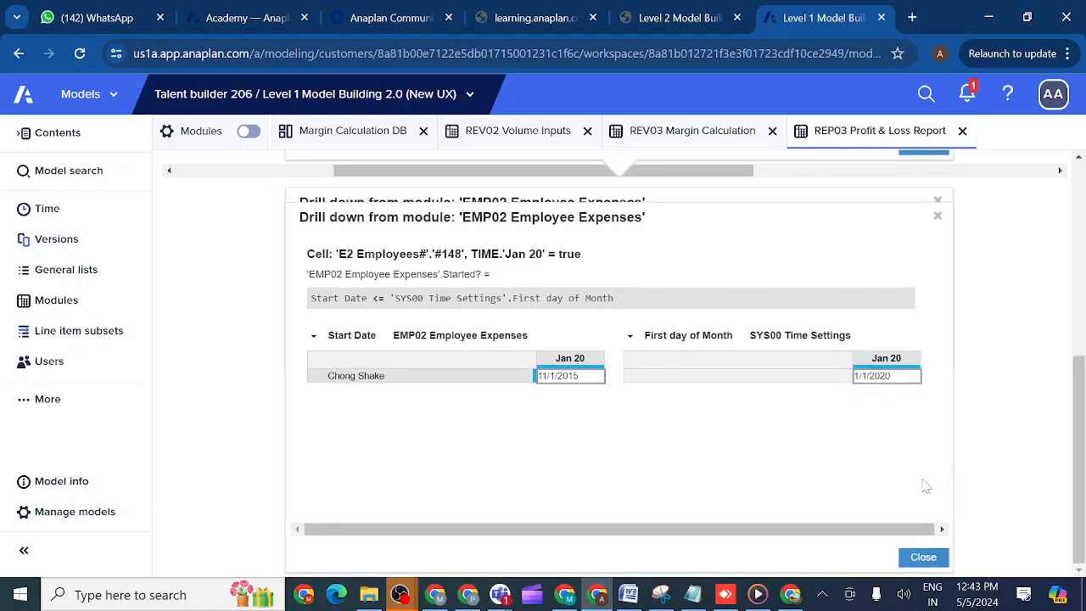
pyautogui.rightClick(872, 381)
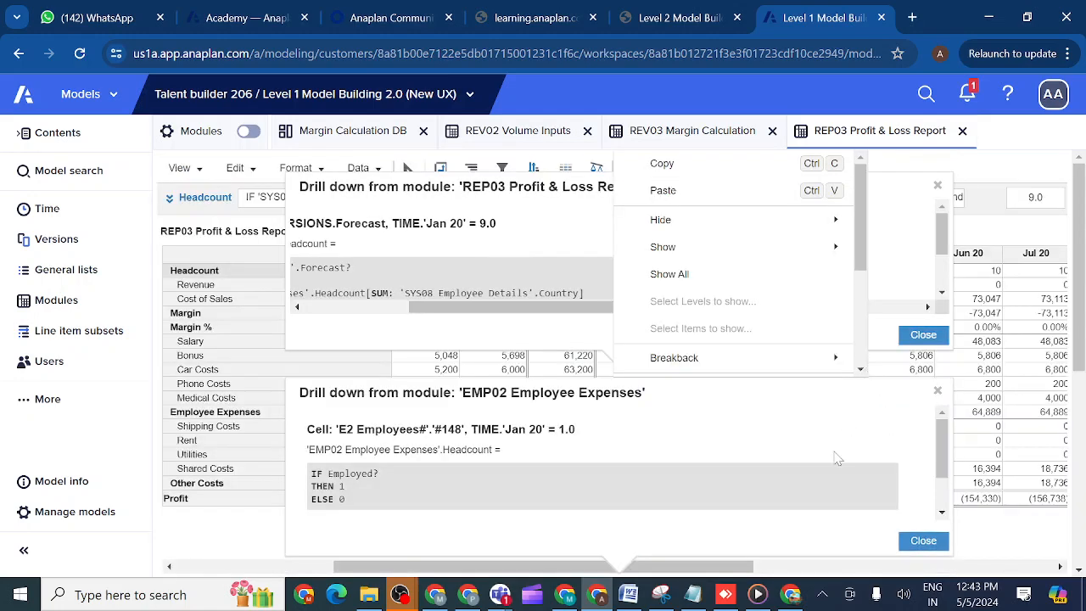
pyautogui.moveTo(851, 254)
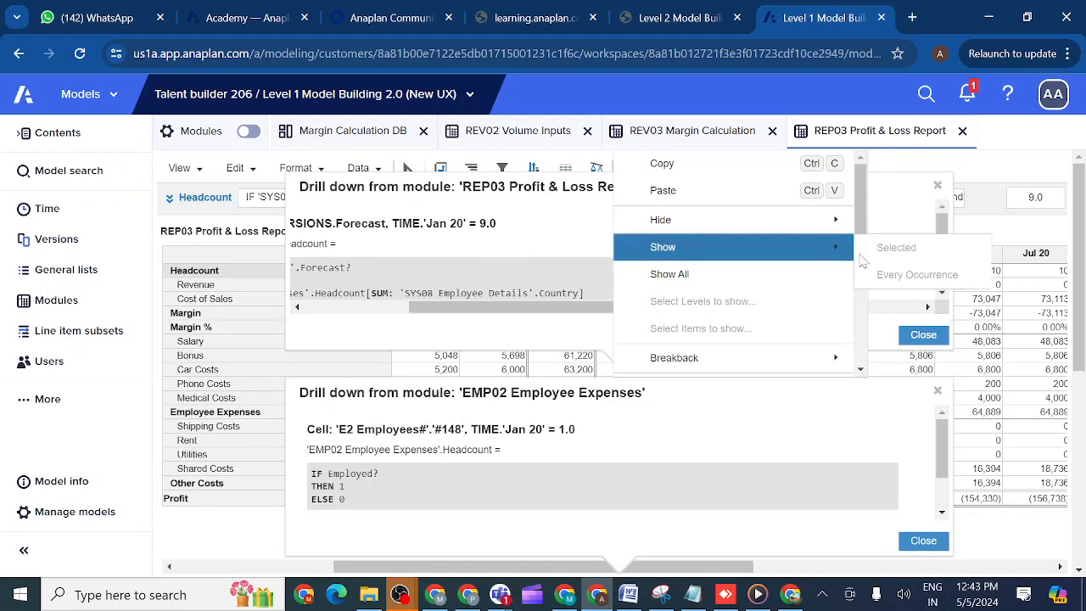
pyautogui.moveTo(861, 210); pyautogui.dragTo(862, 291)
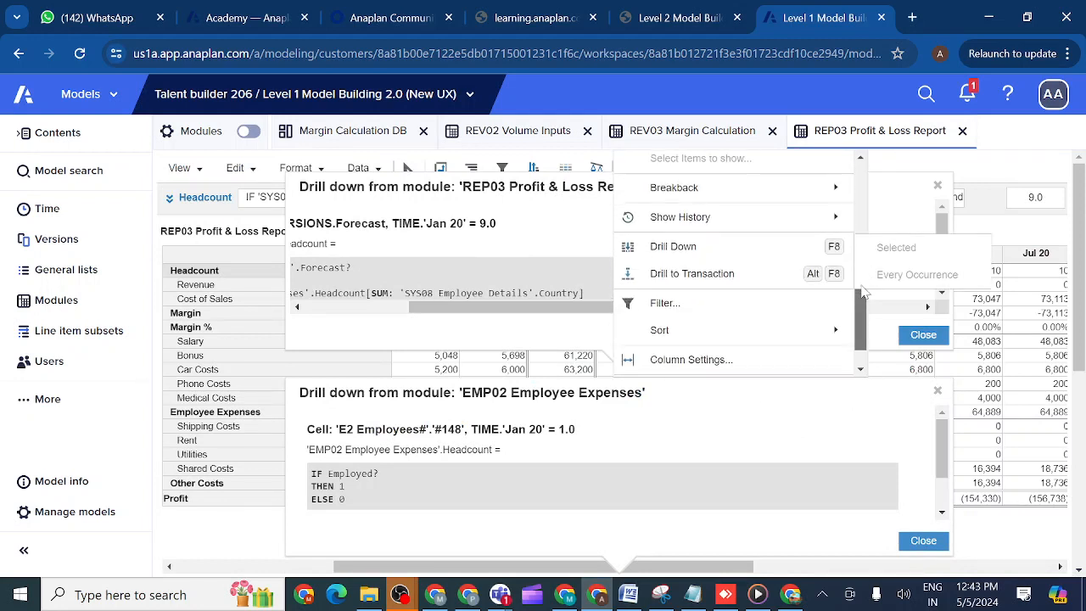
pyautogui.click(679, 244)
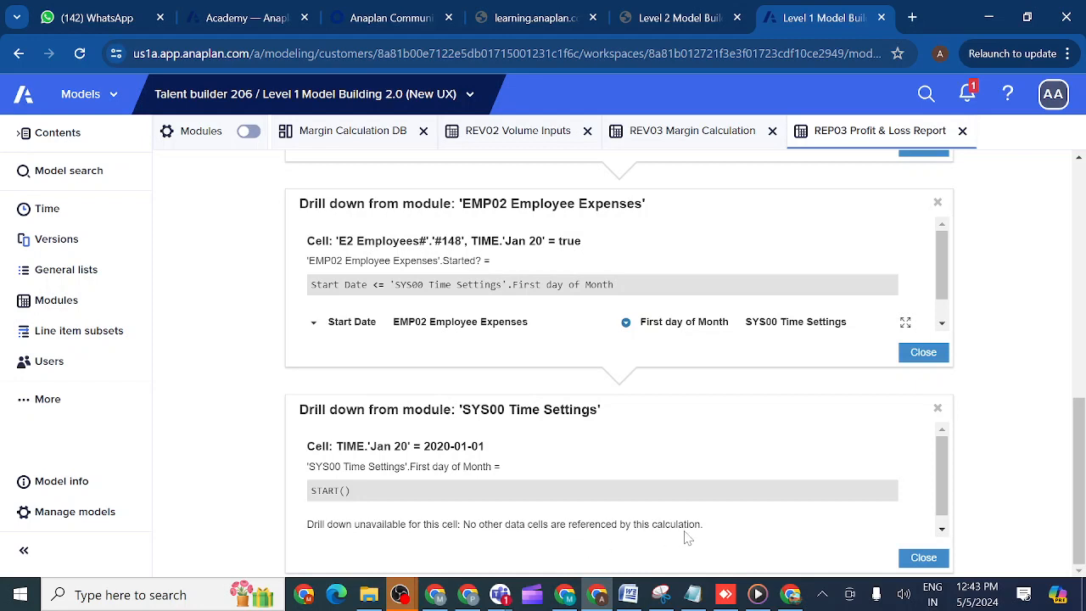
# - Close the SYS00 Time Settings drill-down and enlarge the Started? drill-down window to show its source grids again
pyautogui.click(923, 560)
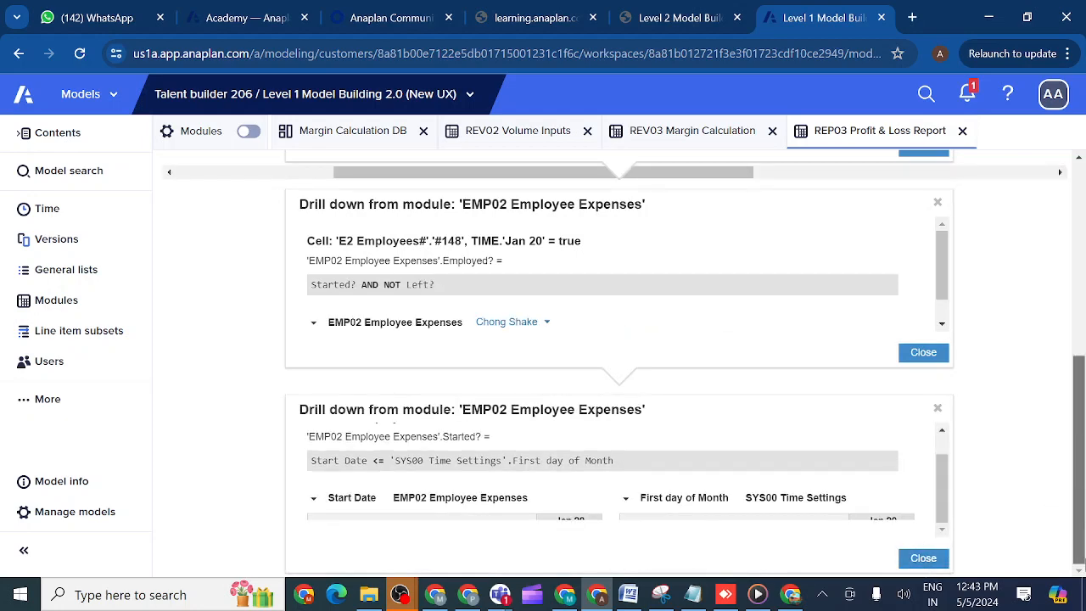
pyautogui.moveTo(944, 503); pyautogui.dragTo(949, 536)
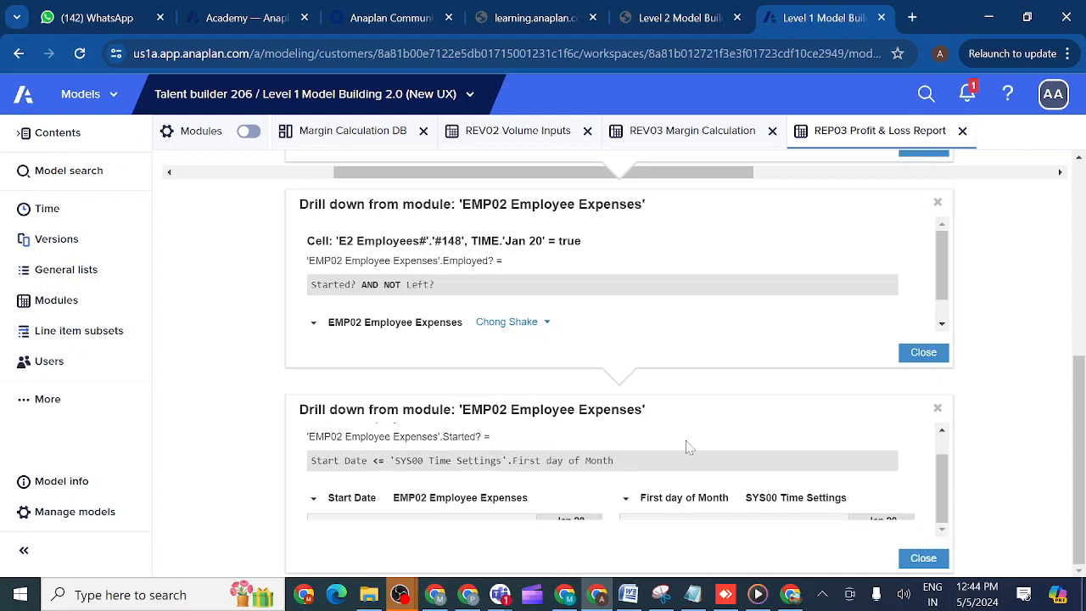
pyautogui.moveTo(678, 396); pyautogui.dragTo(677, 229)
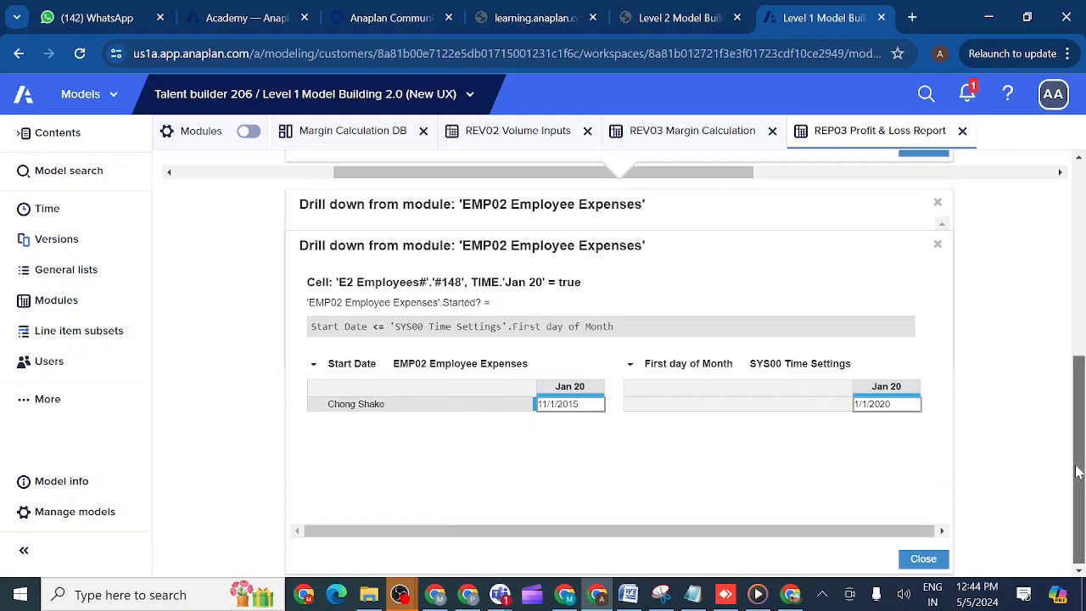
# - Close all nested drill-down windows to return to the REP03 Profit & Loss Report grid
pyautogui.moveTo(1078, 472); pyautogui.dragTo(1071, 263)
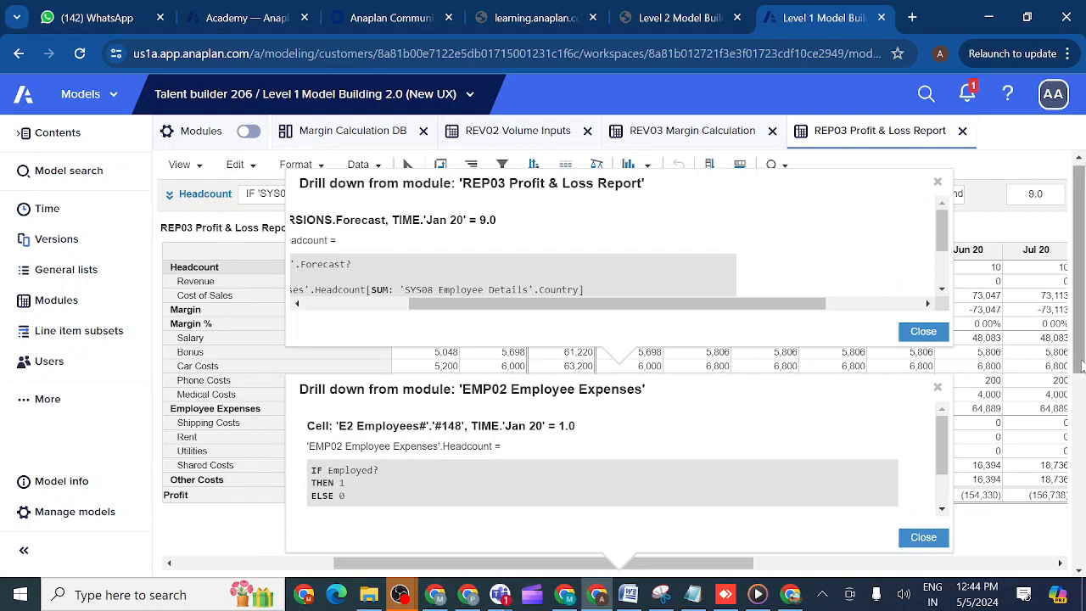
pyautogui.moveTo(1081, 373); pyautogui.dragTo(1079, 553)
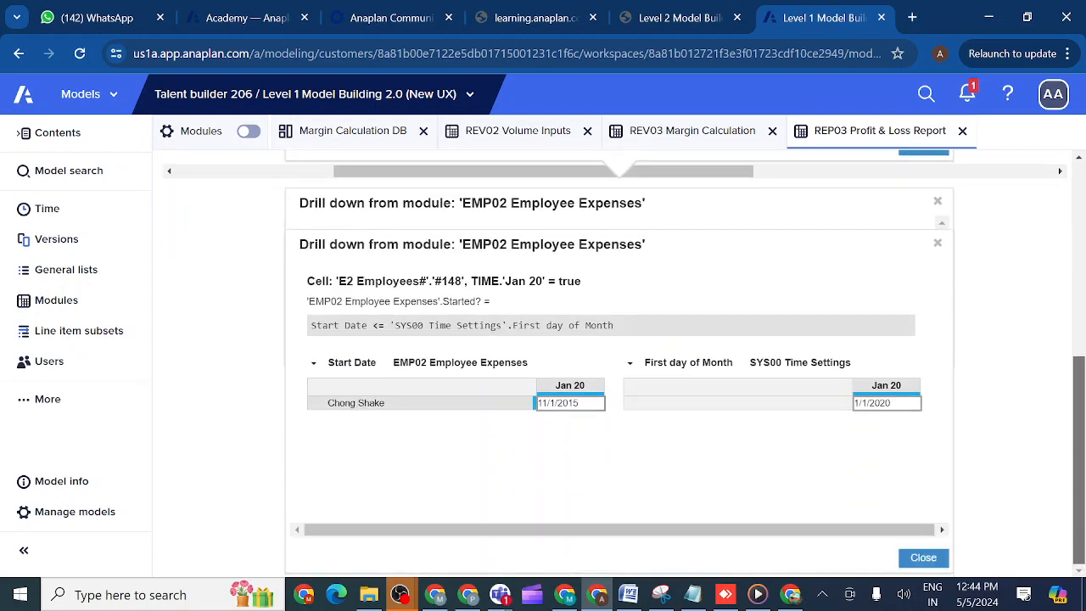
pyautogui.click(918, 563)
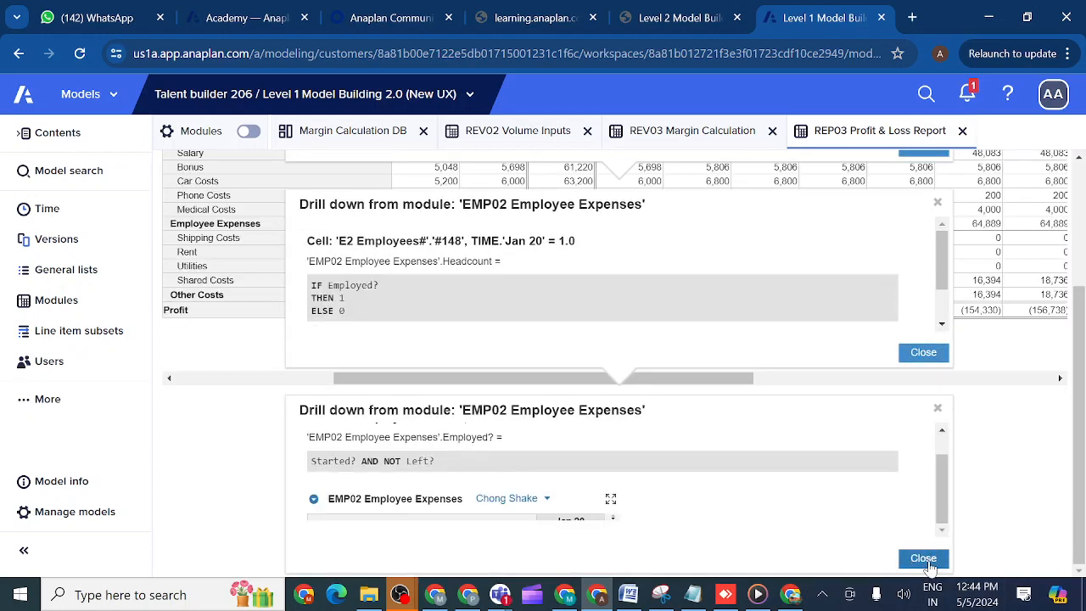
pyautogui.click(928, 562)
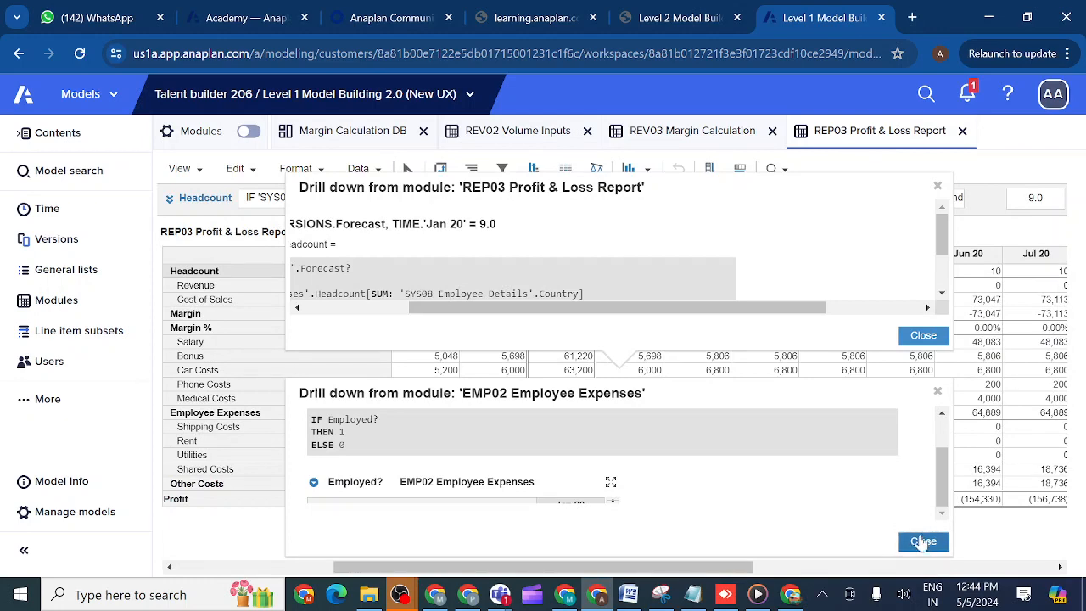
pyautogui.click(922, 542)
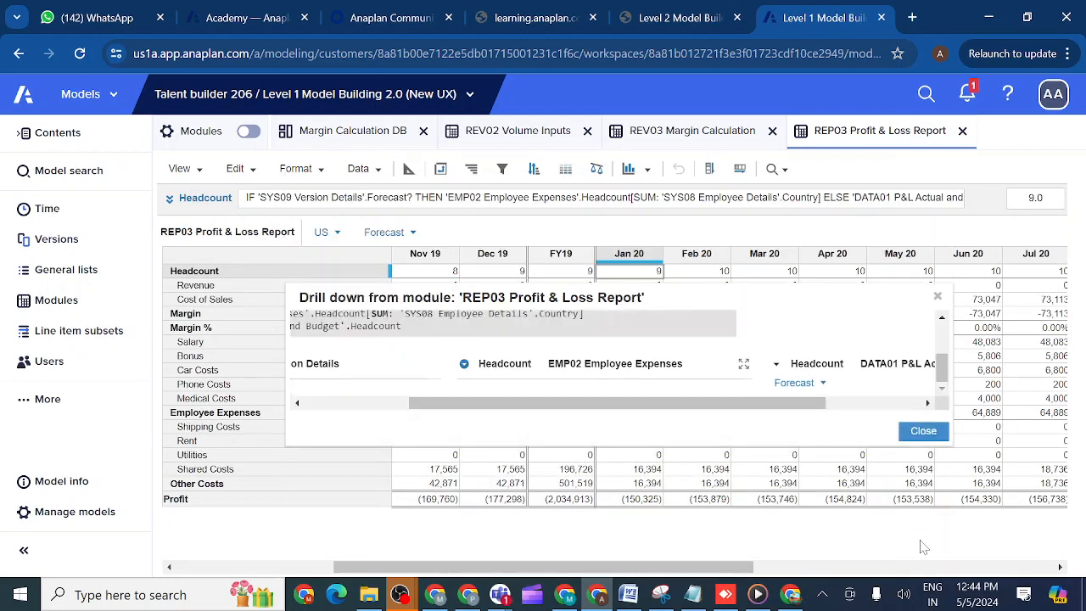
pyautogui.click(924, 432)
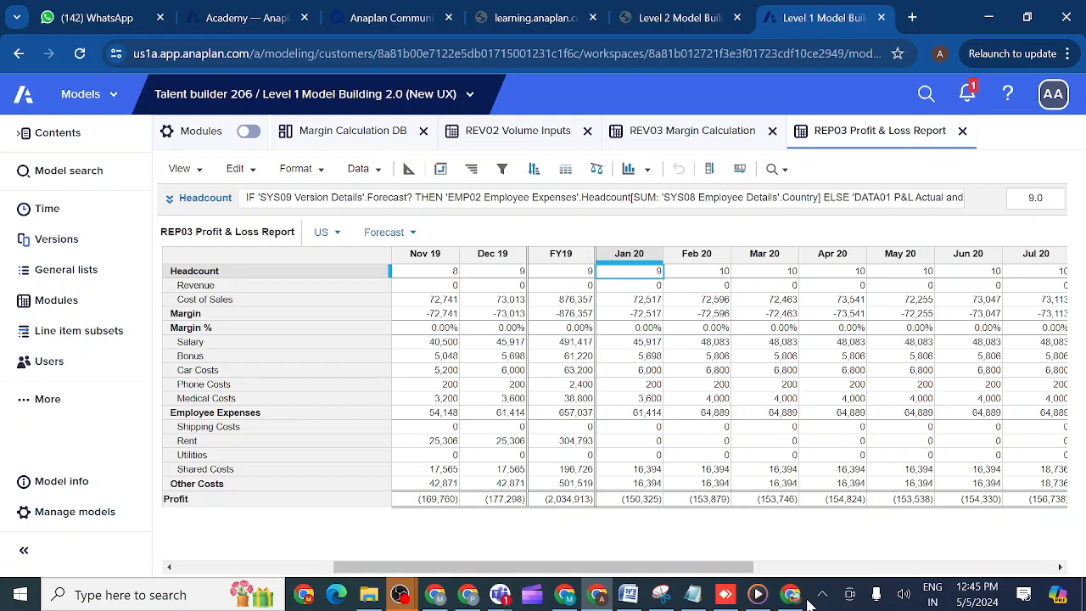
# - Check the class meeting window in Microsoft Teams and return to the Anaplan model in Chrome
pyautogui.moveTo(501, 597)
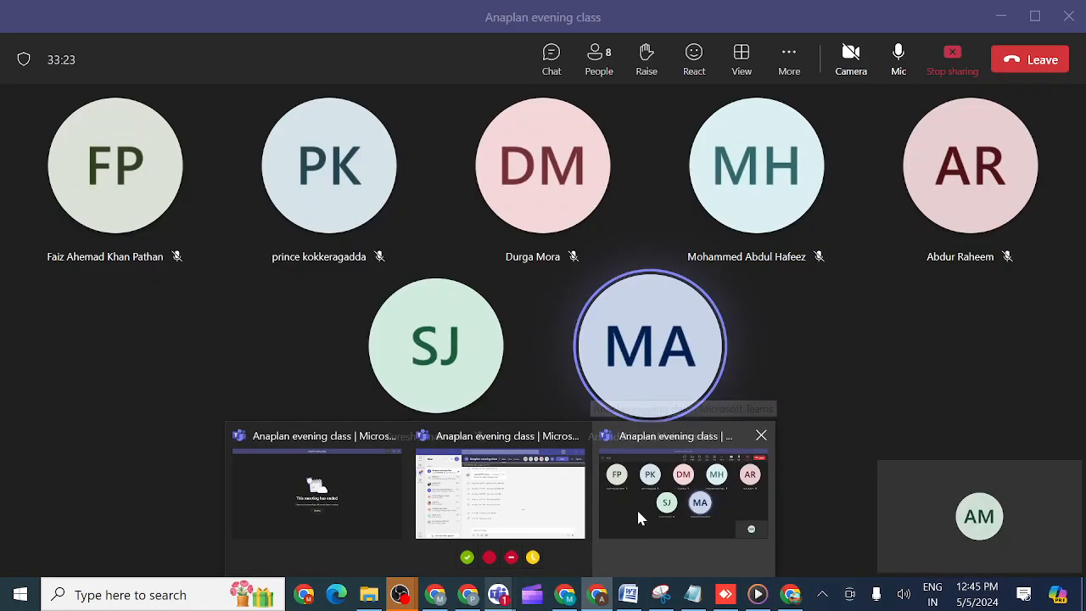
pyautogui.click(638, 515)
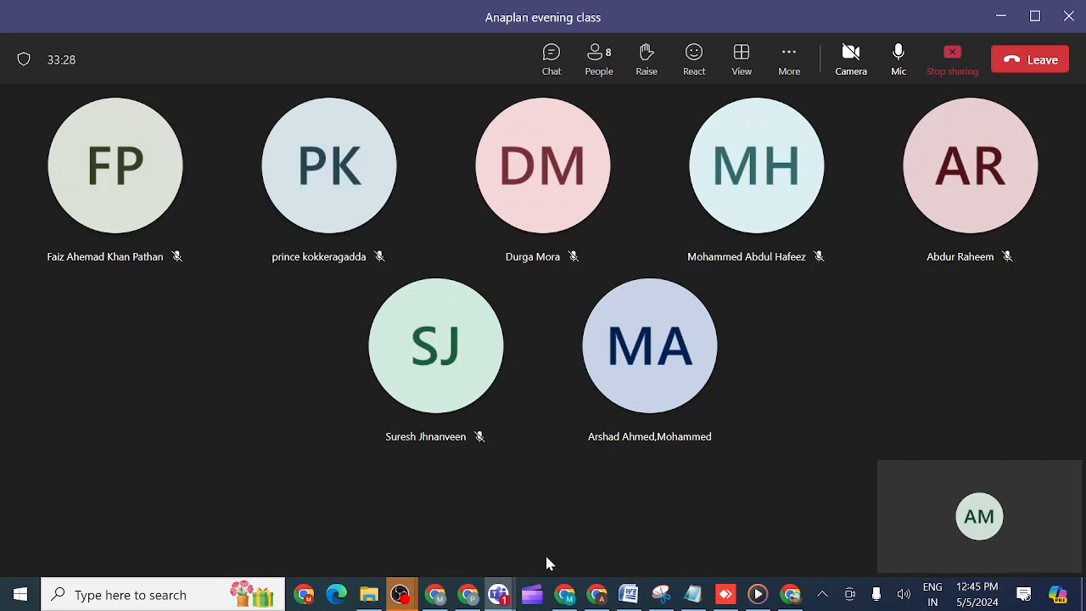
pyautogui.moveTo(595, 598)
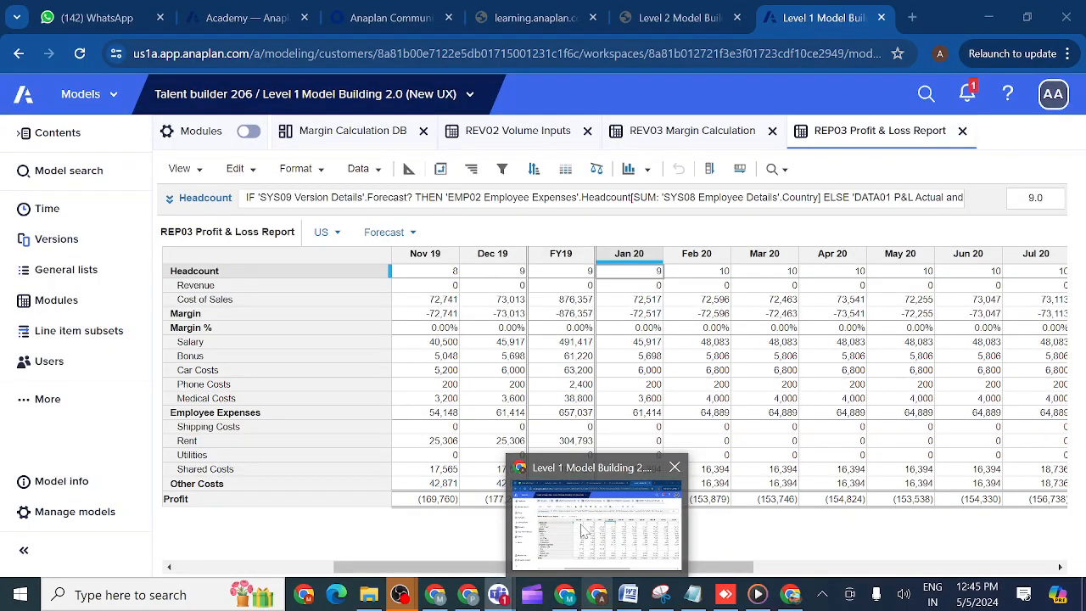
pyautogui.click(582, 531)
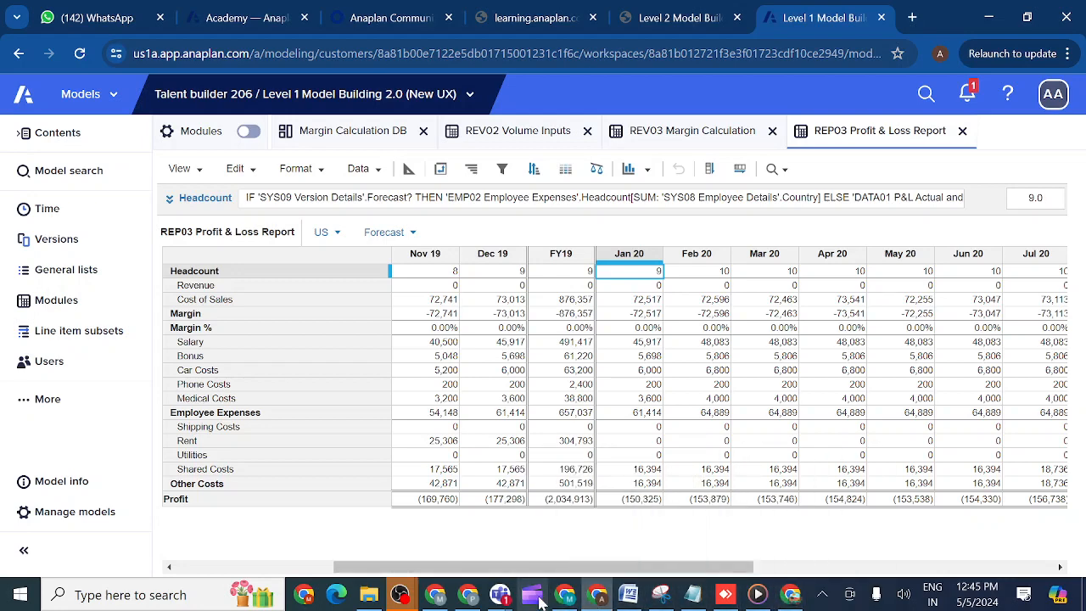
pyautogui.moveTo(500, 595)
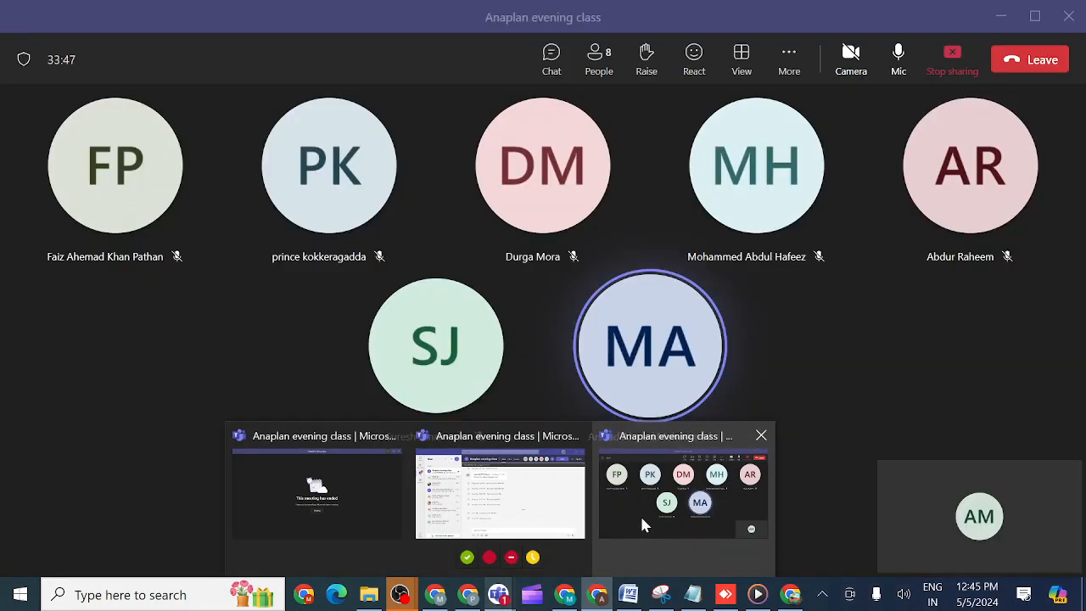
pyautogui.click(641, 519)
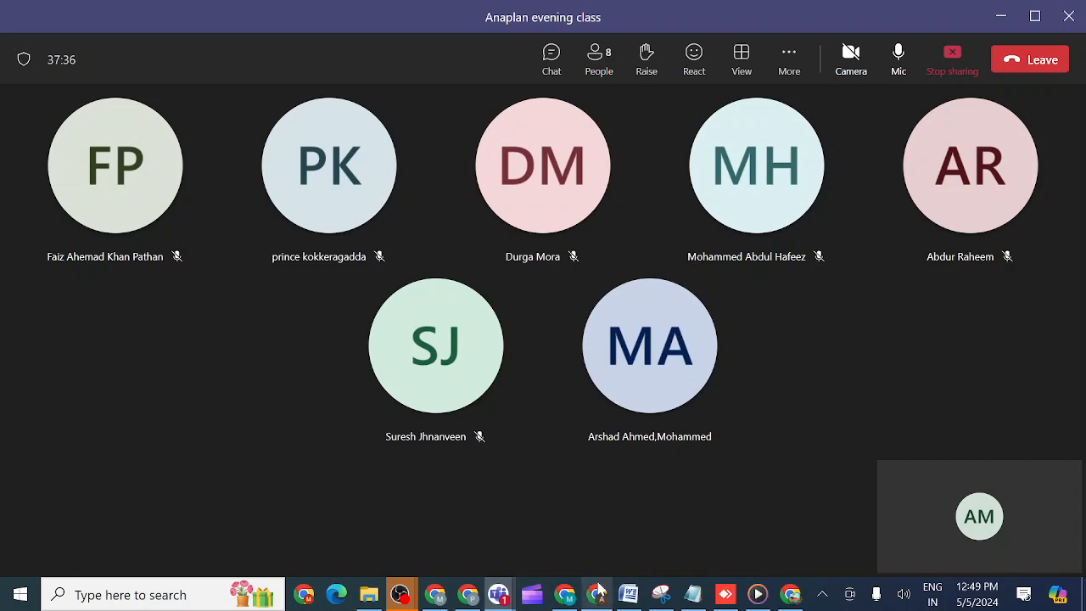
pyautogui.moveTo(598, 589)
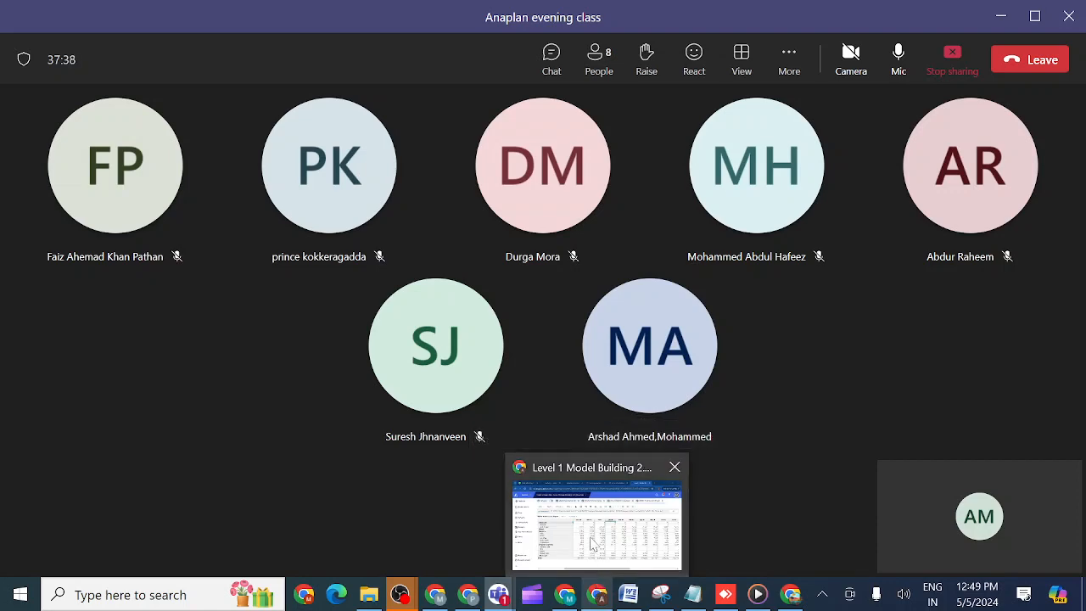
pyautogui.click(594, 544)
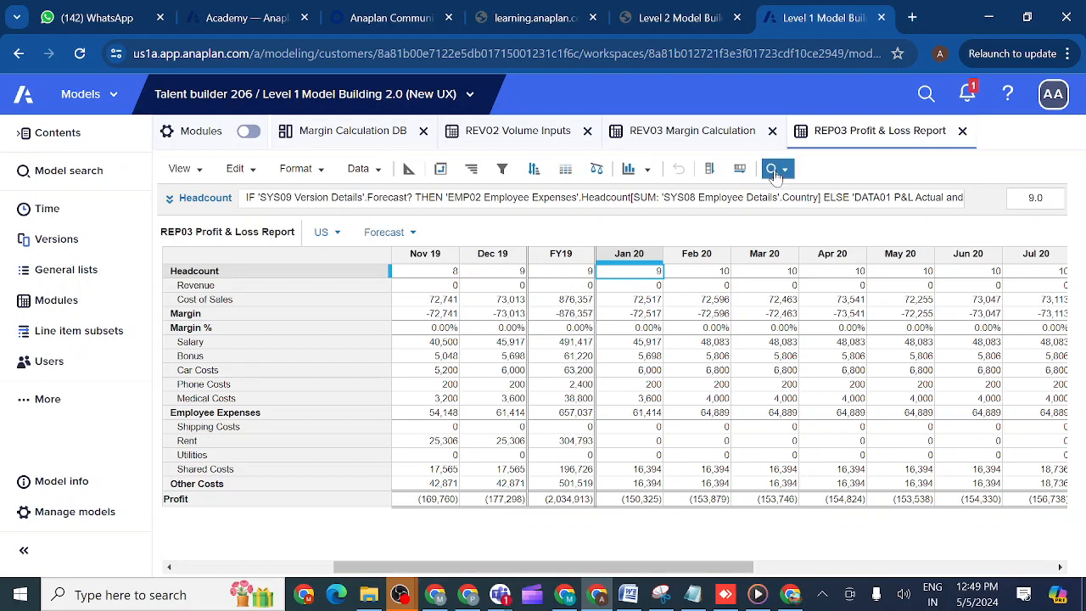
# - Show the built-in grid search of the General lists page and of the Modules page
pyautogui.click(89, 273)
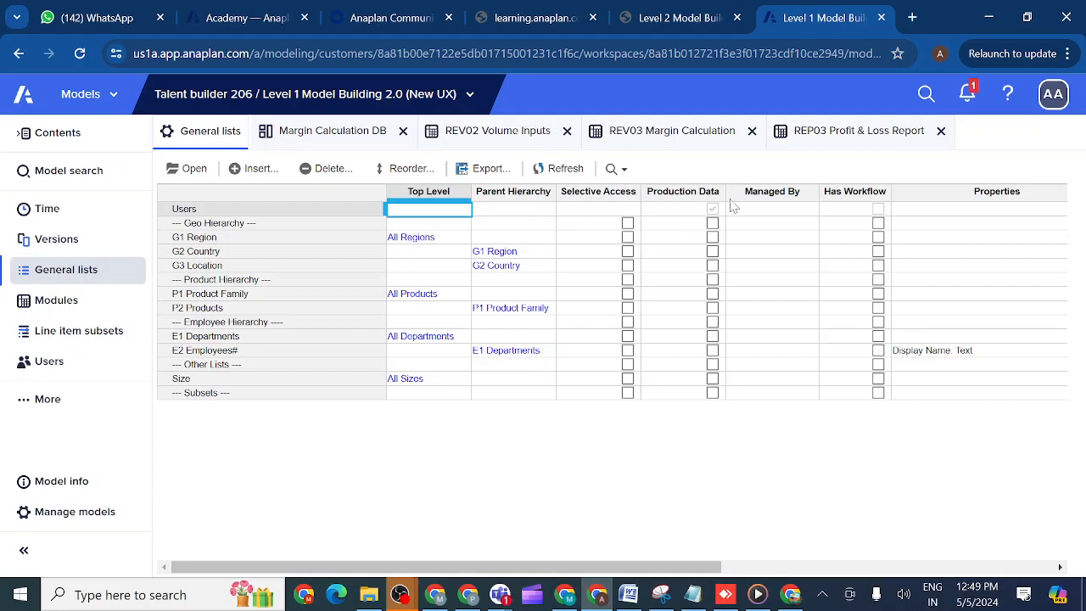
pyautogui.click(614, 168)
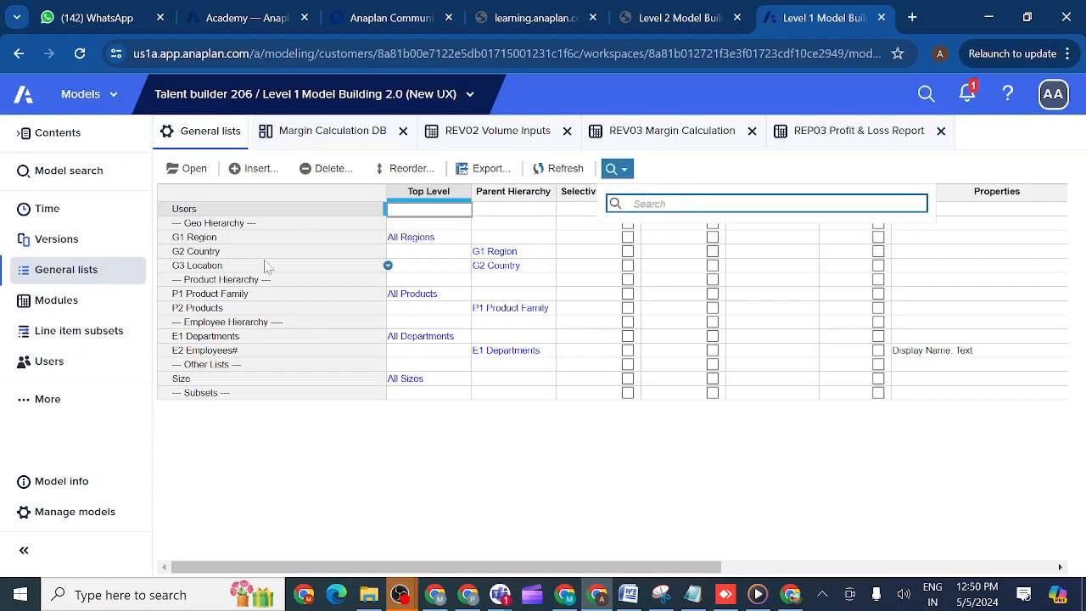
pyautogui.click(54, 309)
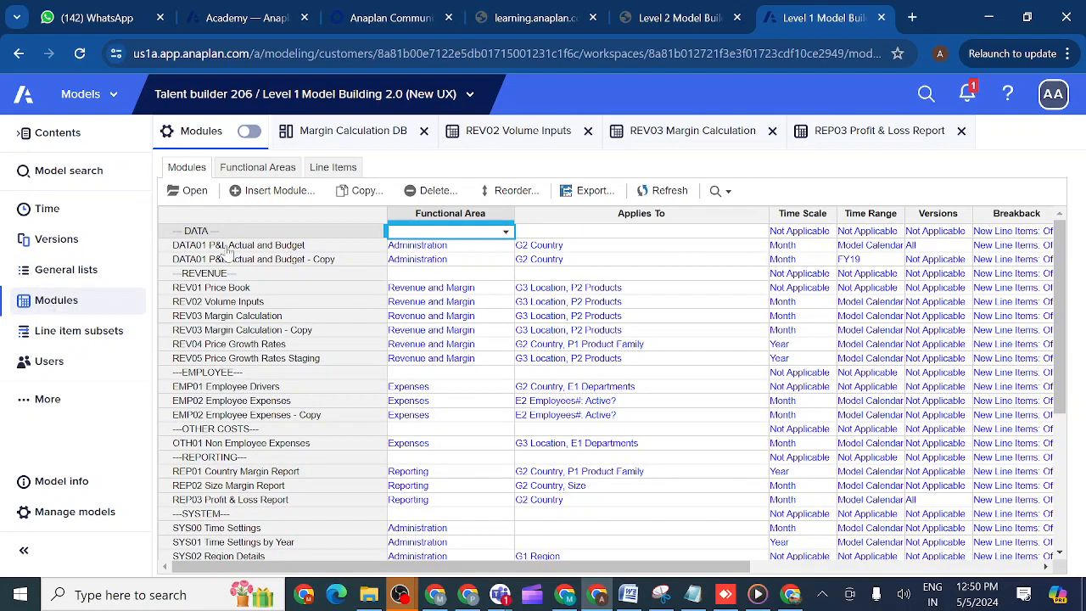
pyautogui.click(733, 201)
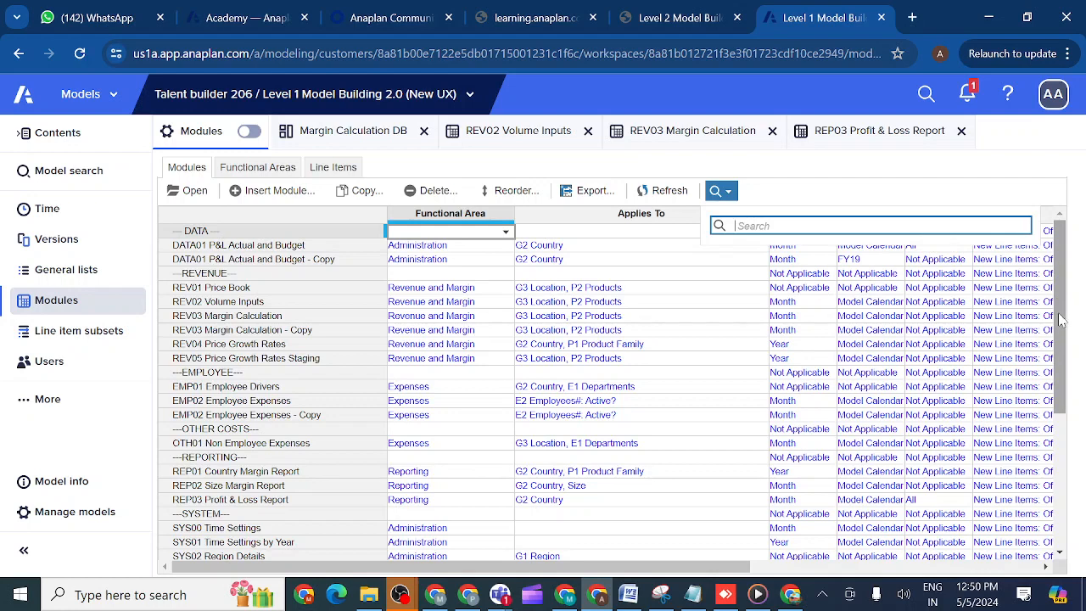
pyautogui.moveTo(1059, 320); pyautogui.dragTo(1067, 269)
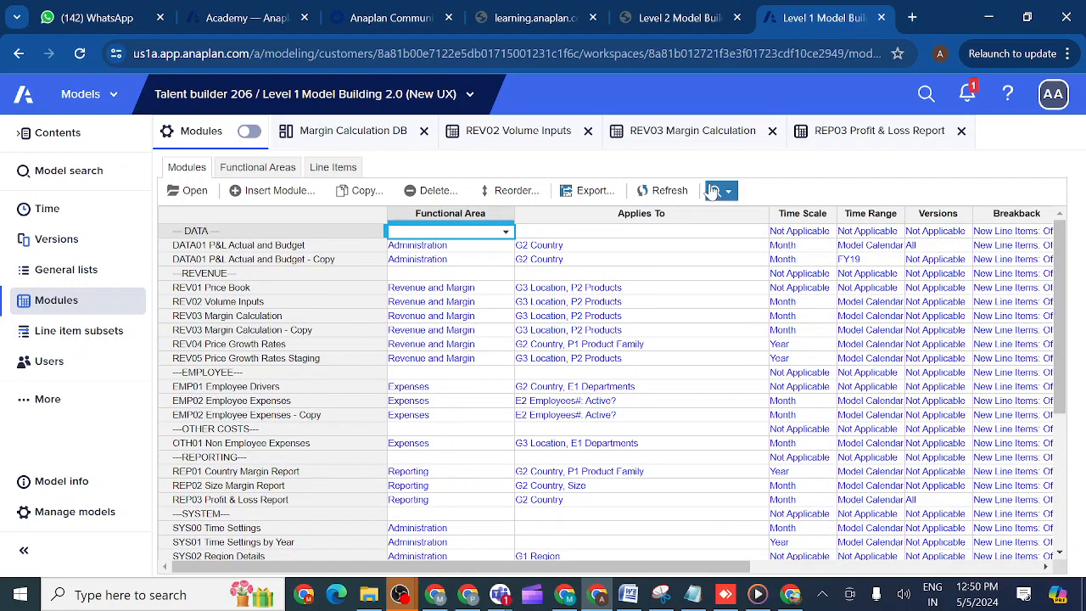
pyautogui.click(727, 194)
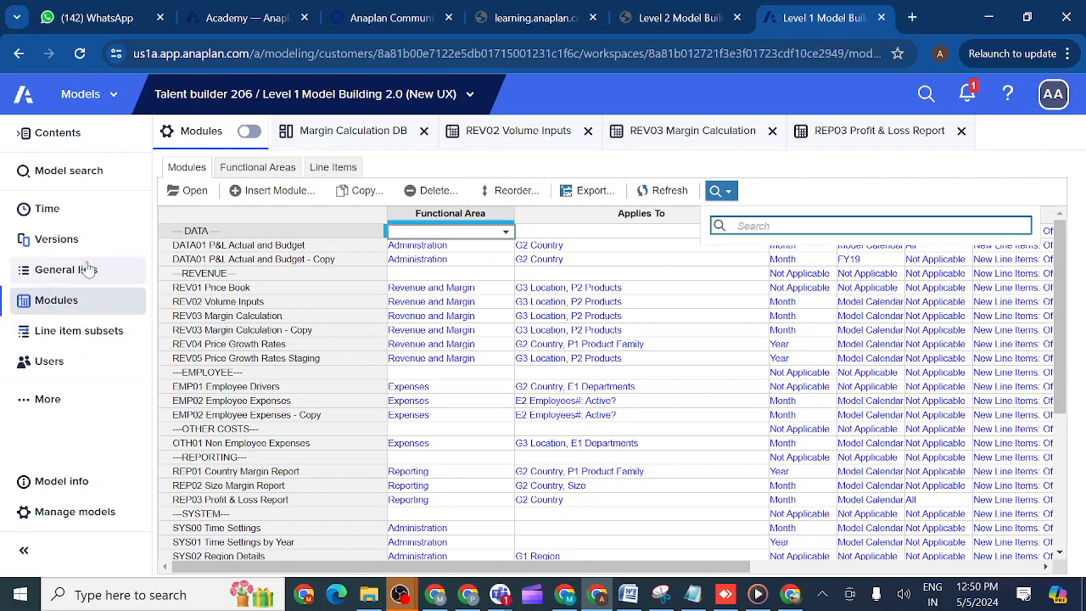
# - Search the whole model for "region", view the results by modules, lists, saved views and list properties, and close the search
pyautogui.click(82, 171)
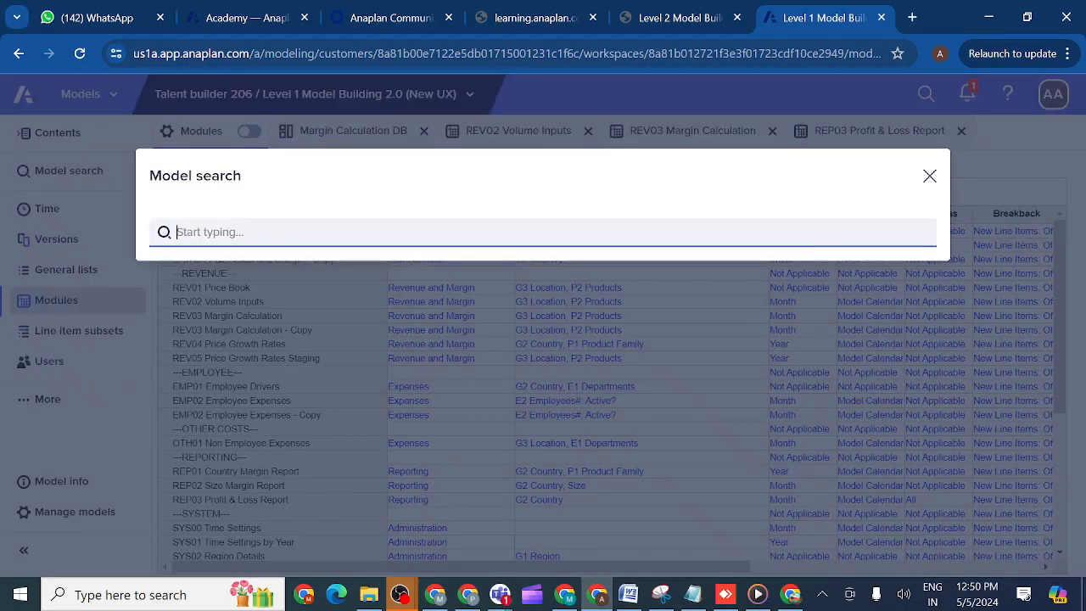
pyautogui.write('reg')
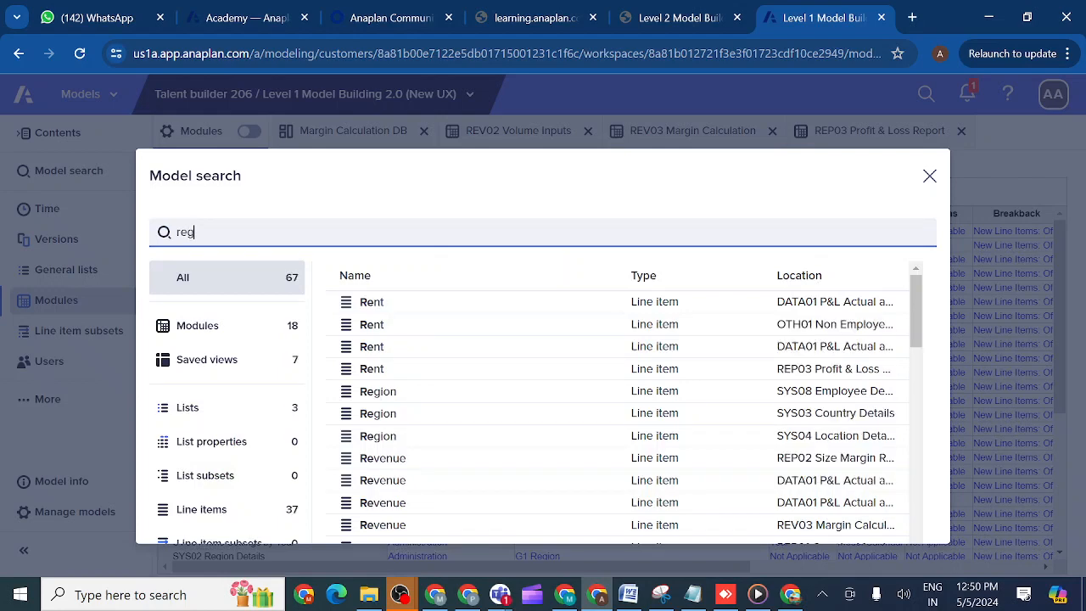
pyautogui.write('ion')
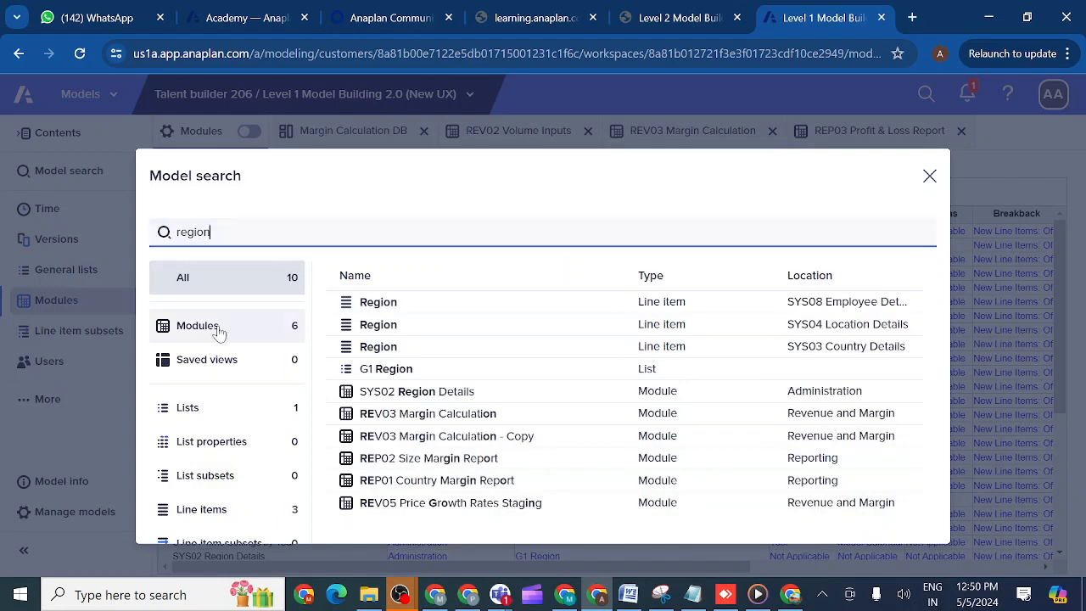
pyautogui.click(209, 334)
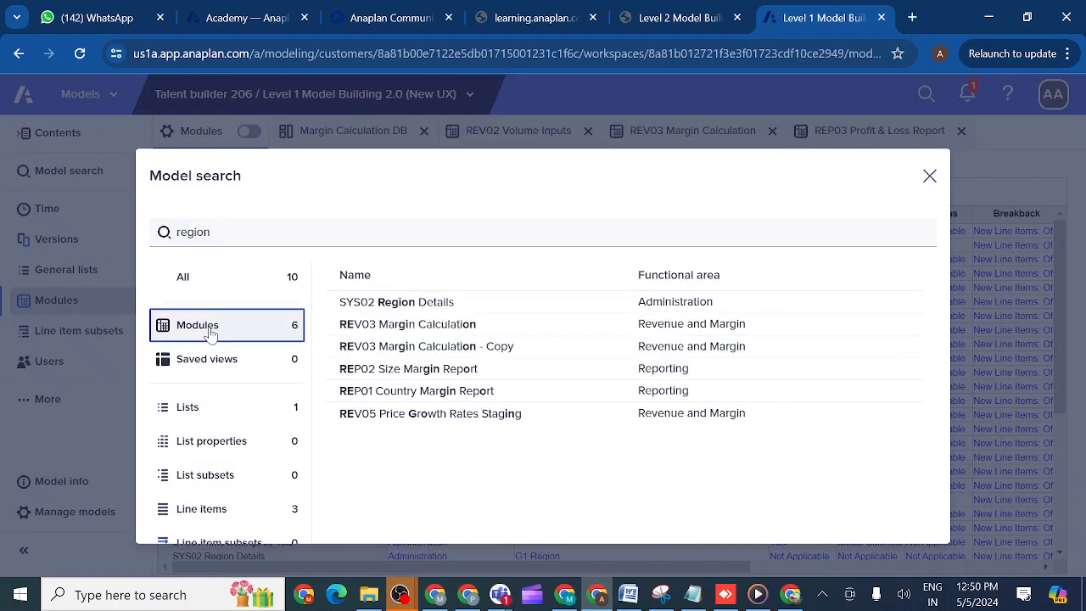
pyautogui.click(197, 412)
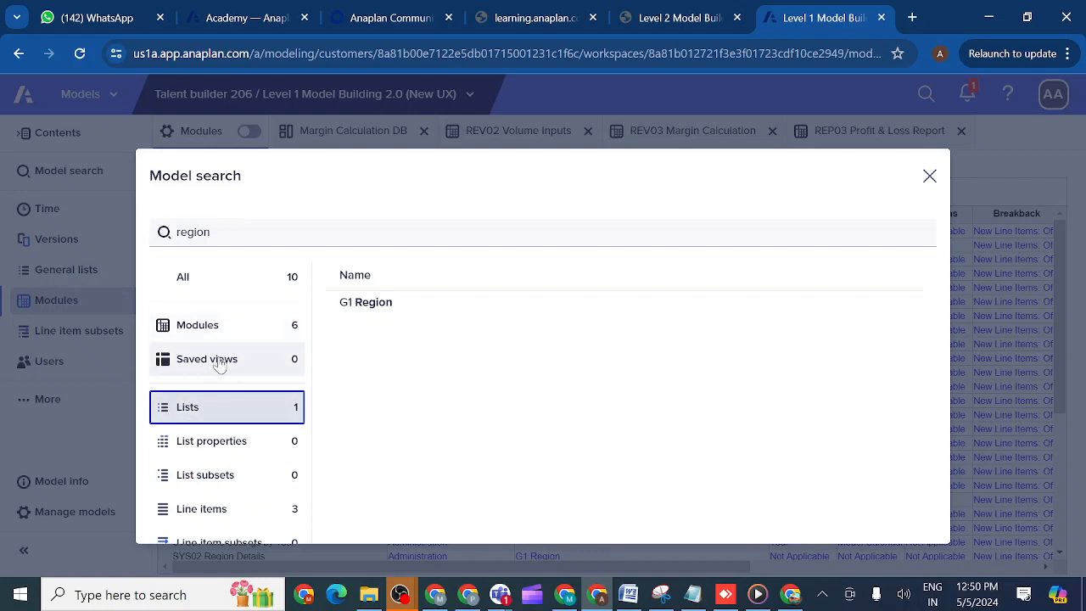
pyautogui.click(216, 365)
pyautogui.click(208, 443)
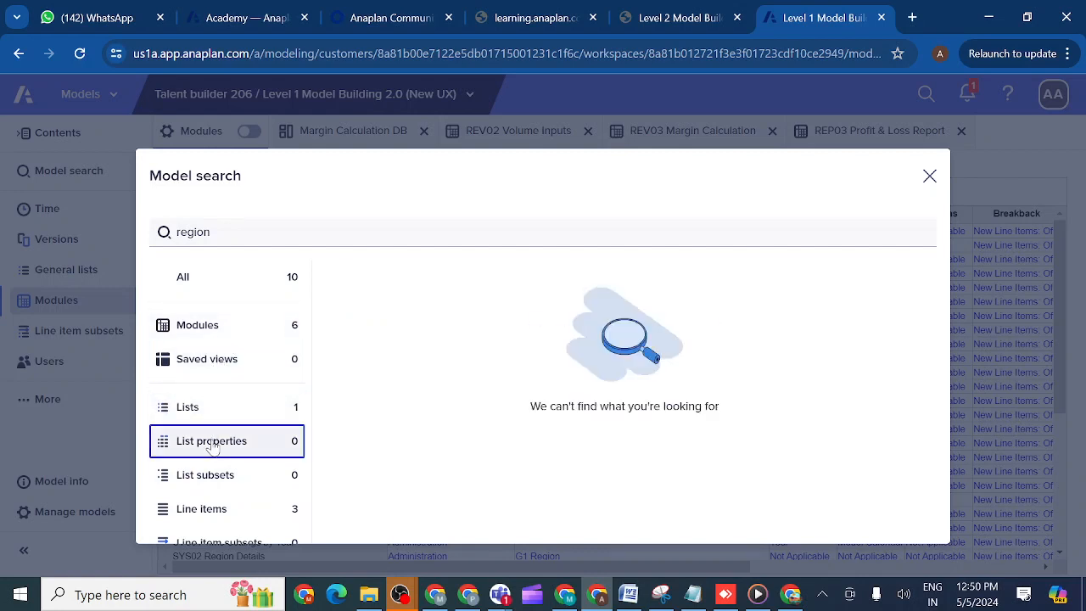
pyautogui.click(930, 177)
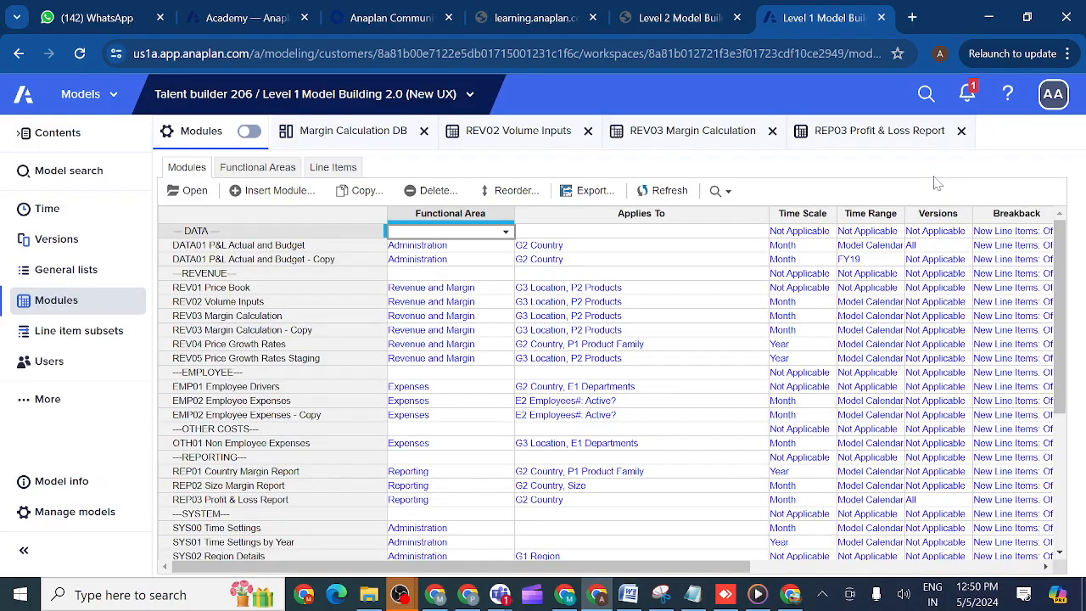
# - Compare the grid searches of the Modules and General lists pages with the model-wide search, and close it
pyautogui.click(70, 306)
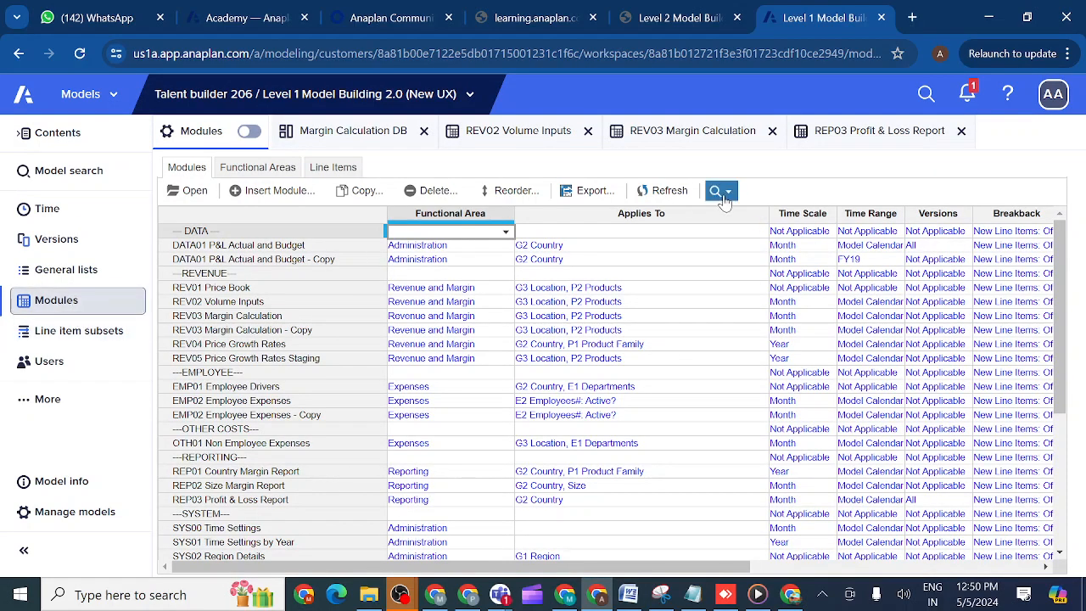
pyautogui.click(726, 194)
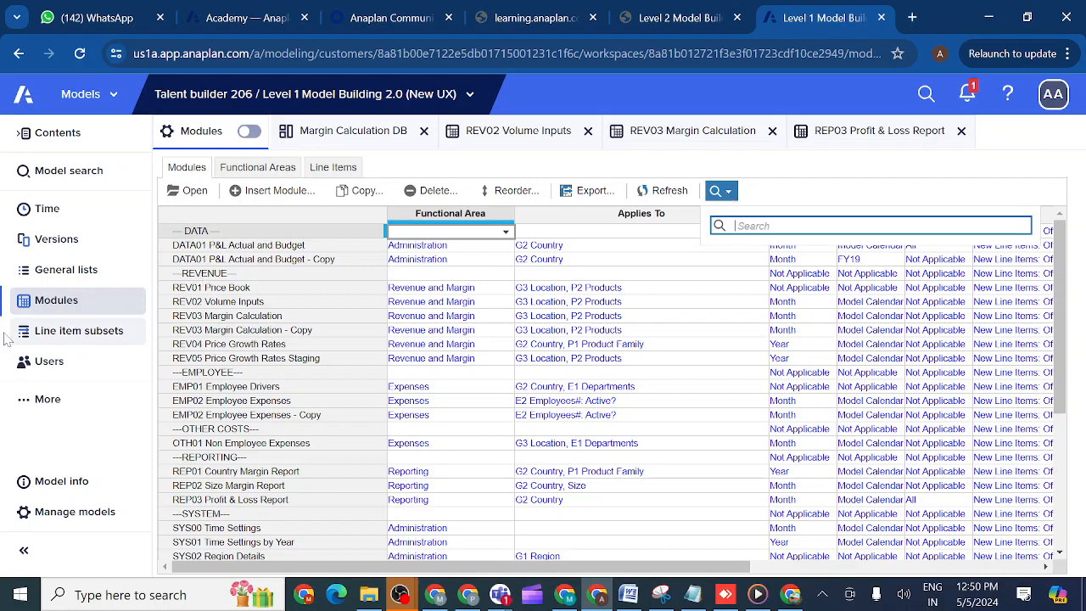
pyautogui.click(85, 272)
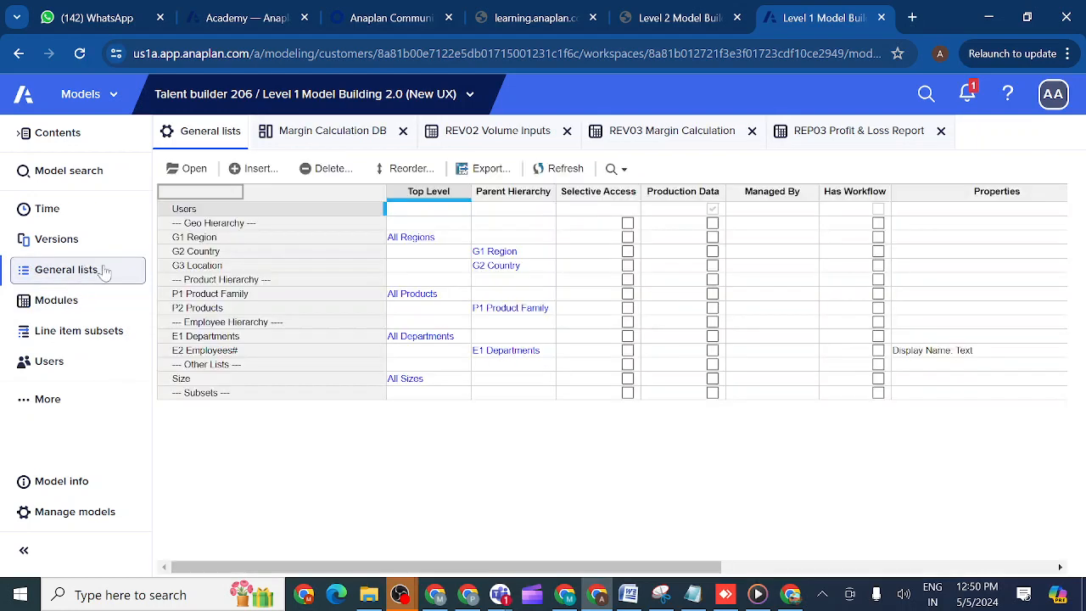
pyautogui.click(617, 169)
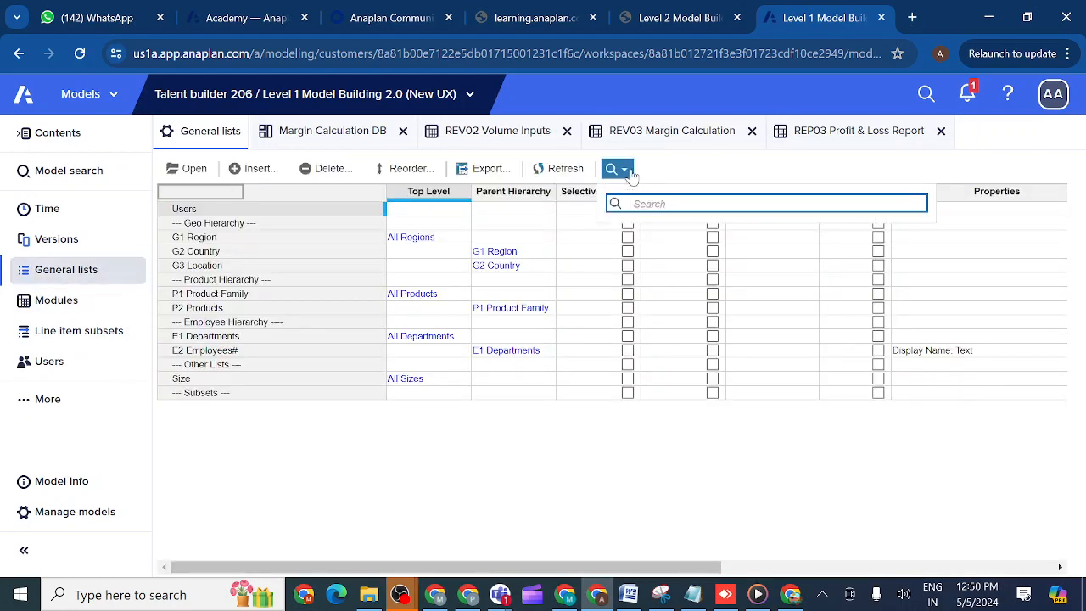
pyautogui.click(50, 173)
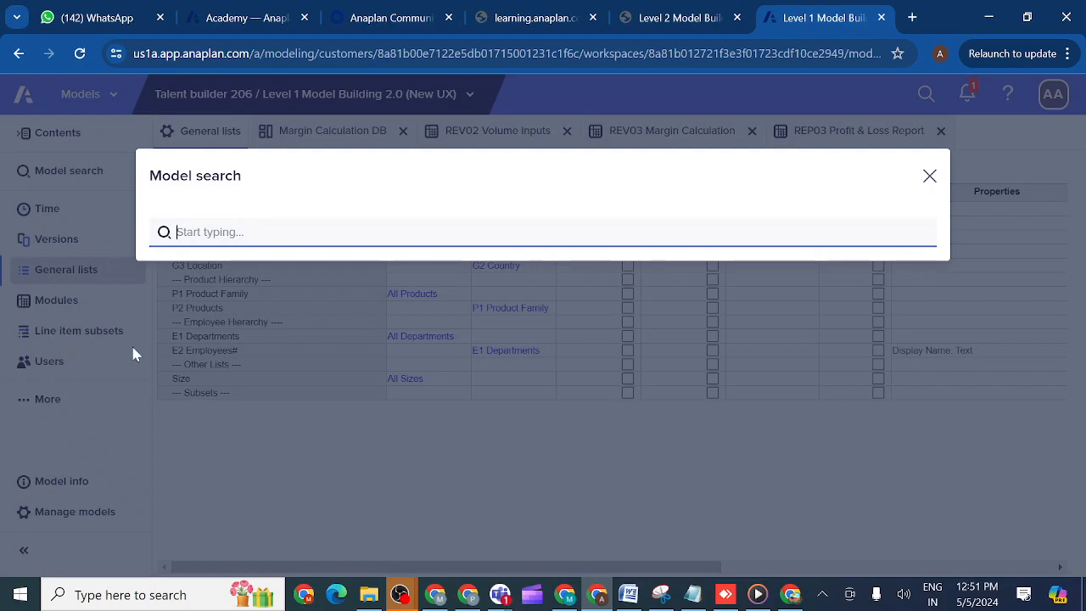
pyautogui.click(930, 177)
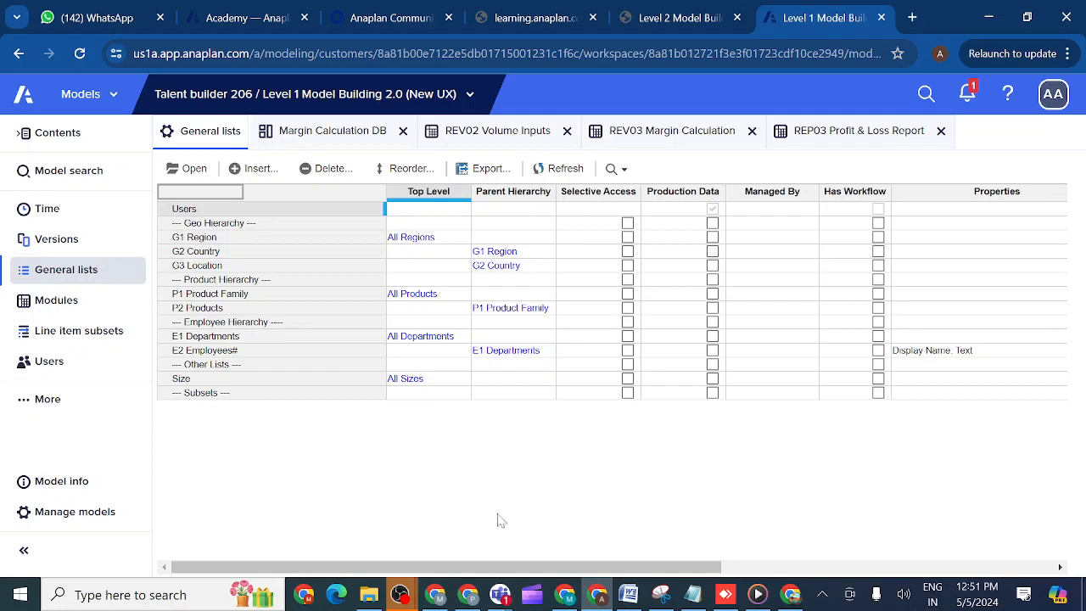
# - Open the model management window for the Talent builder 206 workspace
pyautogui.moveTo(433, 570); pyautogui.dragTo(287, 574)
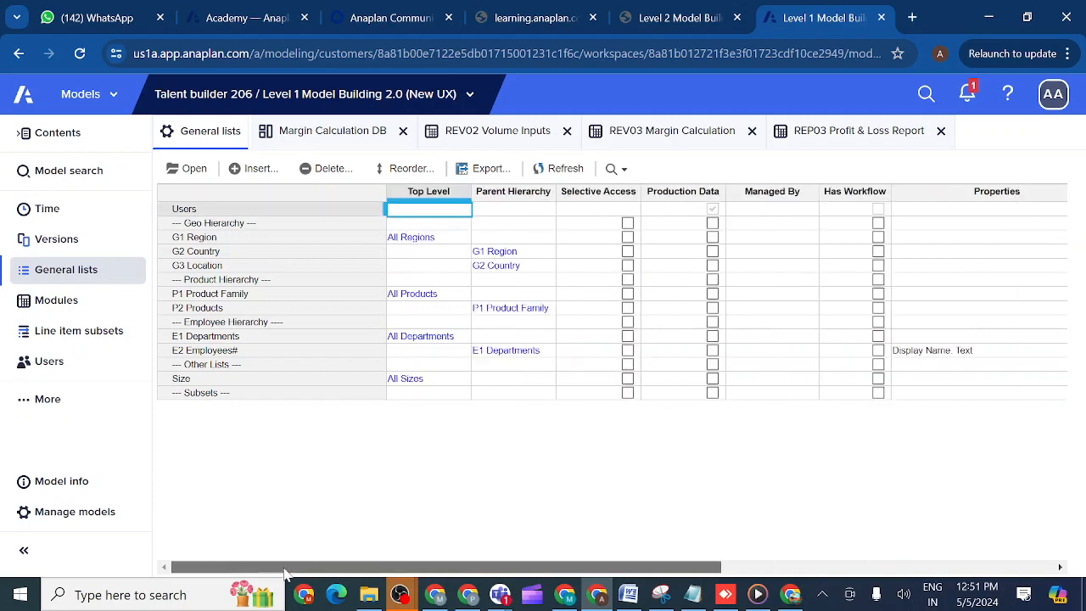
pyautogui.click(26, 514)
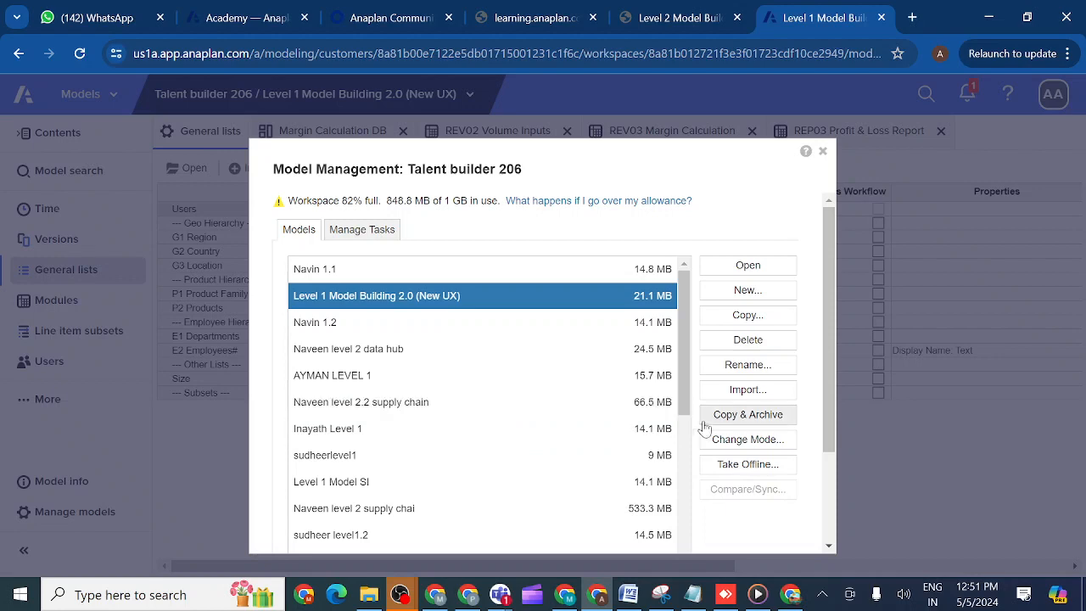
# - Review the mode and non-administrator access options for the Level 1 Model Building 2.0 (New UX) model, and close model management without changes
pyautogui.click(723, 439)
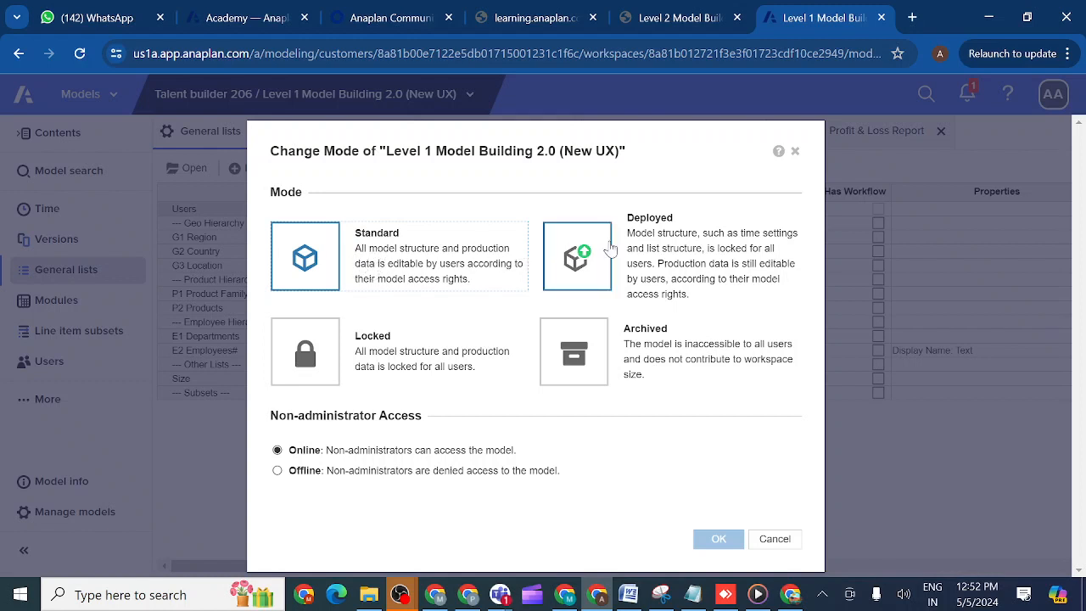
pyautogui.click(795, 152)
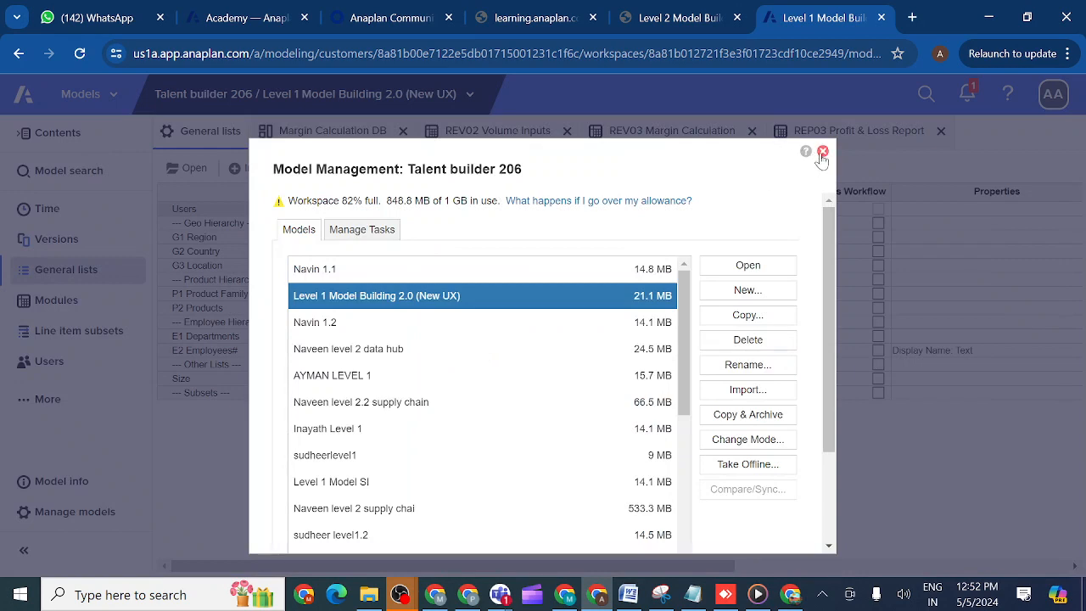
pyautogui.click(823, 153)
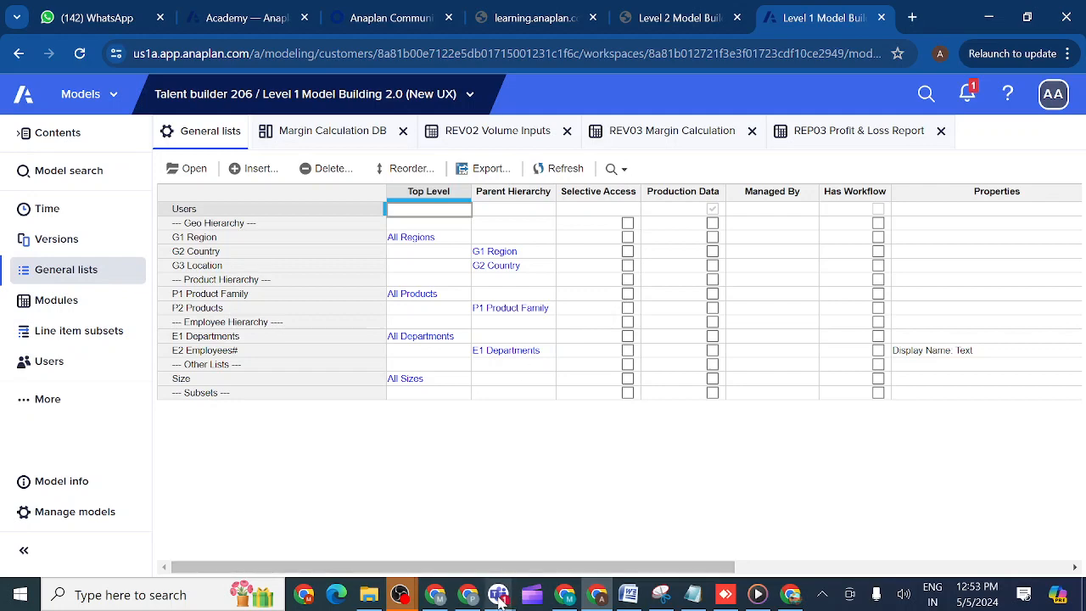
# - Switch to the Anaplan evening class meeting in Microsoft Teams and stop sharing the screen
pyautogui.moveTo(500, 601)
pyautogui.click(626, 521)
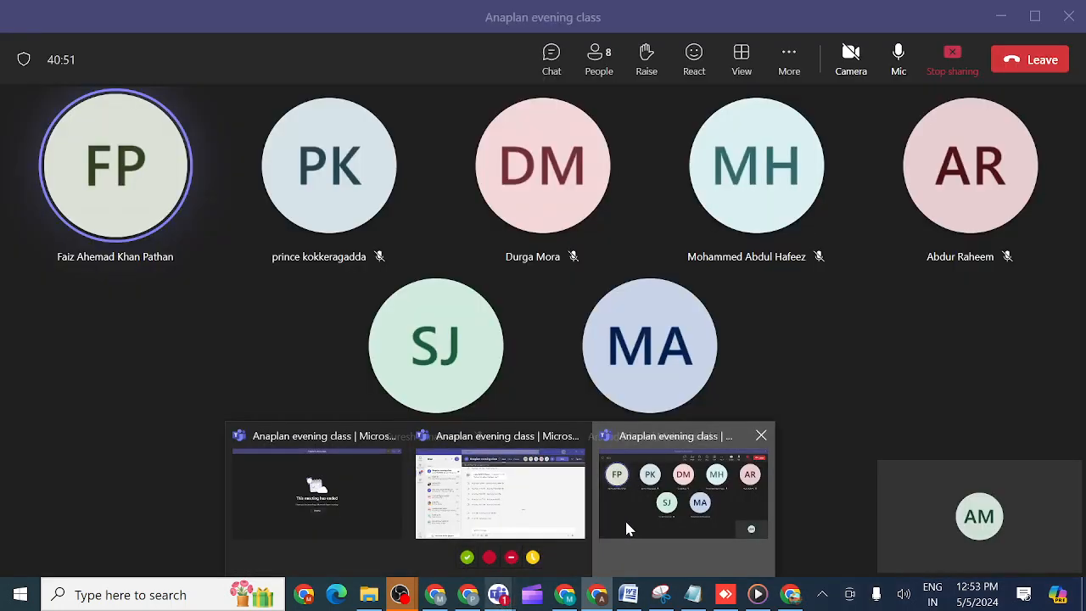
pyautogui.click(952, 56)
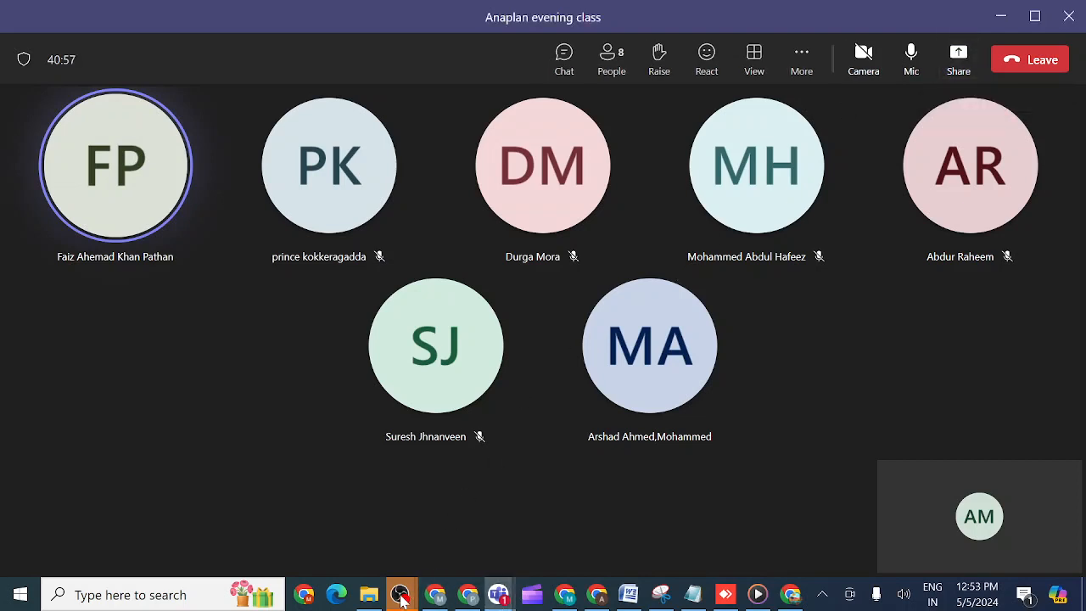
# - Switch to OBS and stop the running recording
pyautogui.moveTo(402, 597)
pyautogui.click(450, 534)
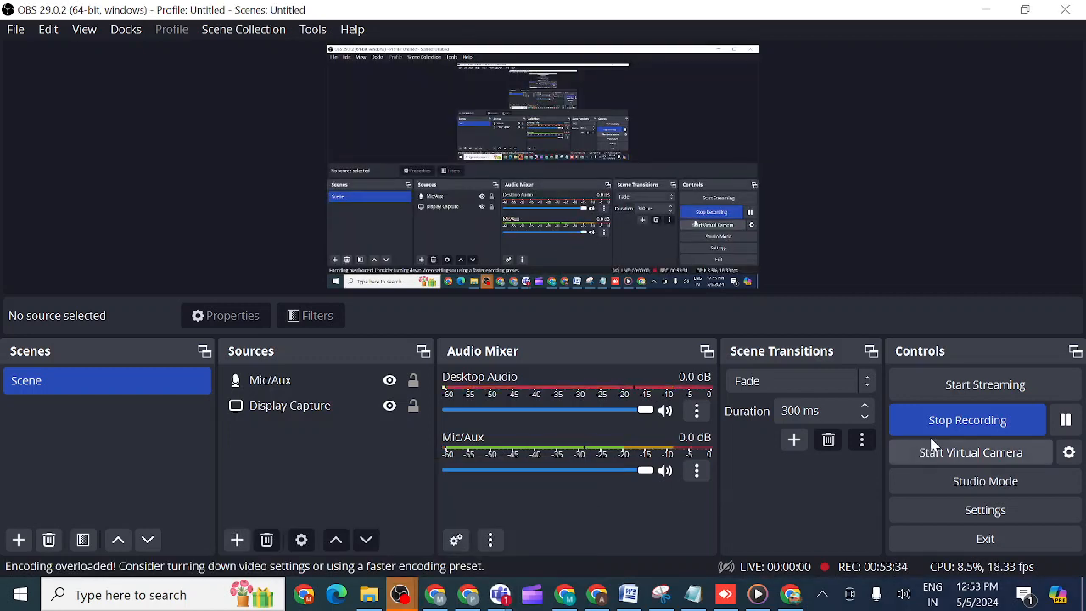
pyautogui.click(941, 424)
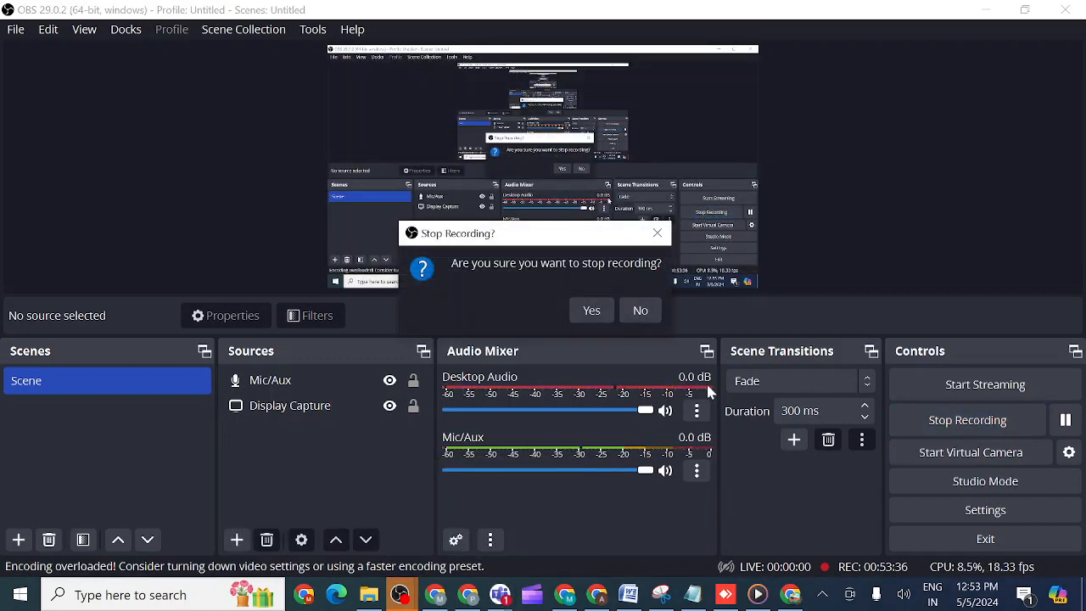